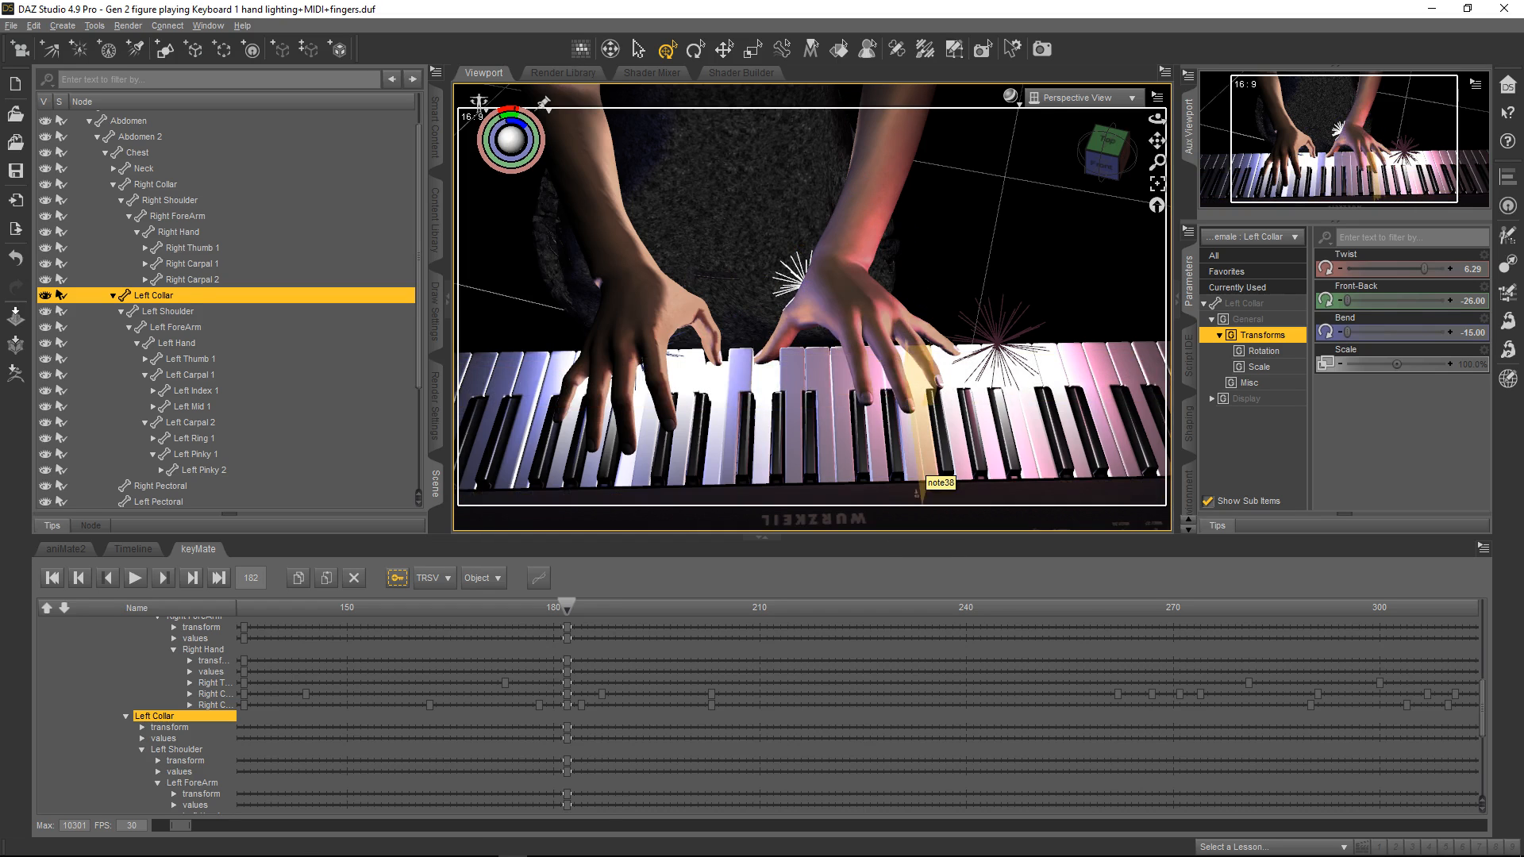
At frame 183, set the Side-Side rotation of the Left Index 1 bone to -18.00.
{"action": "scroll", "coordinate": [762, 714], "scroll_direction": "down", "scroll_amount": 6}
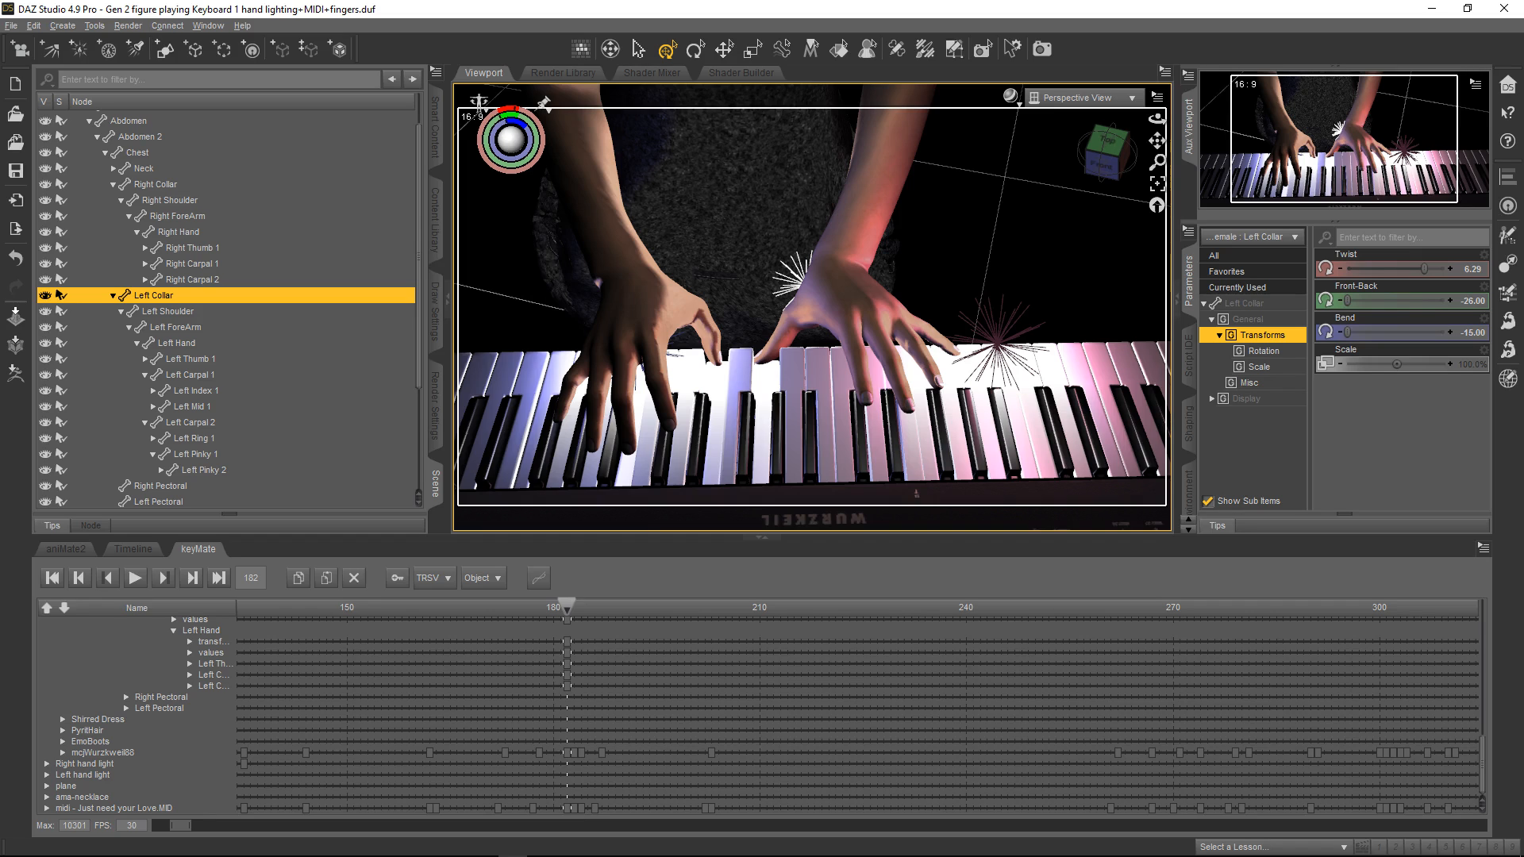
{"action": "key", "text": "Right"}
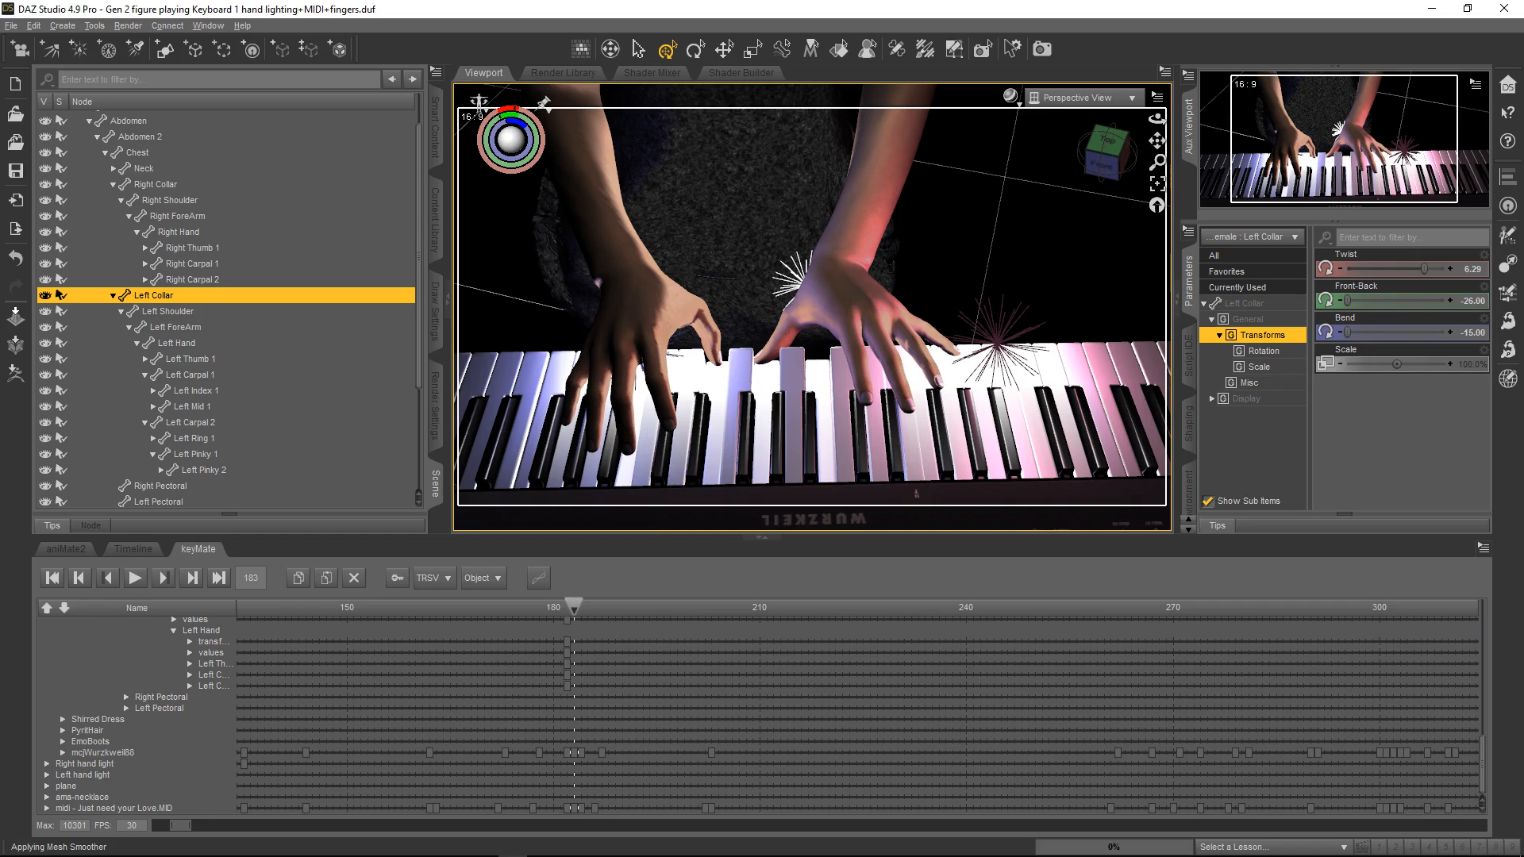
{"action": "key", "text": "Left"}
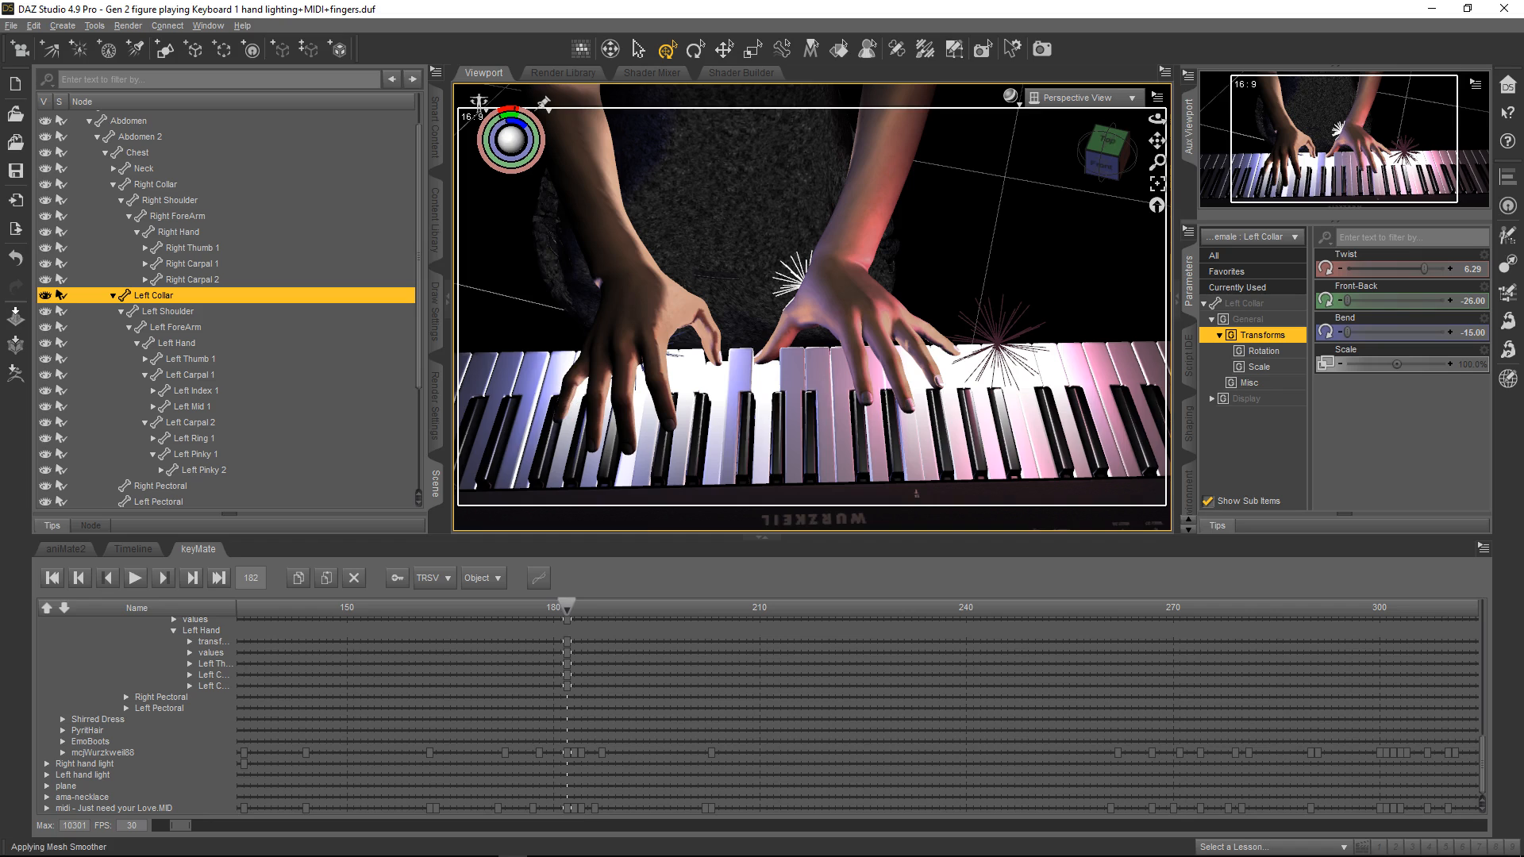
{"action": "key", "text": "Right"}
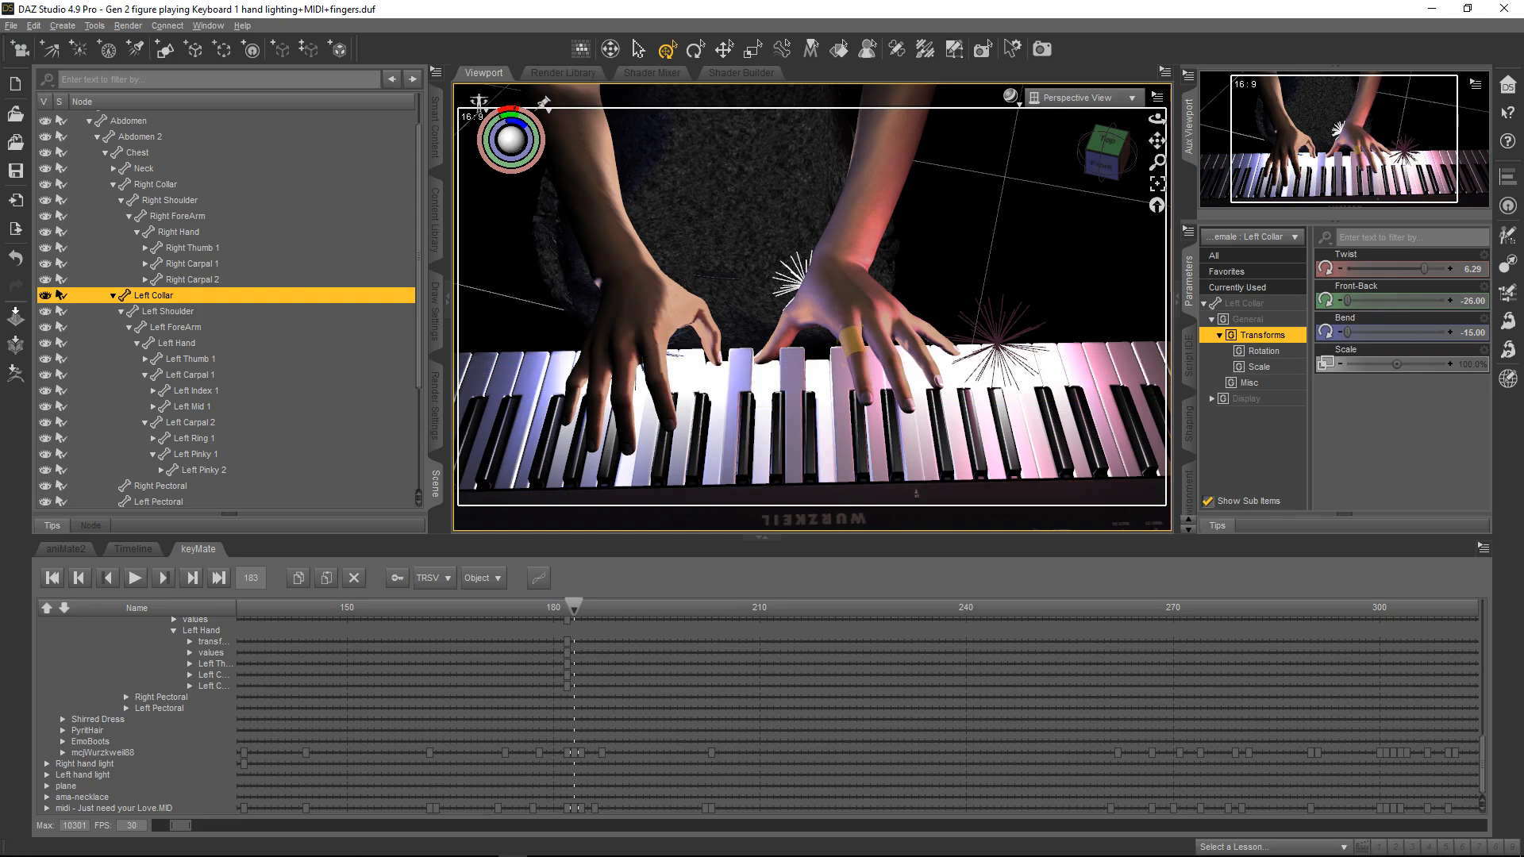
{"action": "left_click", "coordinate": [851, 341]}
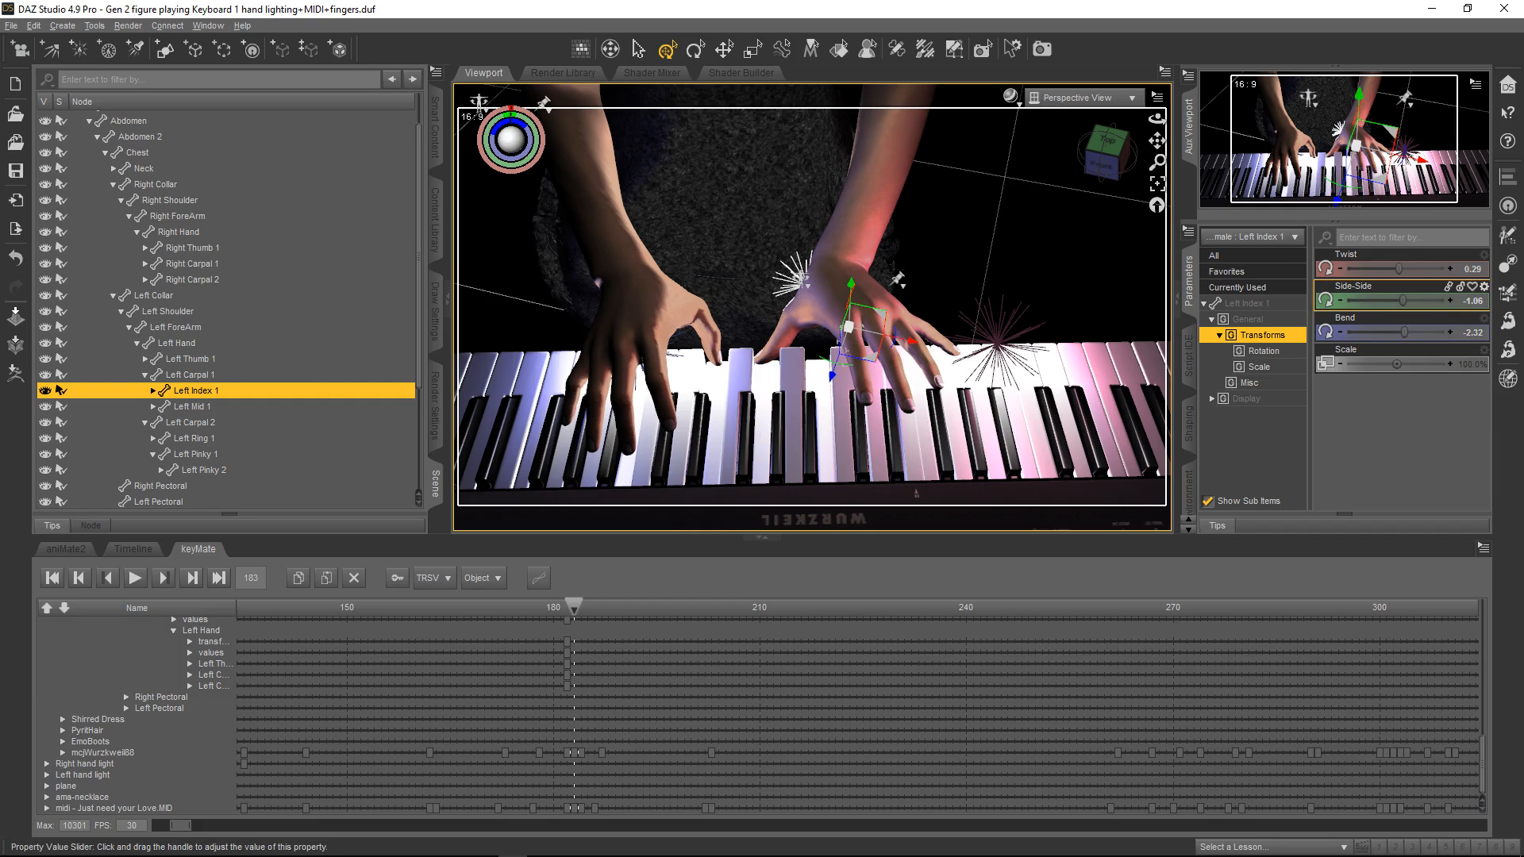
{"action": "left_click_drag", "start_coordinate": [1402, 300], "coordinate": [1347, 300]}
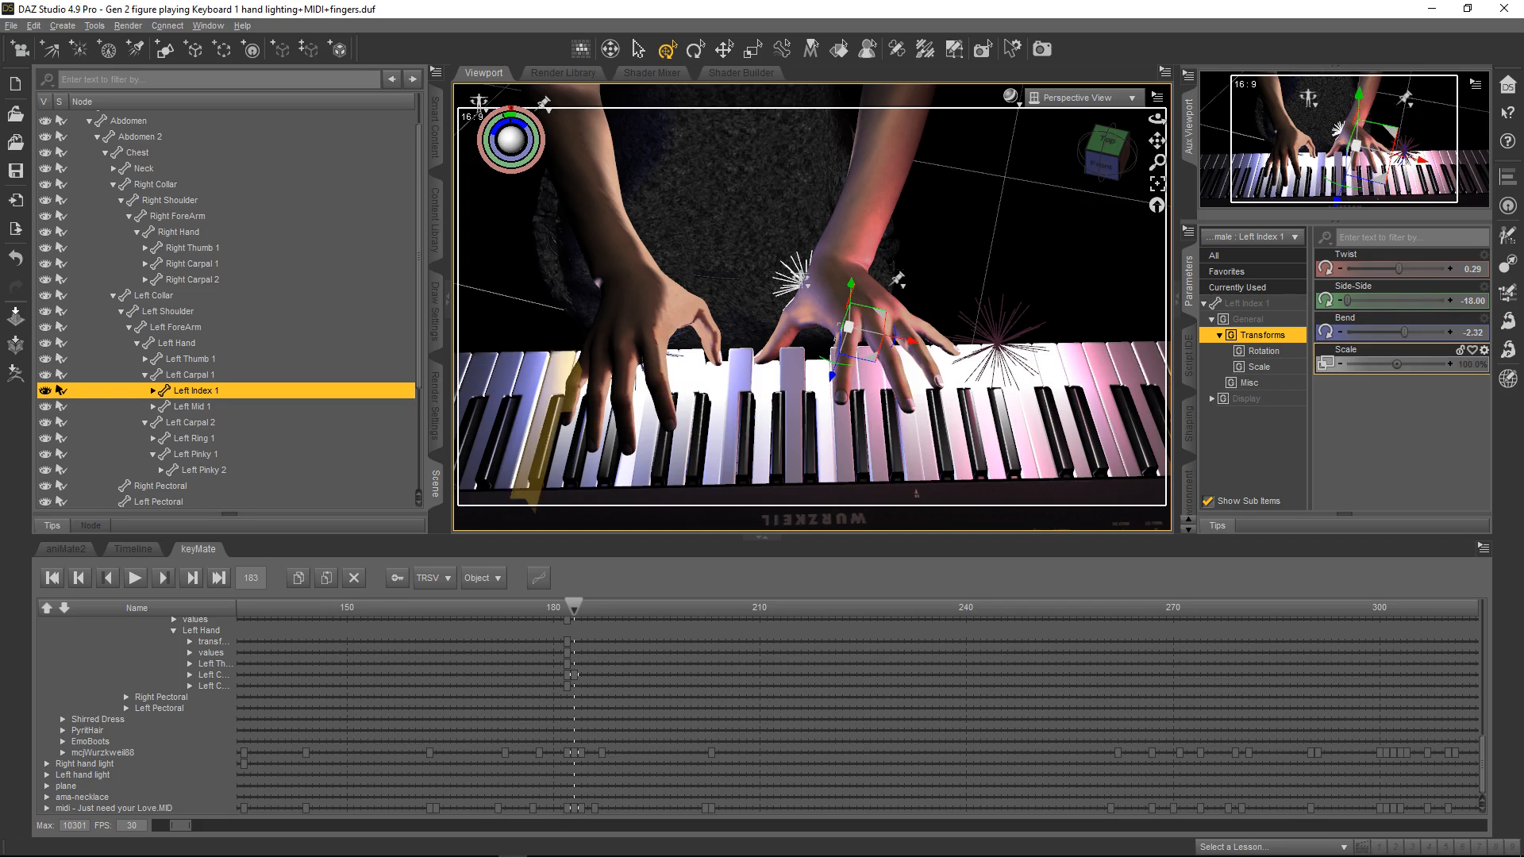
Set the Side-Side rotation of Left Carpal 1 to -5.00 and Left Carpal 2 to 4.00.
{"action": "left_click", "coordinate": [190, 375]}
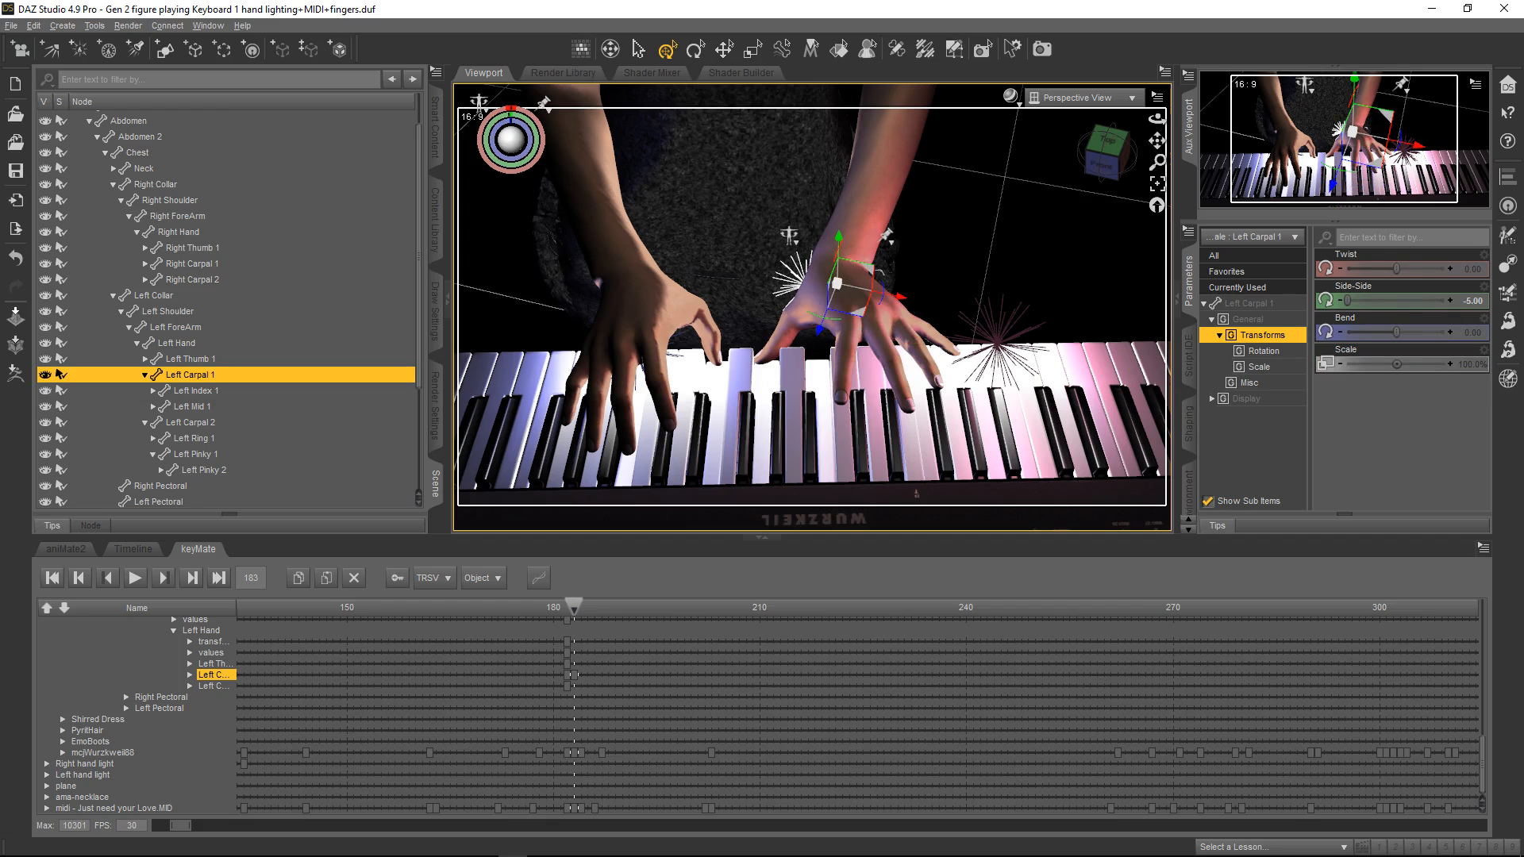
{"action": "left_click_drag", "start_coordinate": [1346, 300], "coordinate": [1347, 300]}
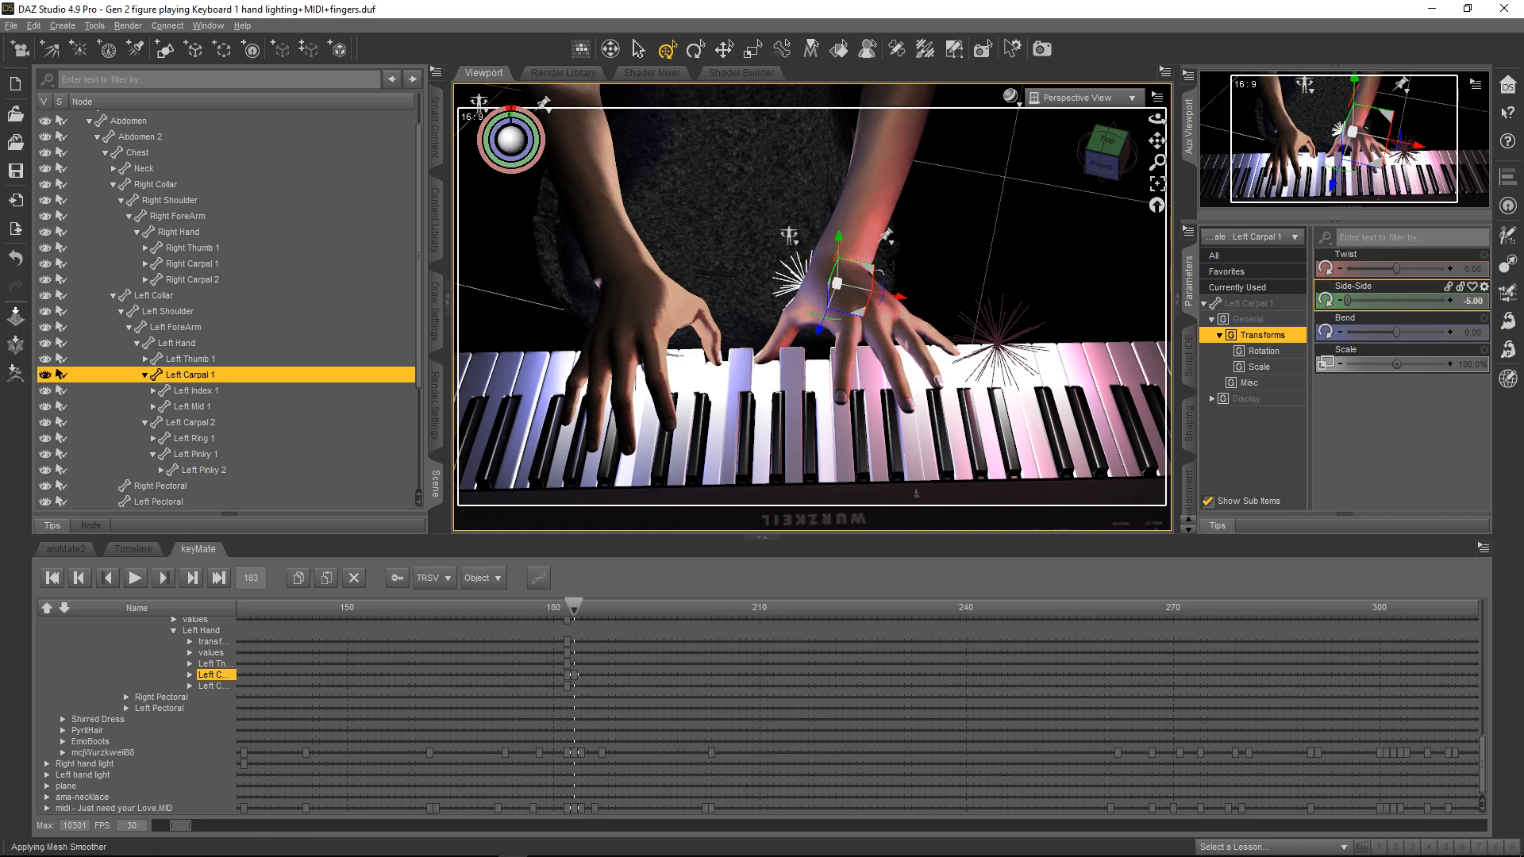
{"action": "left_click", "coordinate": [190, 422]}
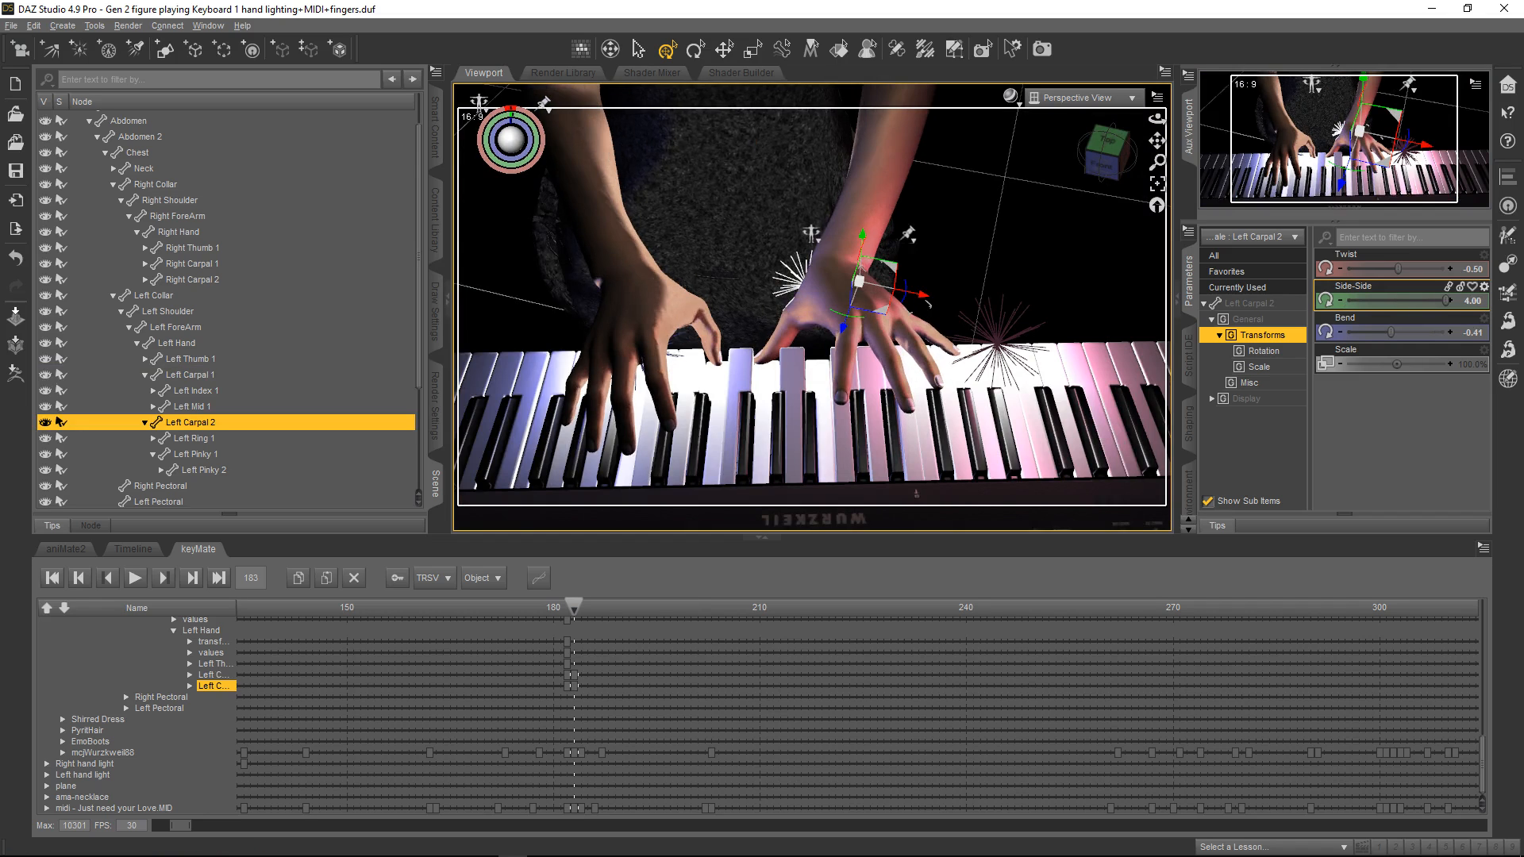
Set the Left Hand's Side-Side rotation to 31.48 and the Left Shoulder's Front-Back rotation to -1.19.
{"action": "left_click", "coordinate": [827, 279]}
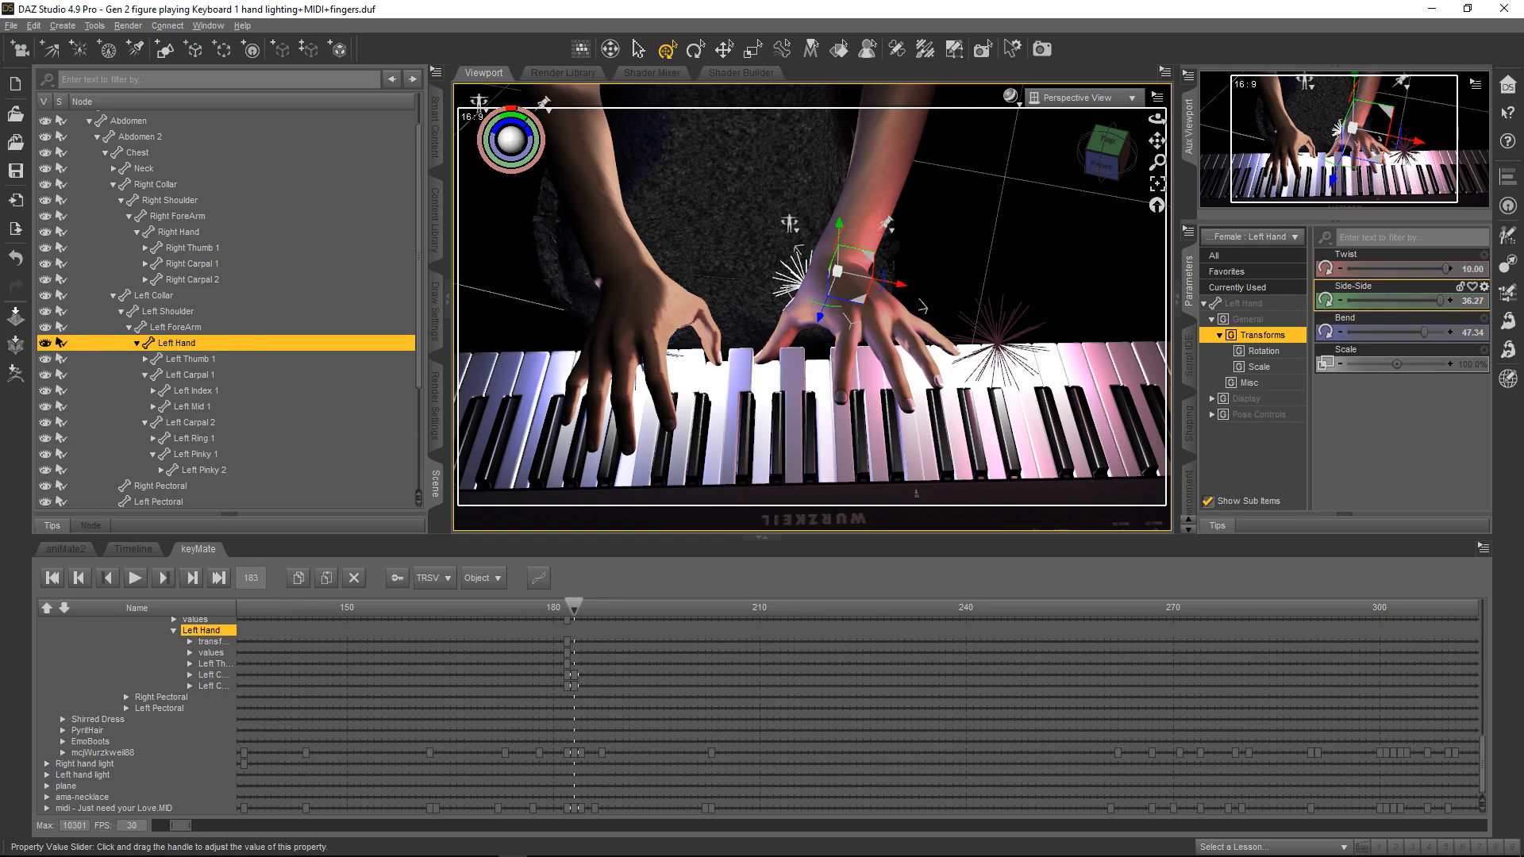
{"action": "left_click_drag", "start_coordinate": [1439, 300], "coordinate": [1432, 300]}
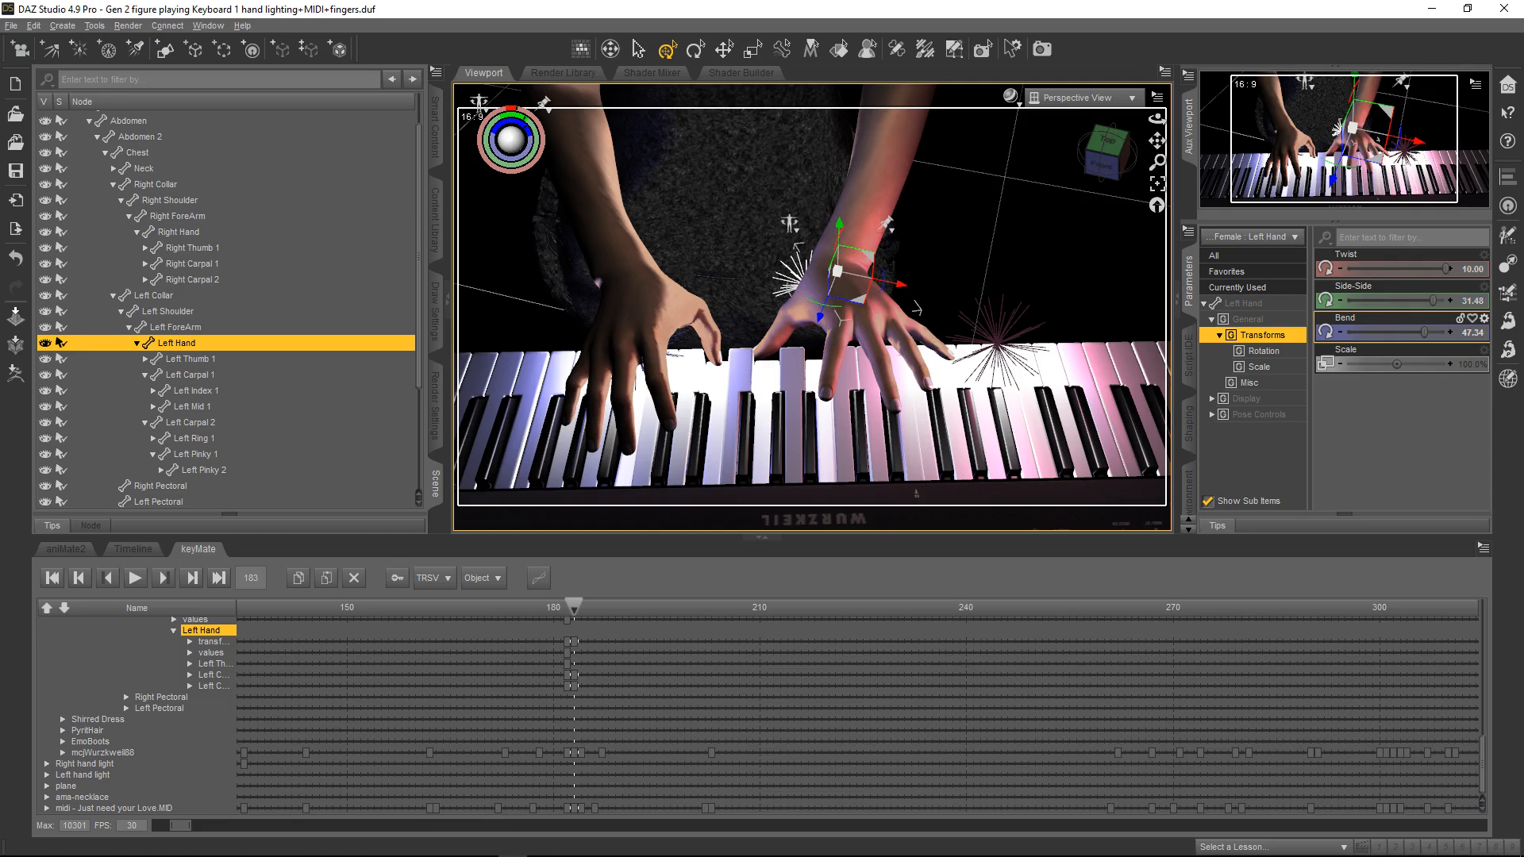
{"action": "left_click", "coordinate": [168, 311]}
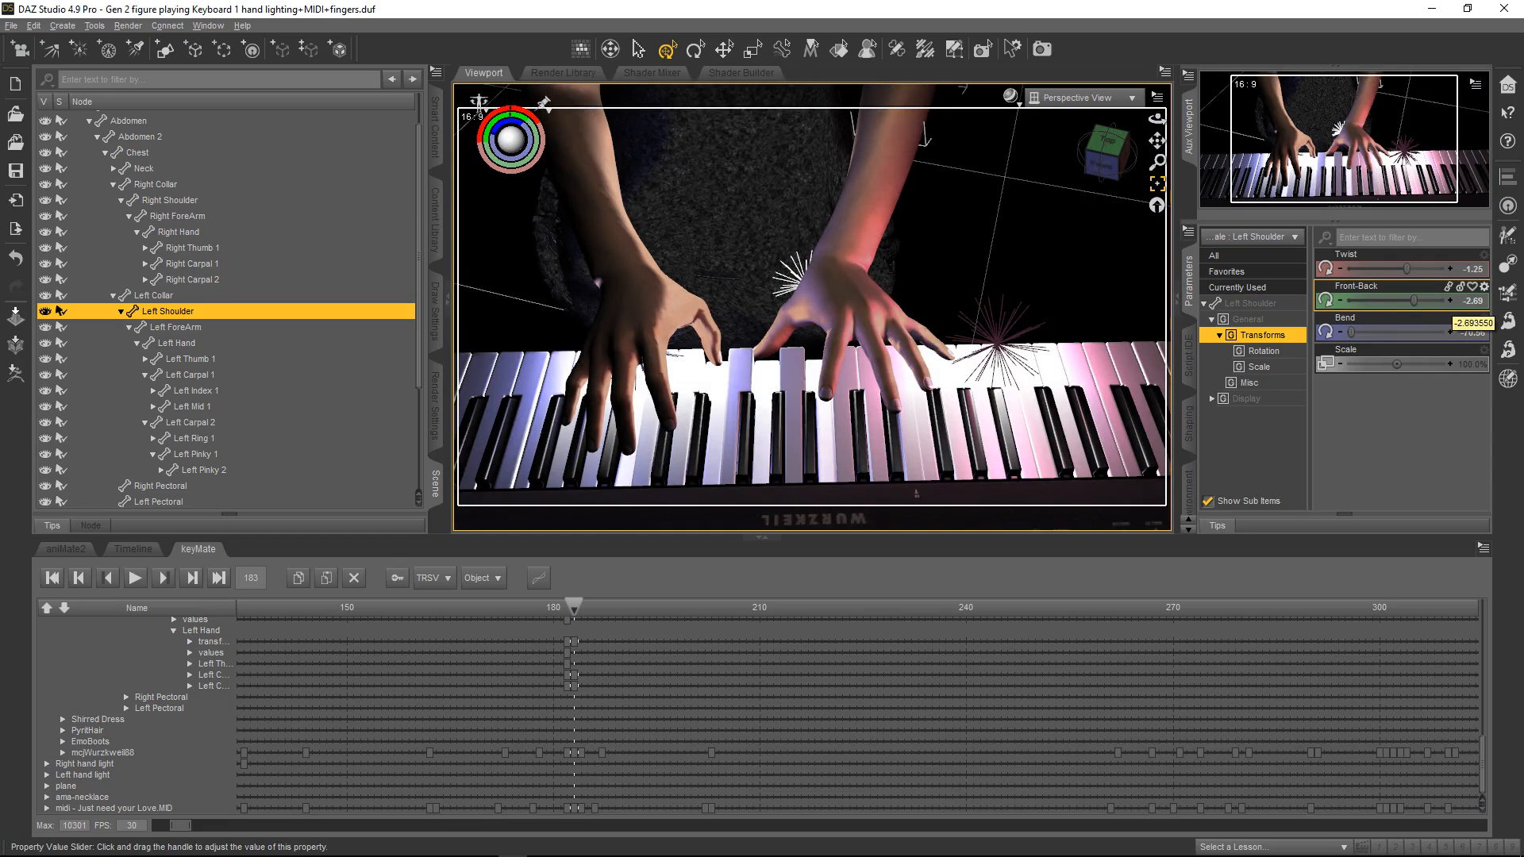
{"action": "left_click", "coordinate": [1450, 301]}
{"action": "left_click", "coordinate": [1450, 301]}
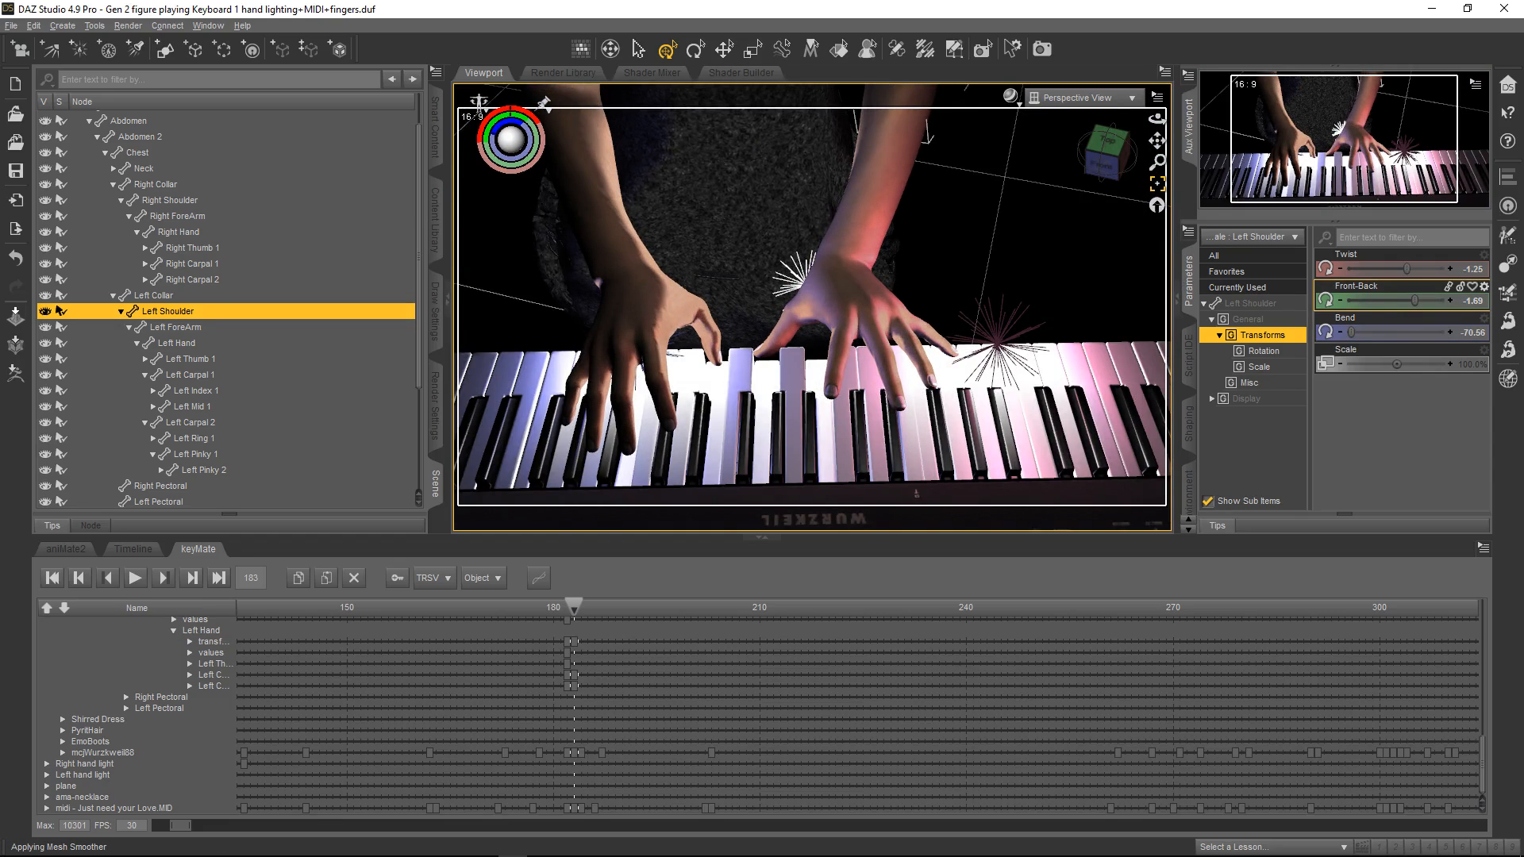
{"action": "left_click", "coordinate": [1450, 300]}
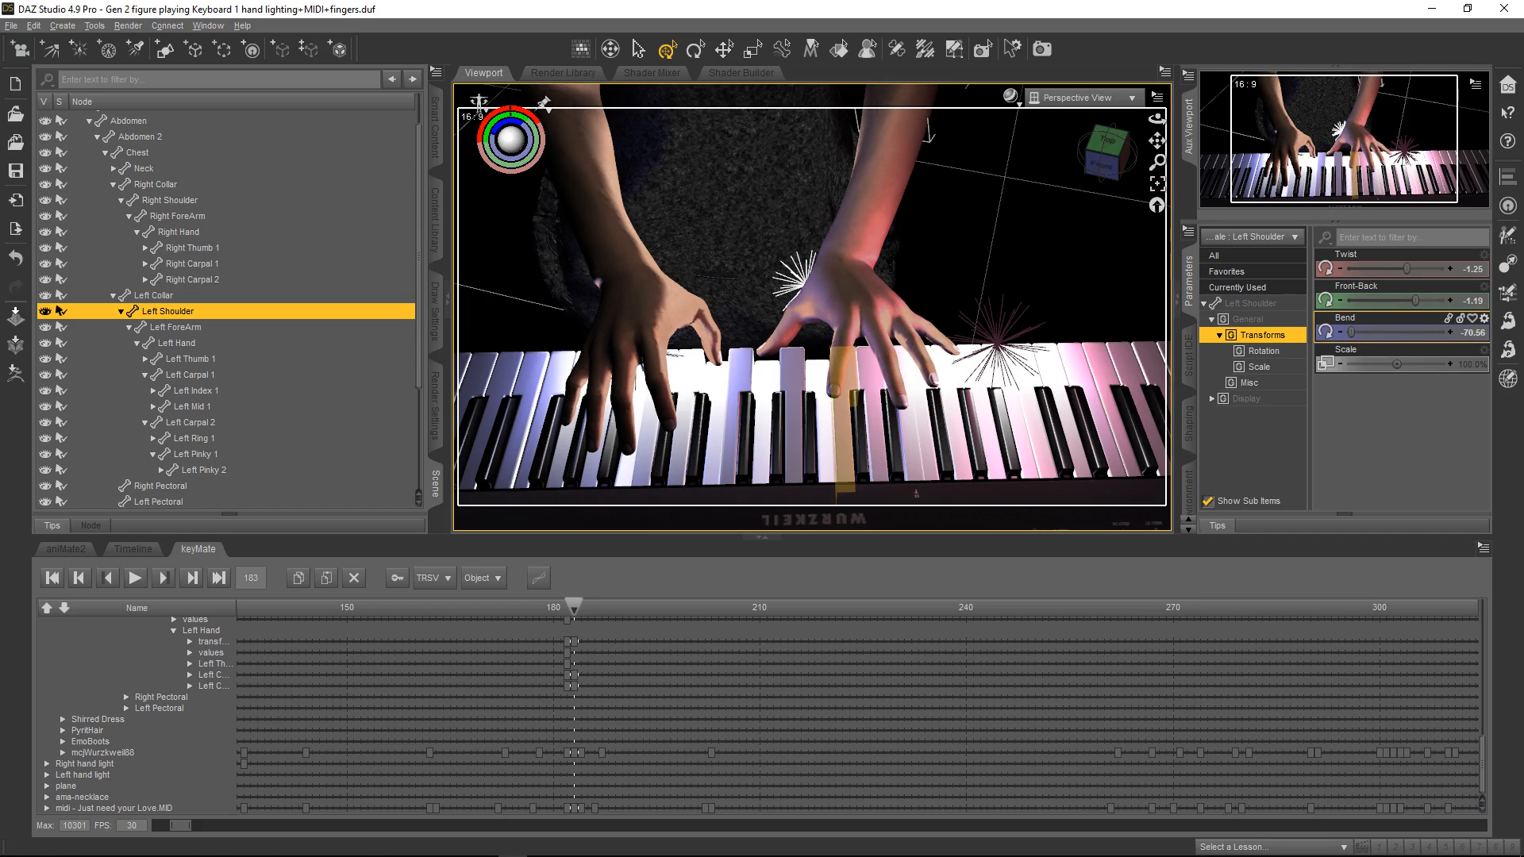
From a side view of the arm, set the Left ForeArm's Bend to -41.69 and the Left Shoulder's Front-Back to -2.69.
{"action": "left_click_drag", "start_coordinate": [1156, 119], "coordinate": [1127, 43]}
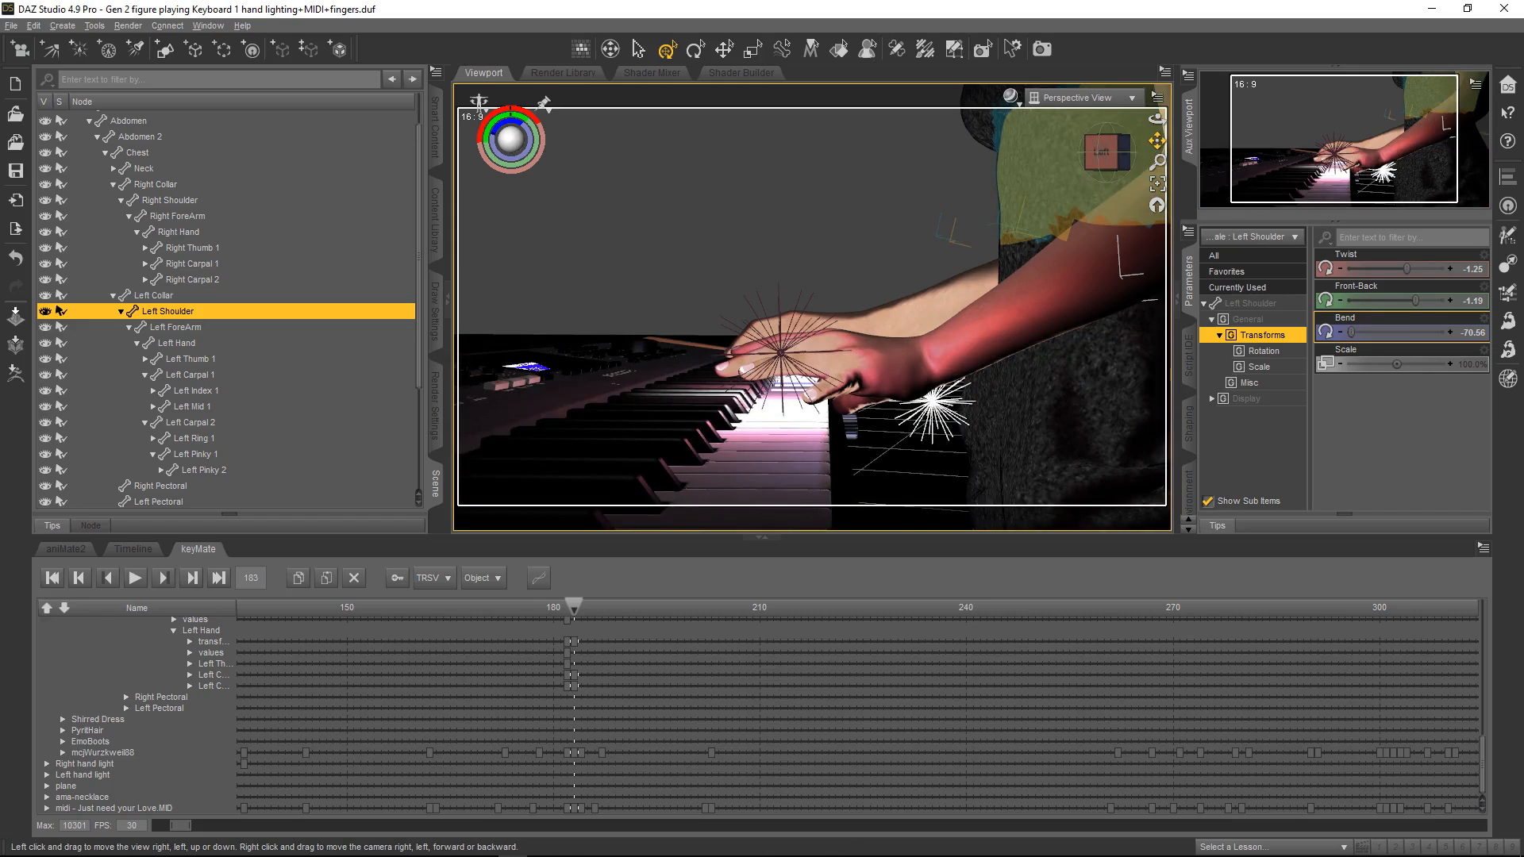
{"action": "left_click_drag", "start_coordinate": [1156, 141], "coordinate": [976, 142]}
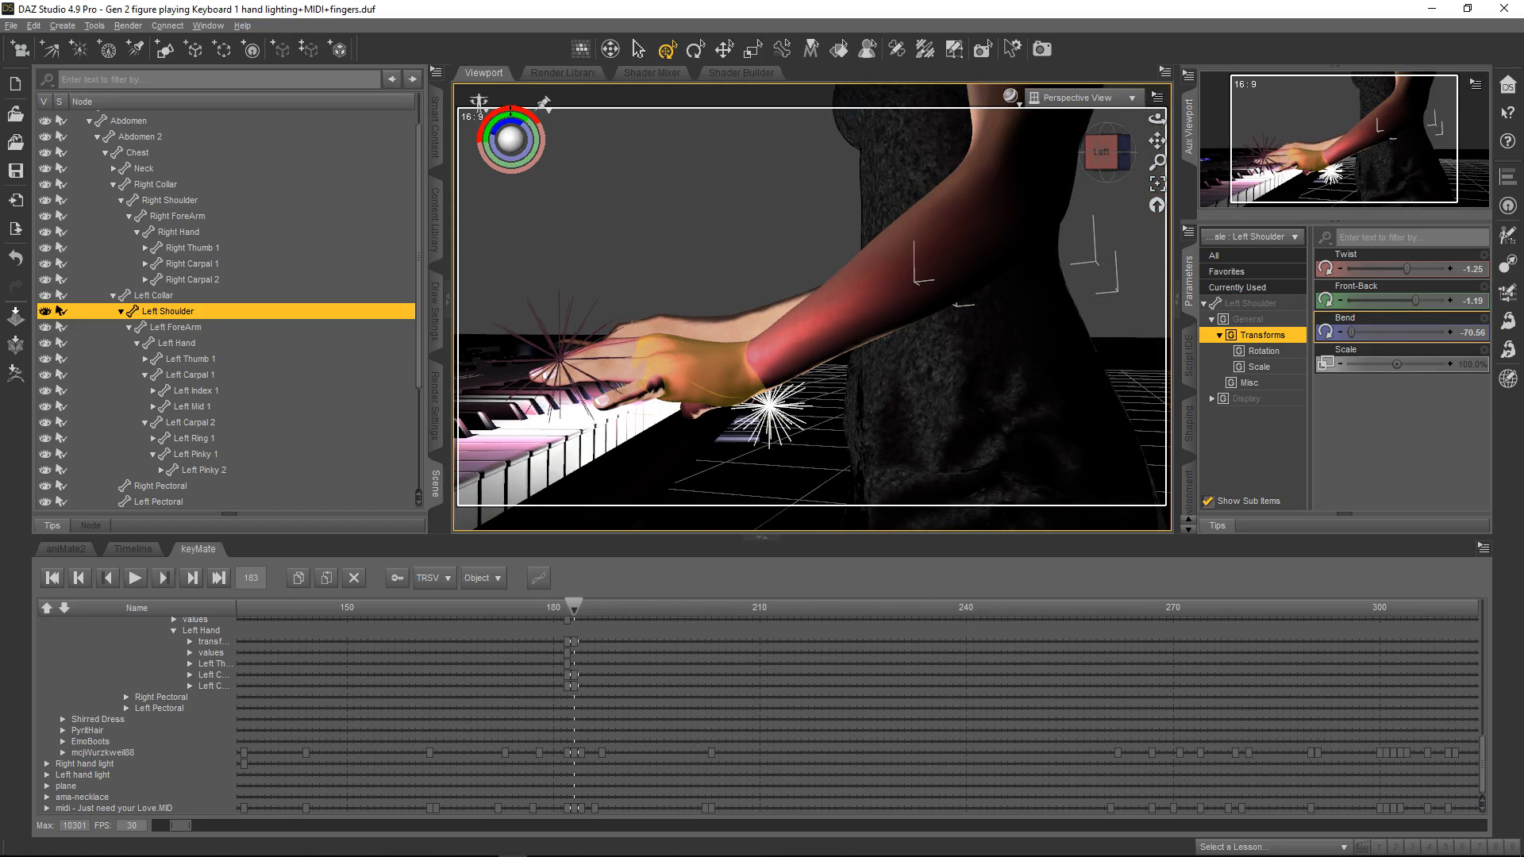
{"action": "left_click", "coordinate": [897, 262]}
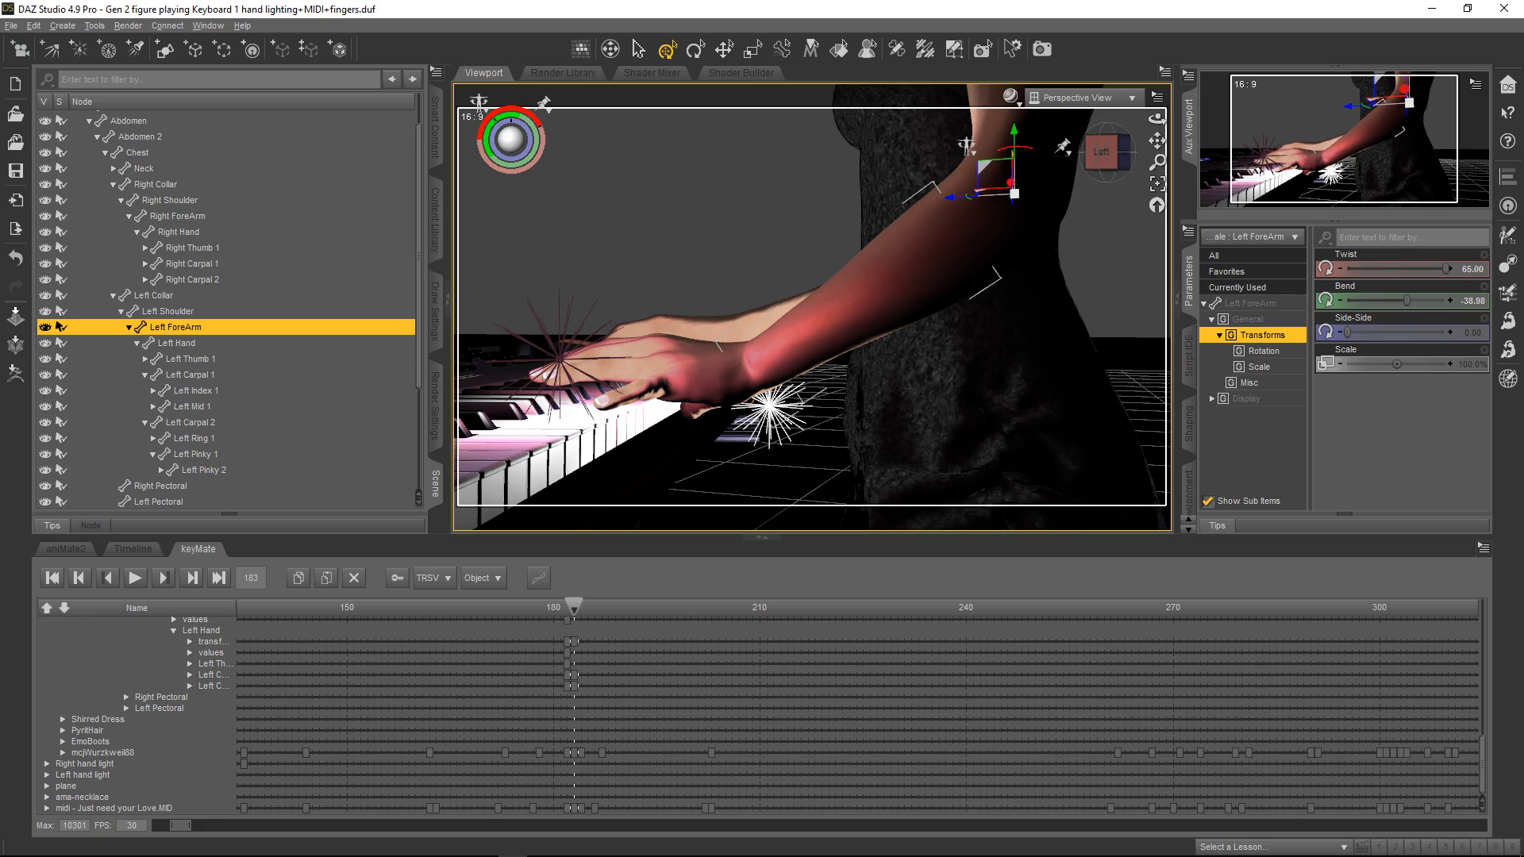
{"action": "left_click_drag", "start_coordinate": [1406, 300], "coordinate": [1405, 300]}
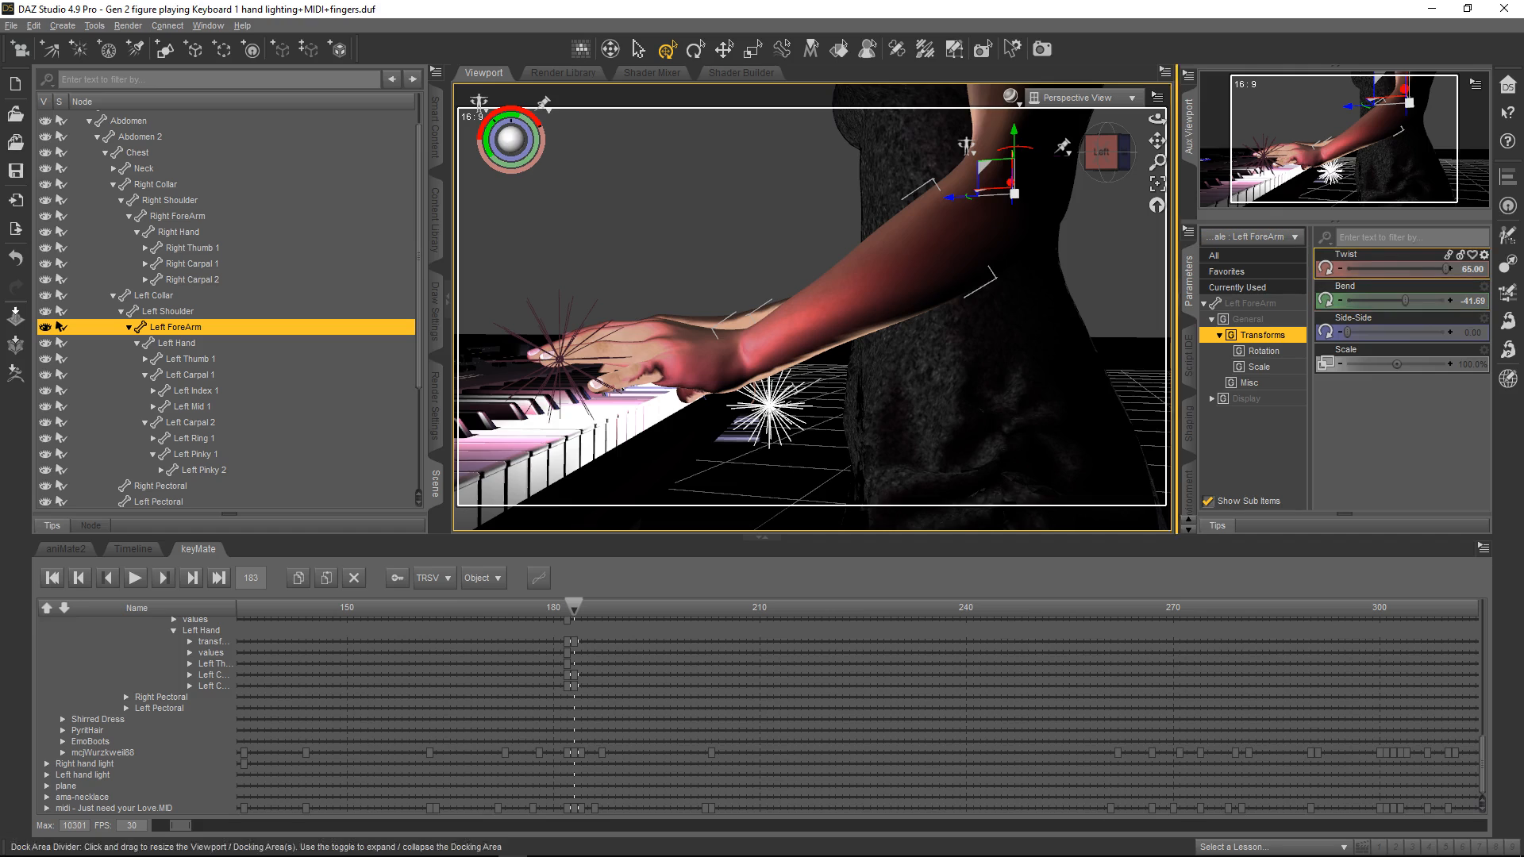
{"action": "left_click", "coordinate": [1019, 231]}
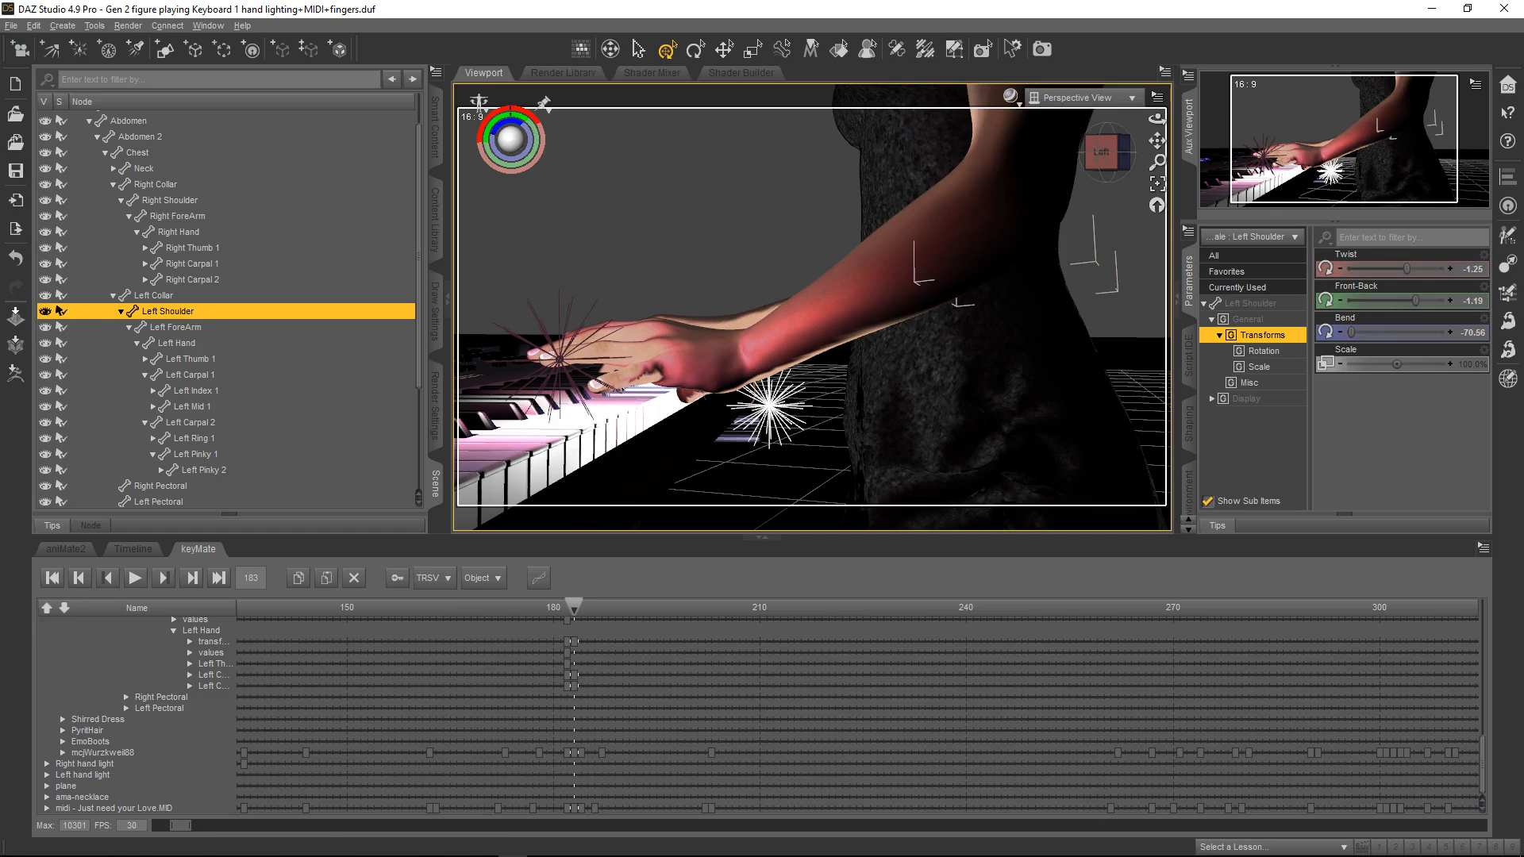
{"action": "left_click_drag", "start_coordinate": [1415, 301], "coordinate": [1414, 301]}
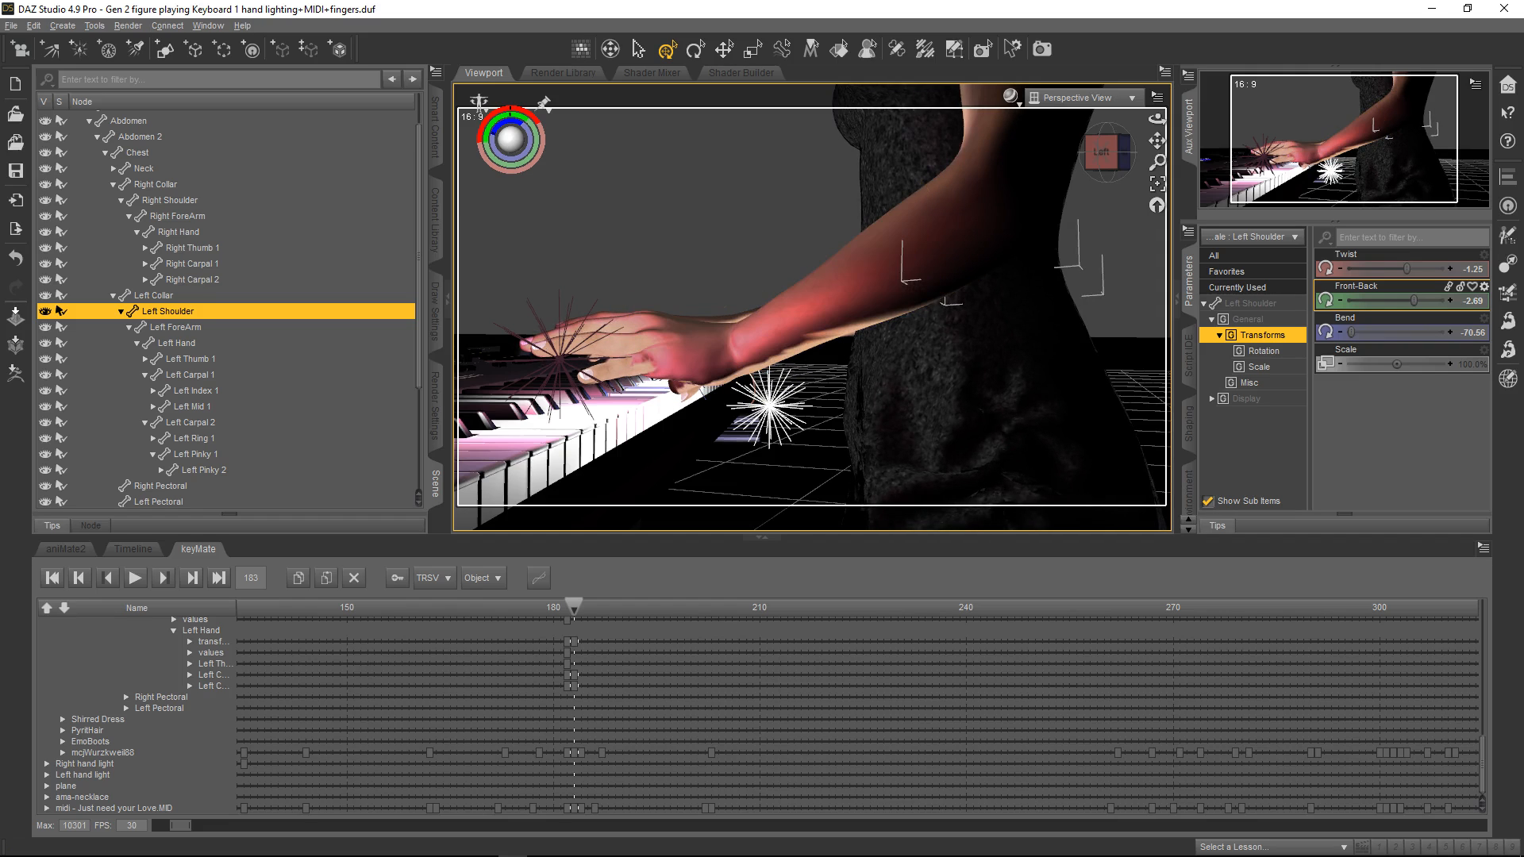
Fine-tune the Left ForeArm's Bend to -40.19.
{"action": "left_click", "coordinate": [896, 258]}
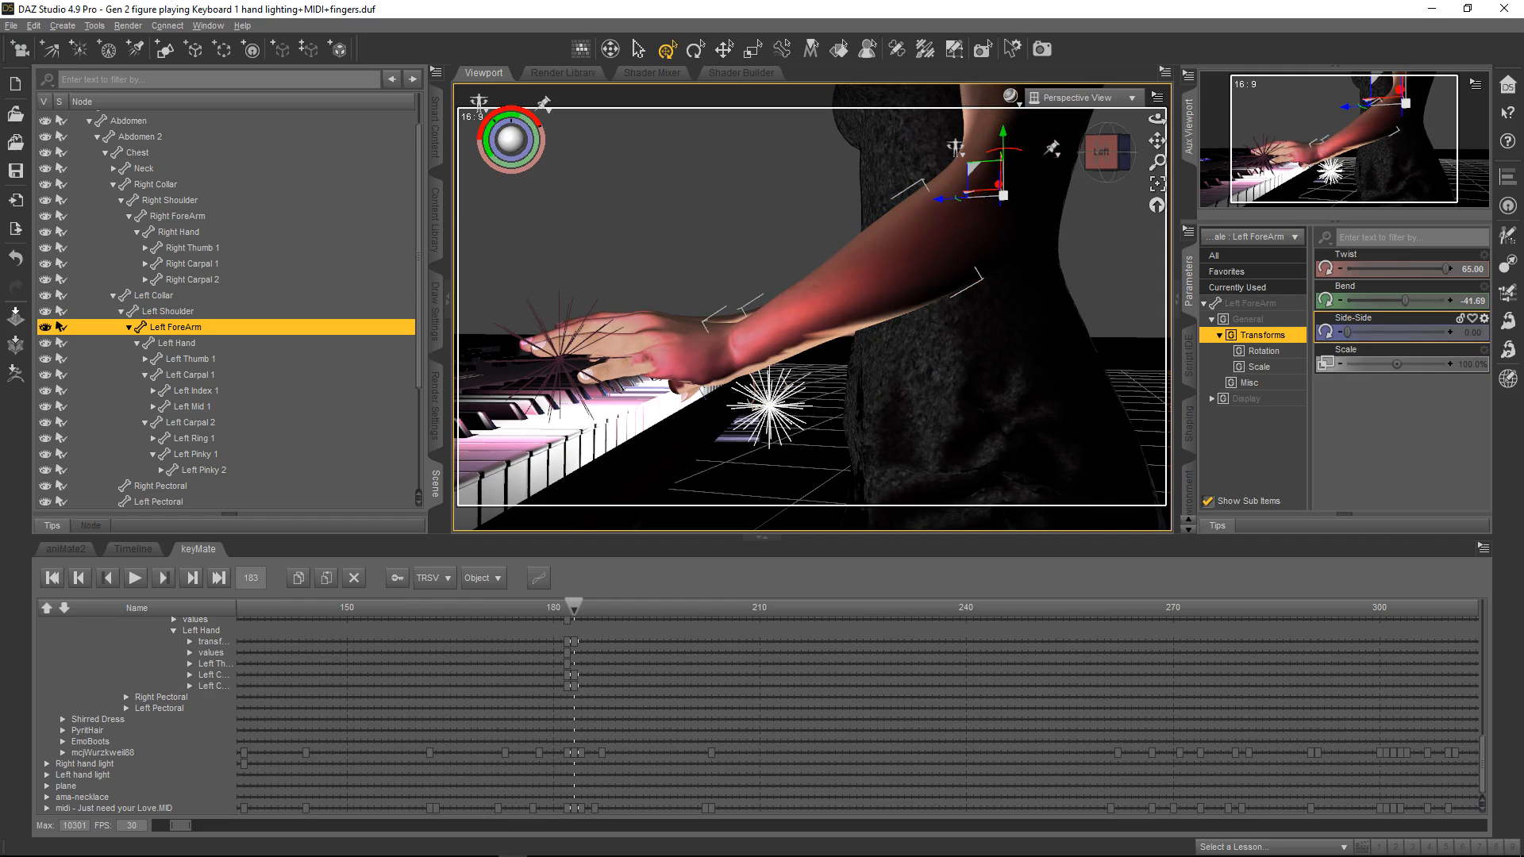
{"action": "left_click", "coordinate": [1342, 301]}
{"action": "left_click", "coordinate": [1341, 301]}
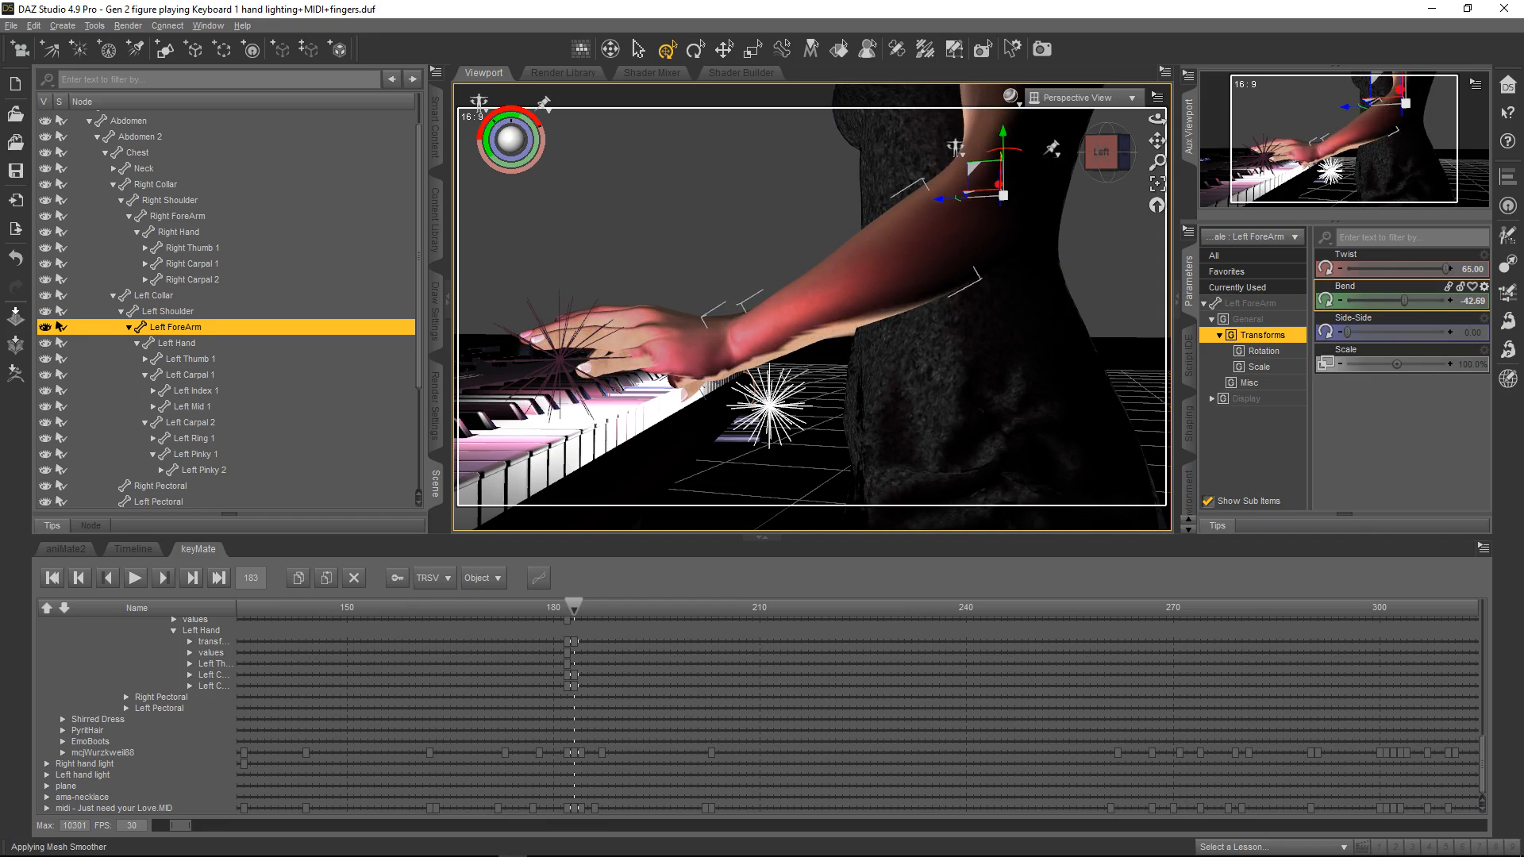
{"action": "left_click_drag", "start_coordinate": [1404, 301], "coordinate": [1407, 301]}
{"action": "left_click", "coordinate": [1450, 301]}
{"action": "left_click", "coordinate": [1450, 301]}
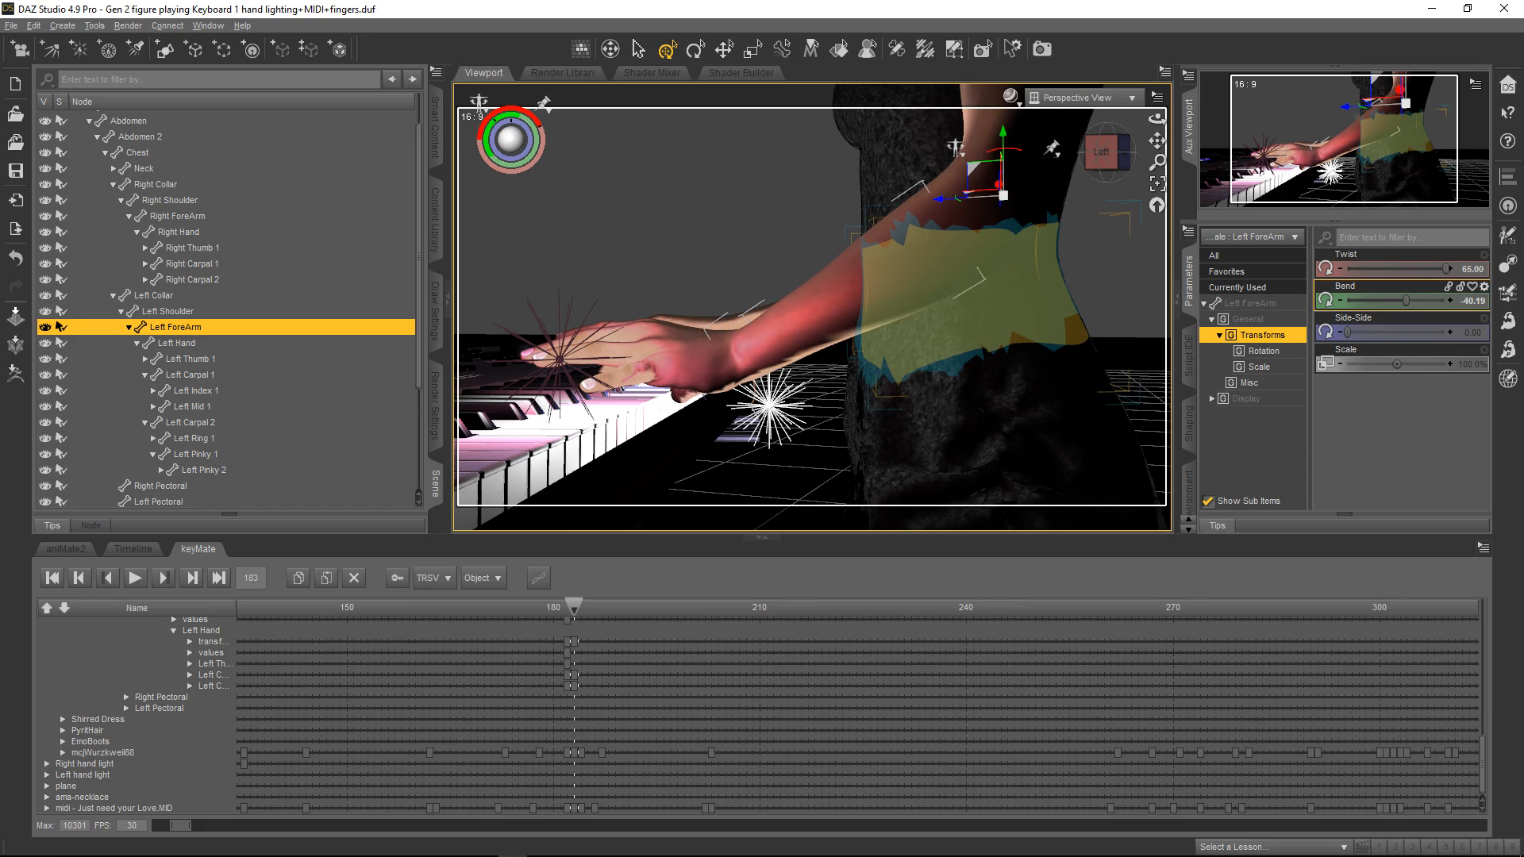
Set the Left Shoulder's Front-Back rotation to -5.19 and the Left ForeArm's Bend to -36.69.
{"action": "mouse_move", "coordinate": [1156, 118]}
{"action": "left_mouse_down"}
{"action": "mouse_move", "coordinate": [1302, 135]}
{"action": "mouse_move", "coordinate": [1250, 170]}
{"action": "mouse_move", "coordinate": [1154, 143]}
{"action": "mouse_move", "coordinate": [1131, 119]}
{"action": "left_mouse_up"}
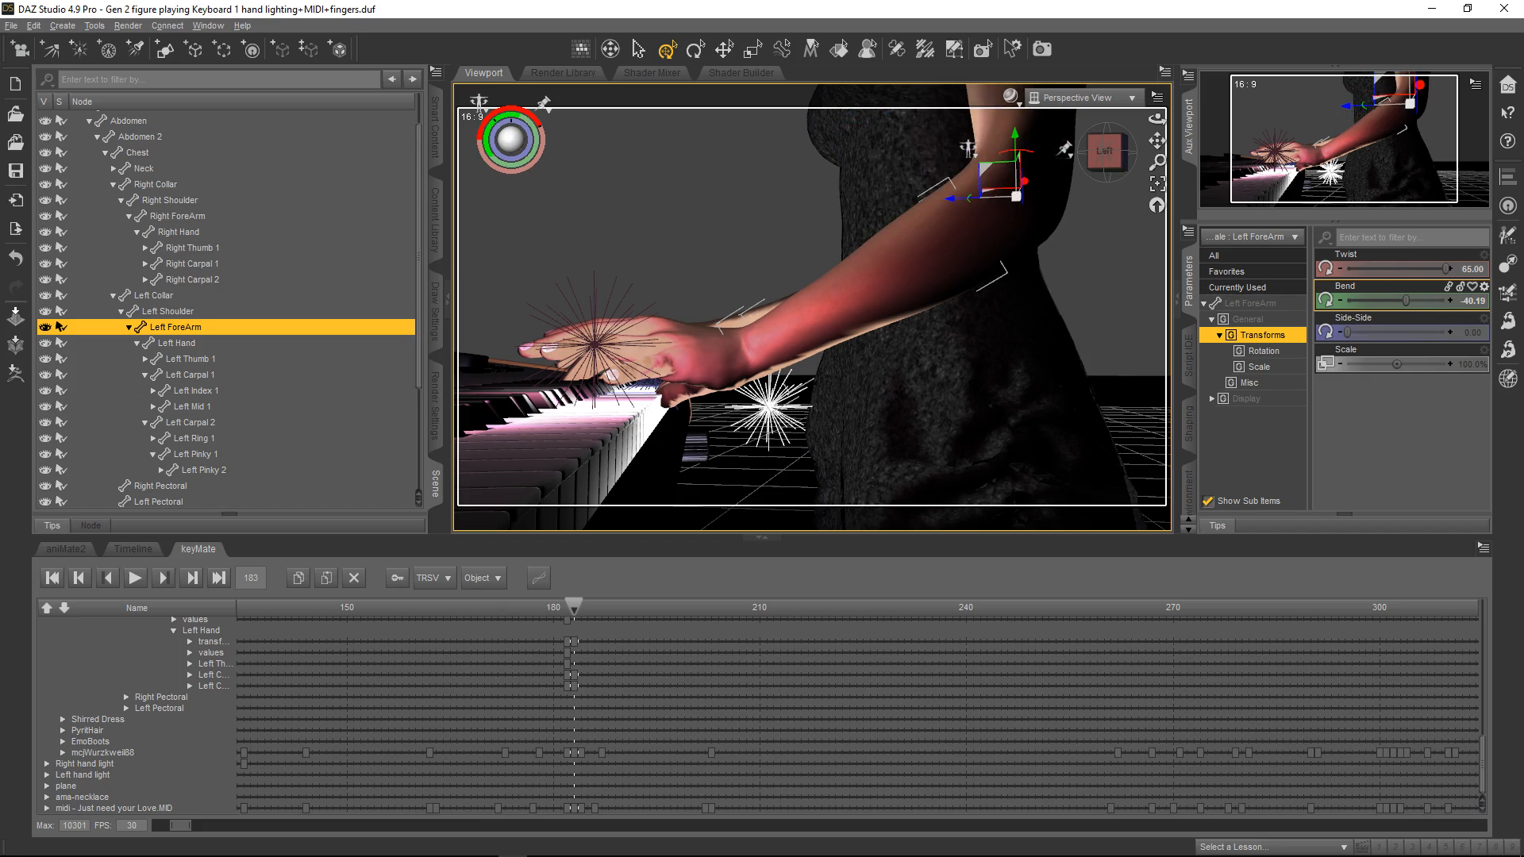
{"action": "left_click", "coordinate": [1038, 151]}
{"action": "left_click_drag", "start_coordinate": [1414, 300], "coordinate": [1411, 301]}
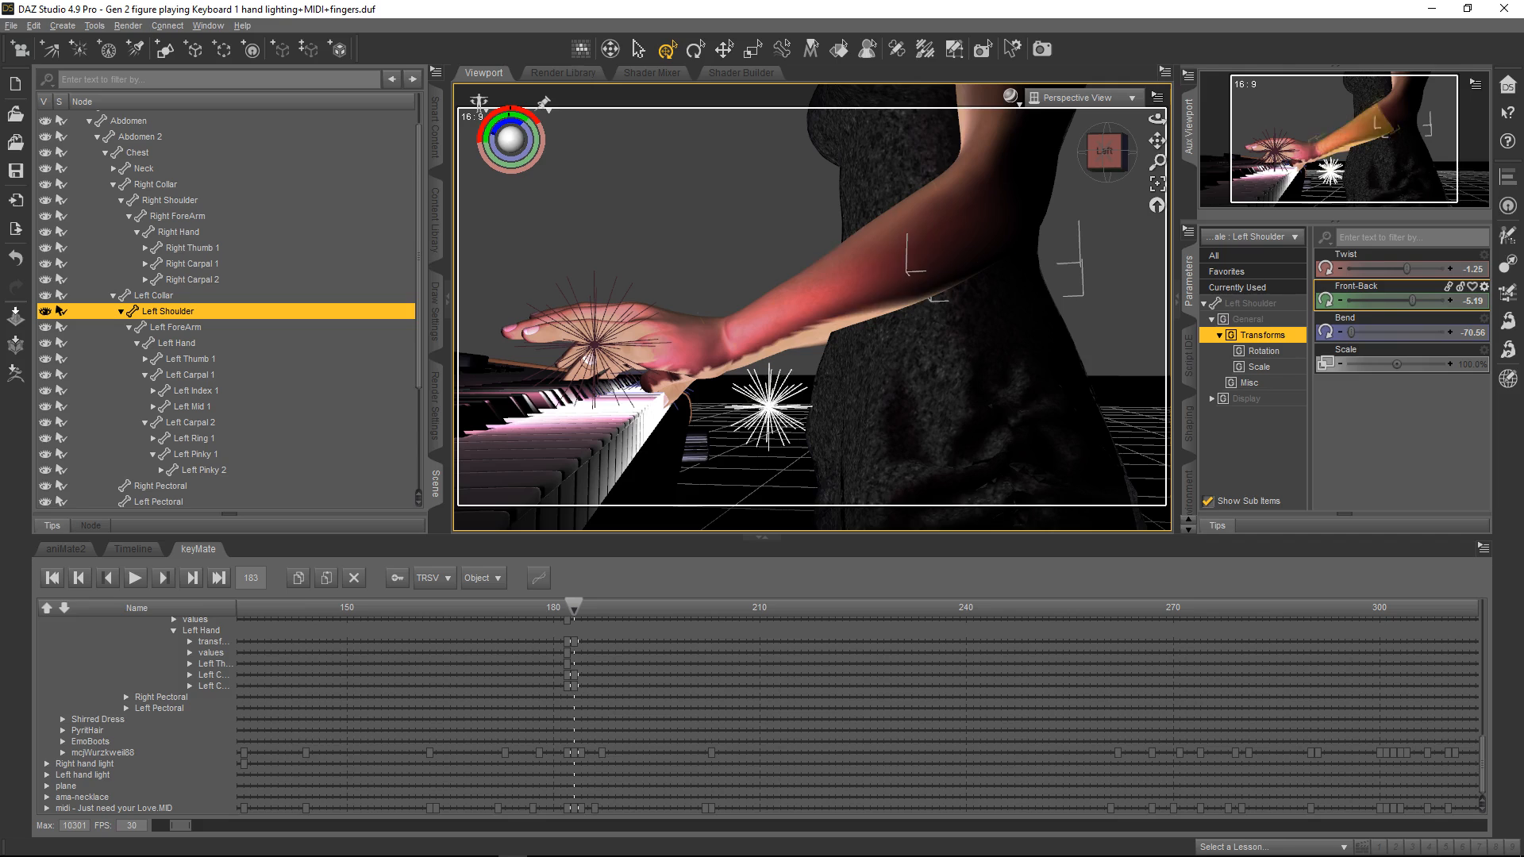
{"action": "left_click", "coordinate": [881, 270]}
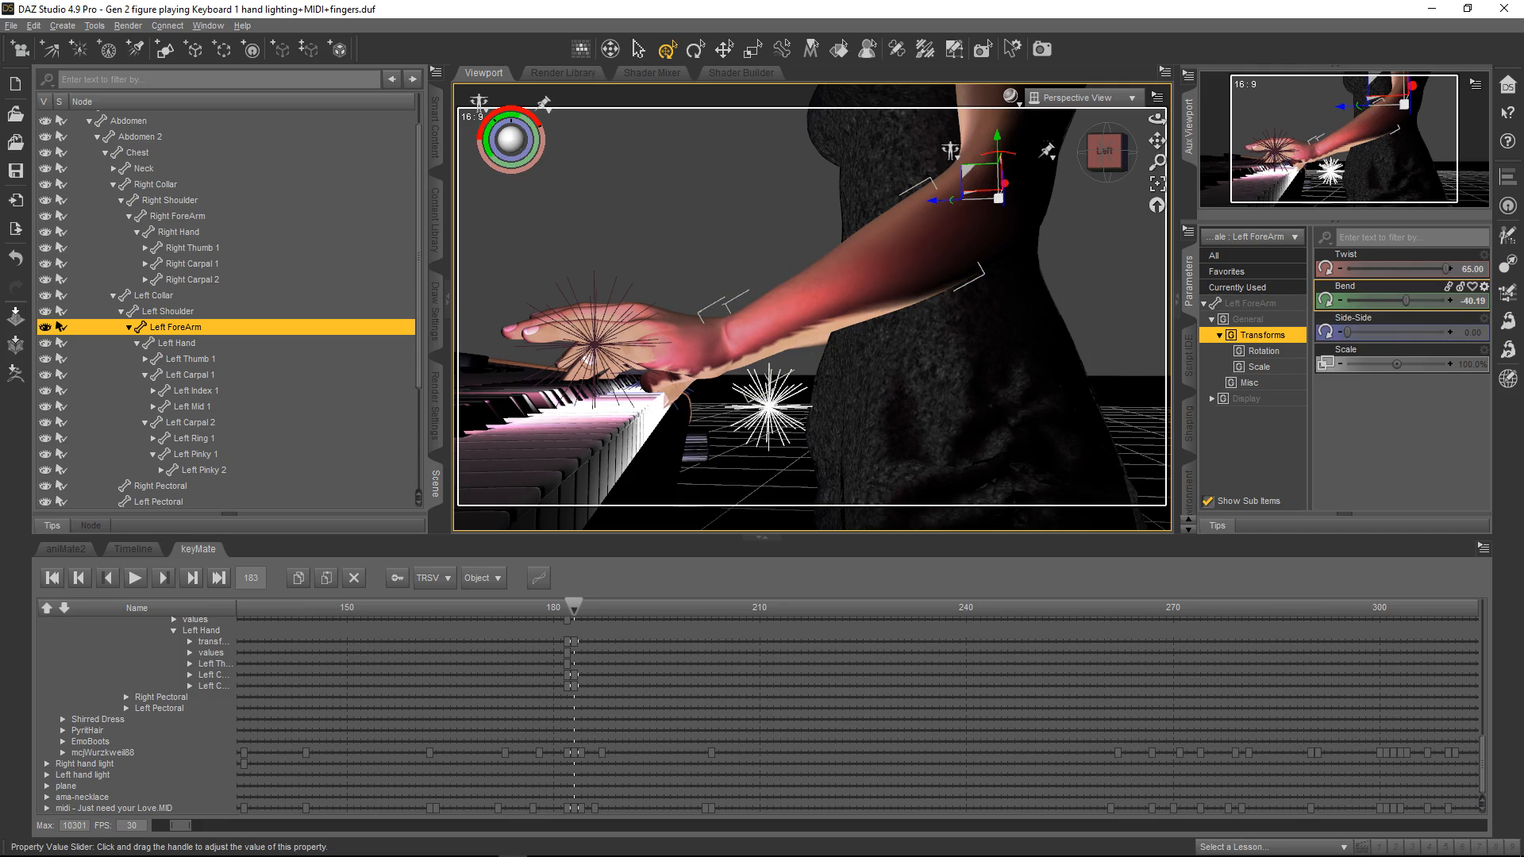
{"action": "left_click_drag", "start_coordinate": [1405, 300], "coordinate": [1408, 301]}
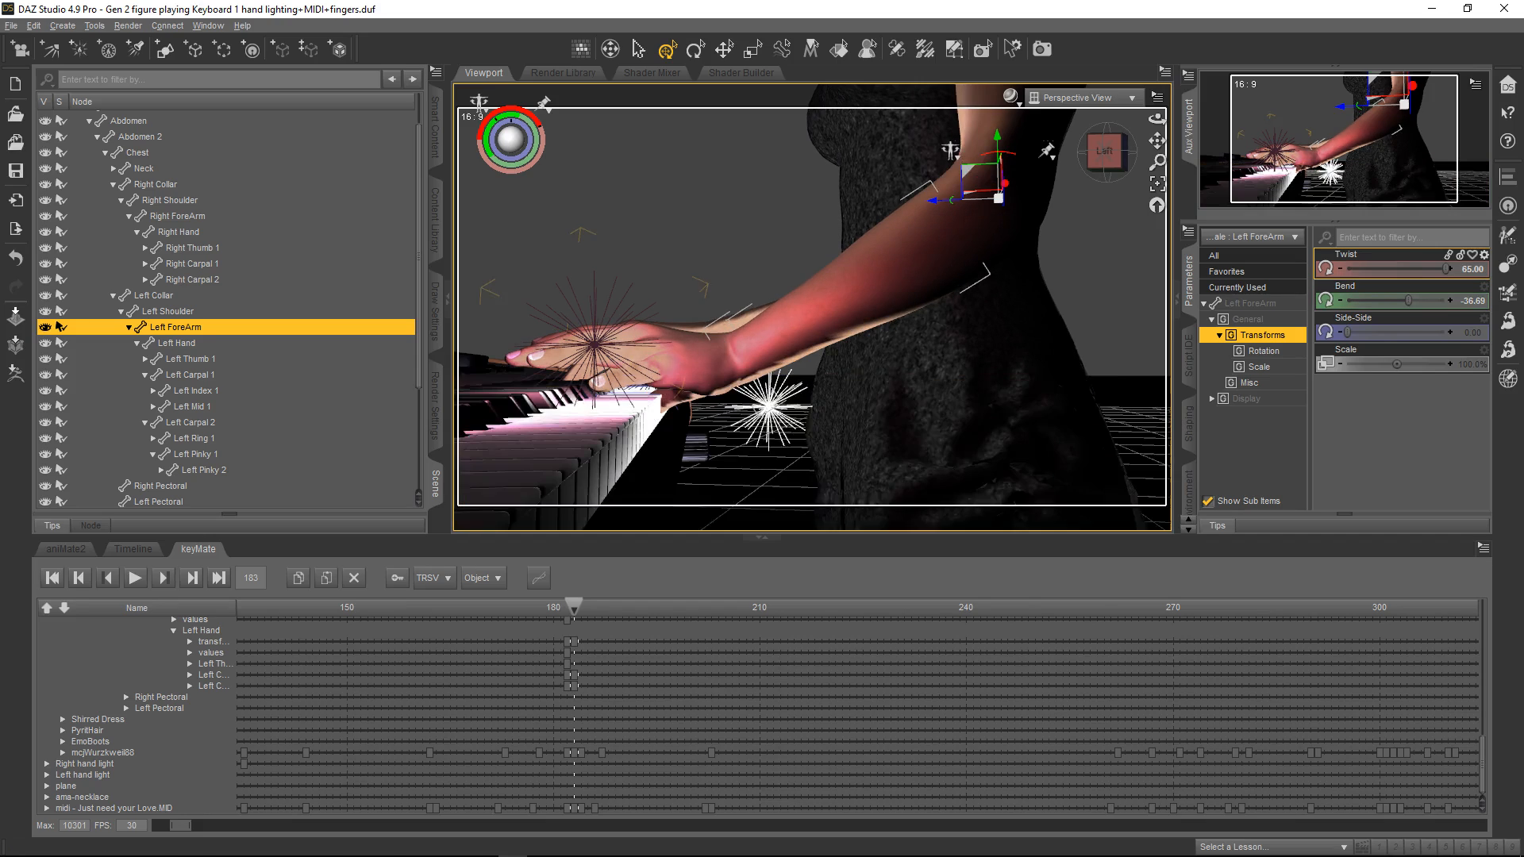
Set the Bend of the Left Thumb 3 bone to 27.48 so the thumb tip curls toward the keys.
{"action": "left_click_drag", "start_coordinate": [1157, 118], "coordinate": [1142, 51]}
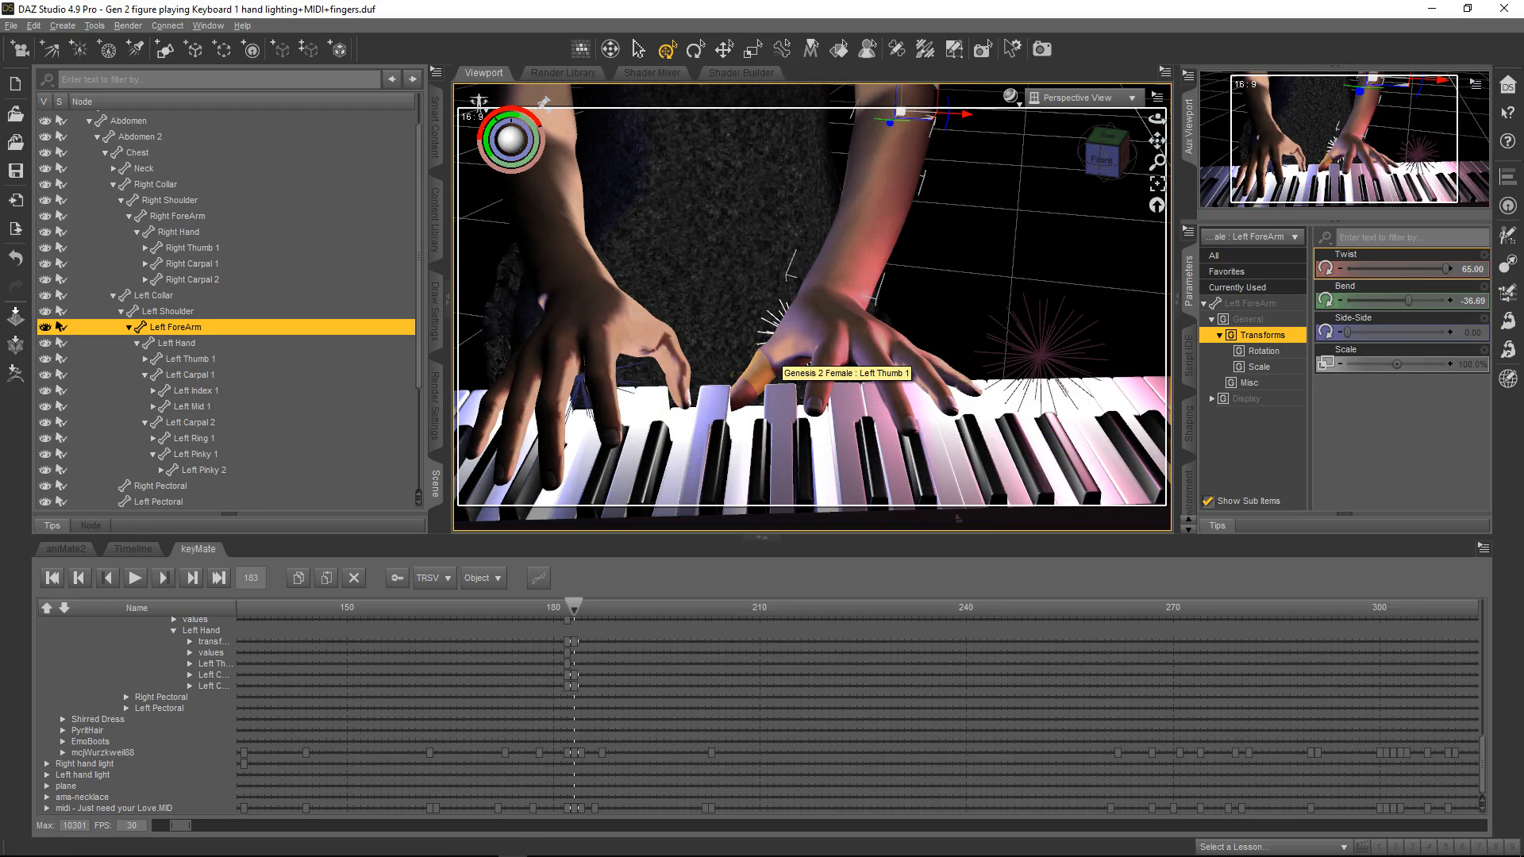
{"action": "left_click", "coordinate": [736, 401]}
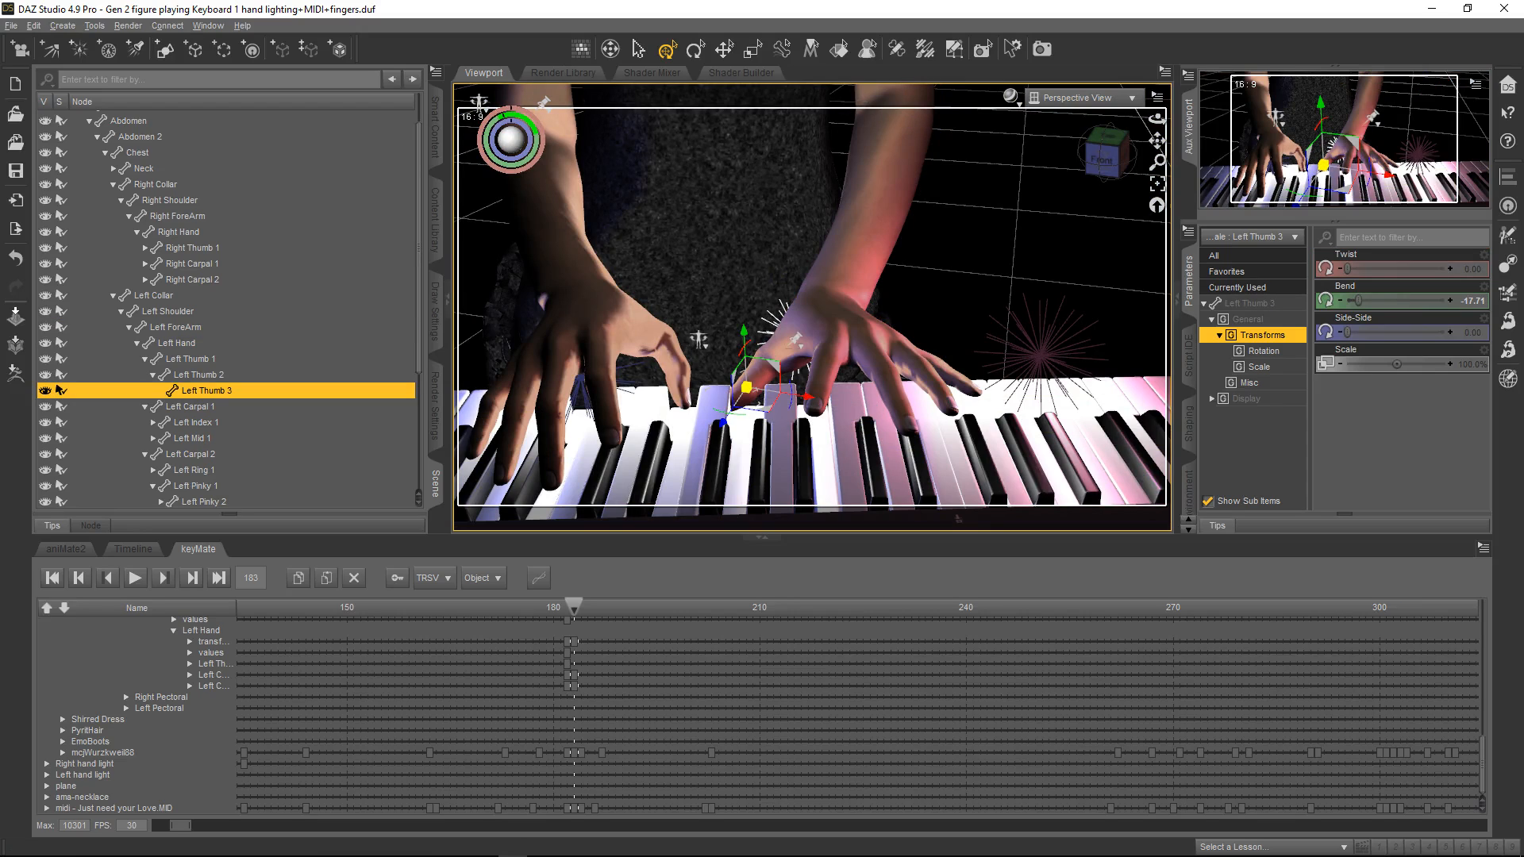
{"action": "left_click_drag", "start_coordinate": [1358, 301], "coordinate": [1356, 300]}
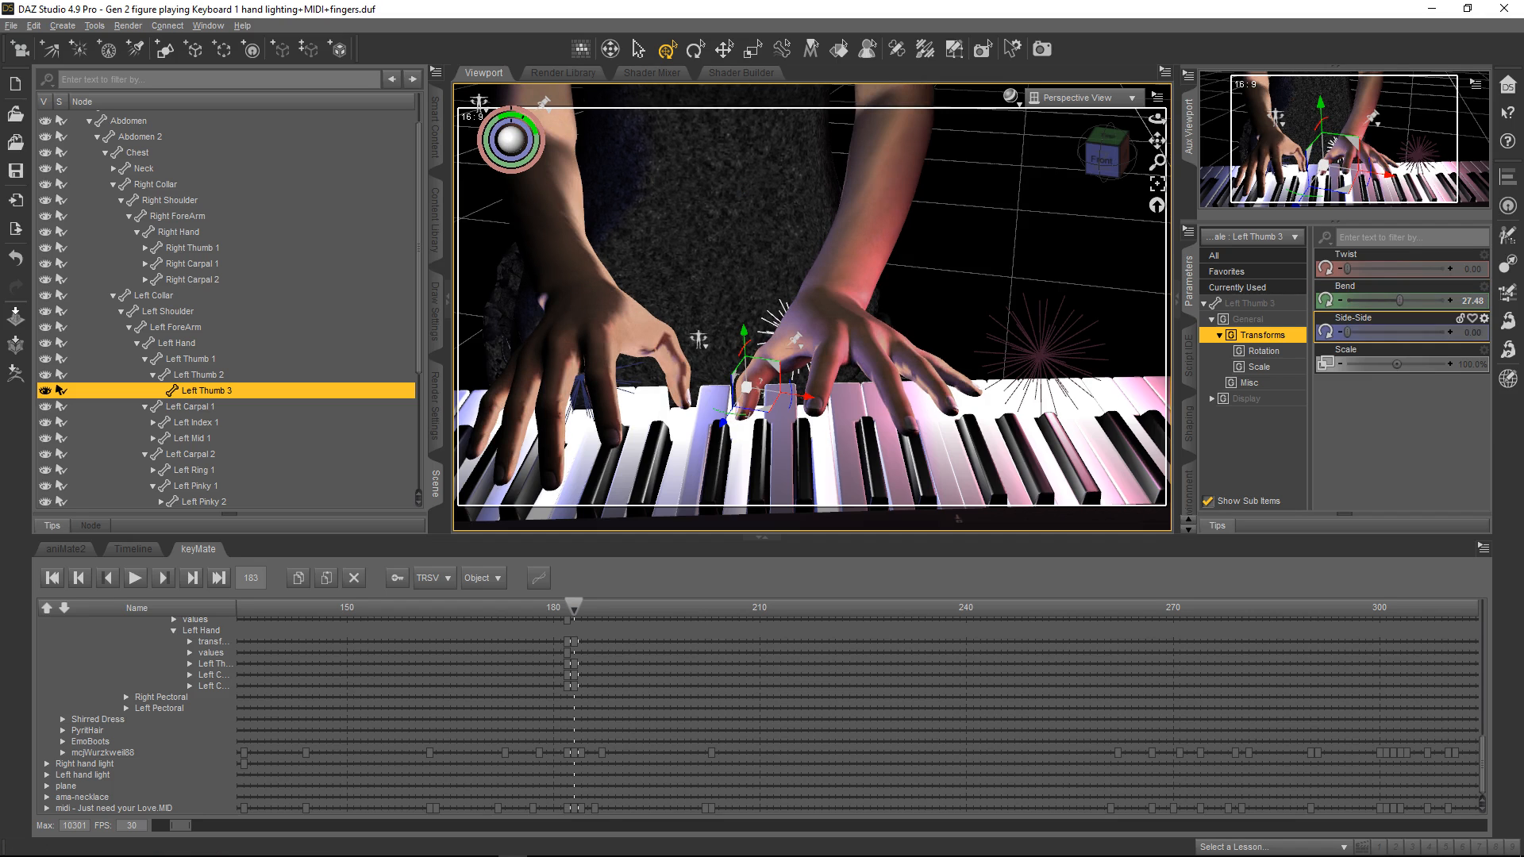
Set the Left Index 1 bone's Bend to -44.76 and its Side-Side rotation to -7.35.
{"action": "left_click", "coordinate": [827, 349]}
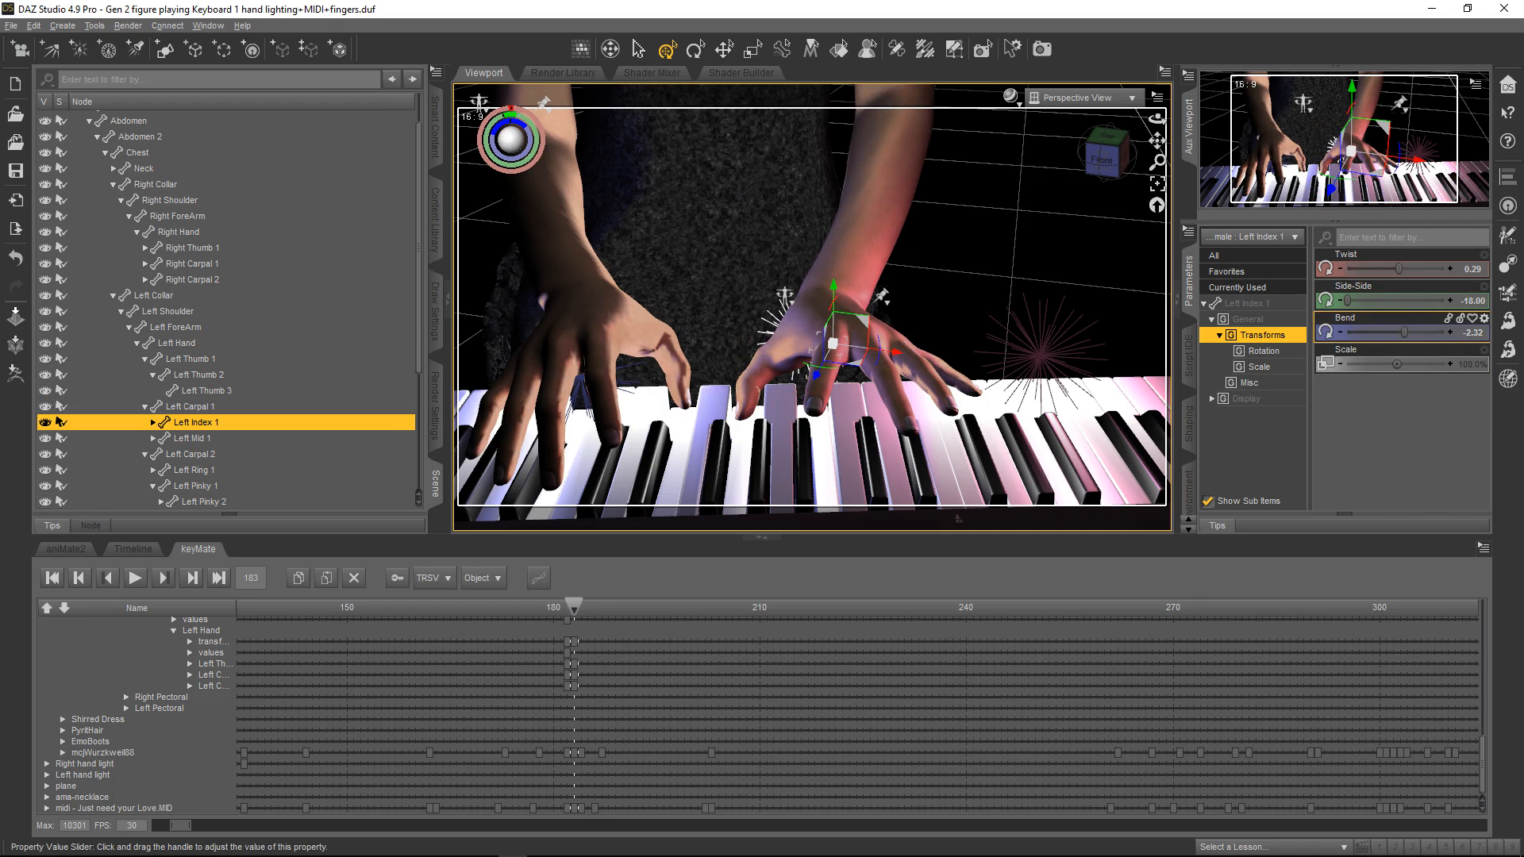
{"action": "left_click_drag", "start_coordinate": [1404, 332], "coordinate": [1408, 332]}
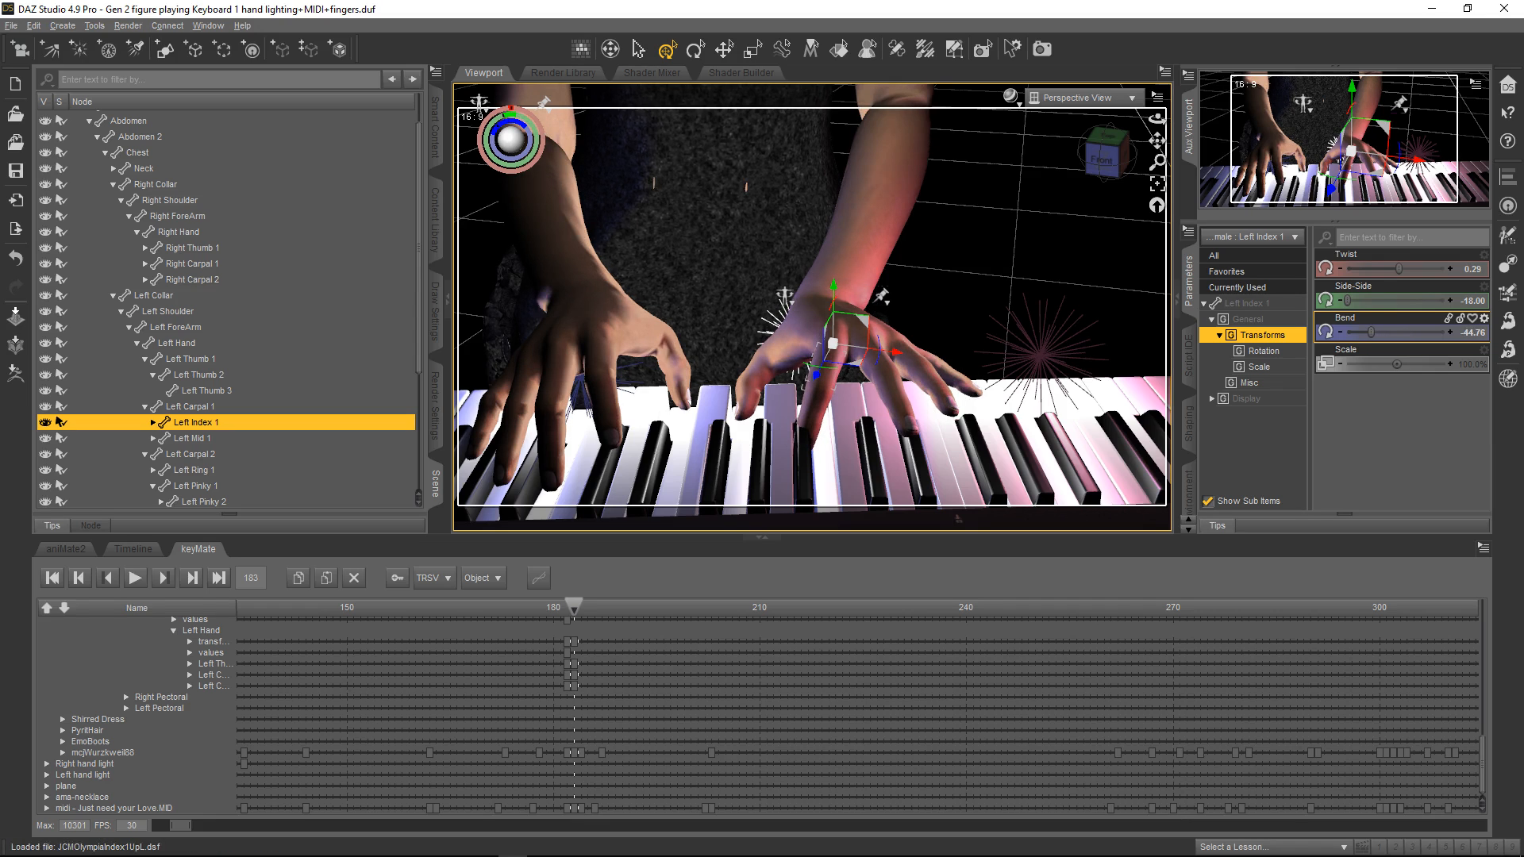
{"action": "left_click_drag", "start_coordinate": [1347, 300], "coordinate": [1355, 300]}
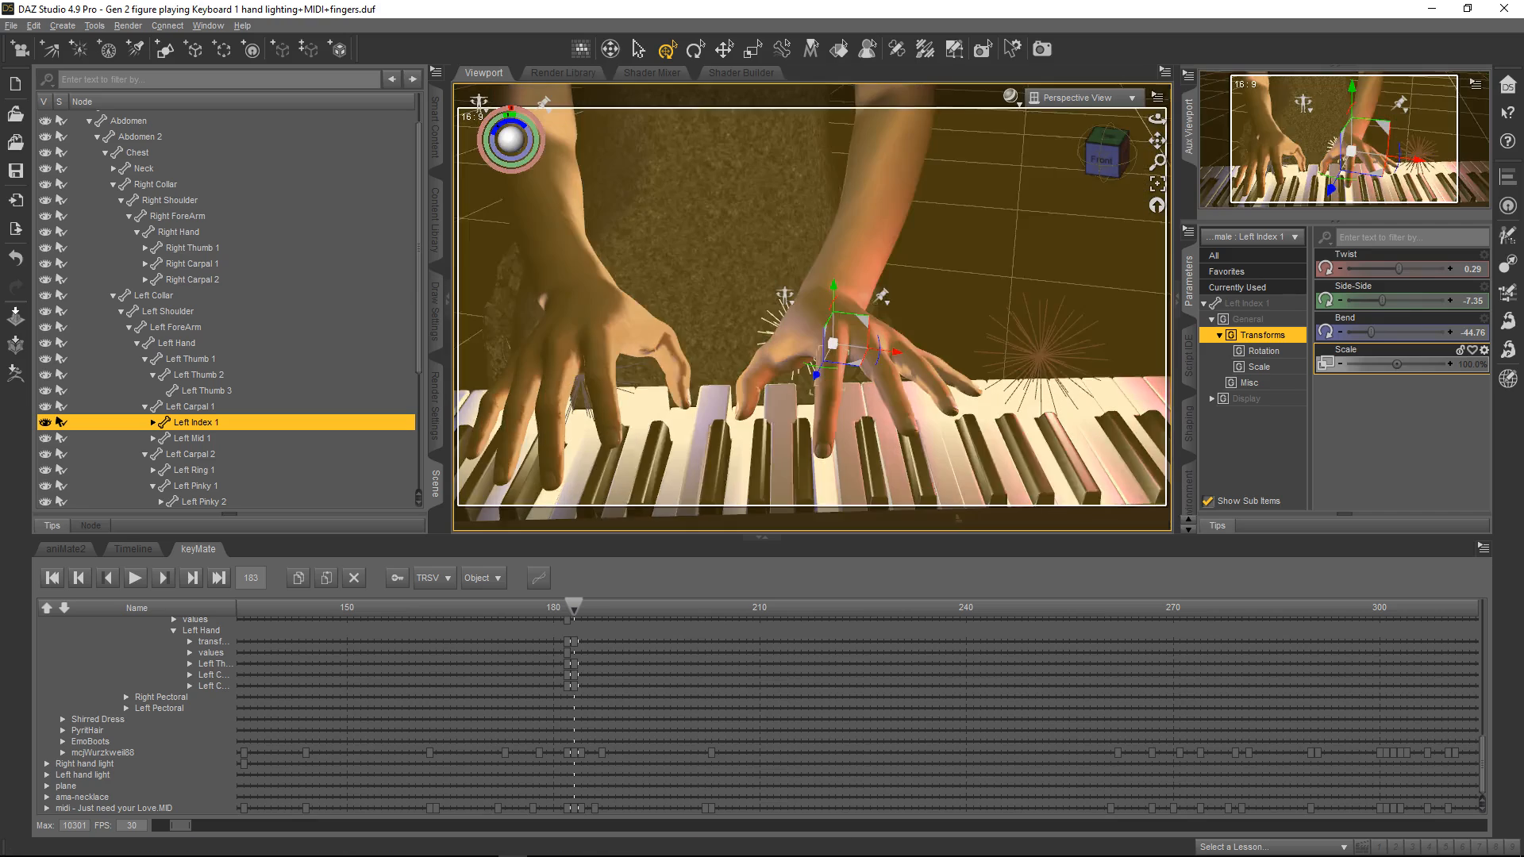
Add a keyframe for the Right ForeArm at frame 183.
{"action": "left_click_drag", "start_coordinate": [511, 139], "coordinate": [659, 141]}
{"action": "mouse_move", "coordinate": [1158, 119]}
{"action": "left_mouse_down"}
{"action": "mouse_move", "coordinate": [1162, 138]}
{"action": "mouse_move", "coordinate": [1220, 131]}
{"action": "mouse_move", "coordinate": [1222, 162]}
{"action": "mouse_move", "coordinate": [1156, 107]}
{"action": "mouse_move", "coordinate": [1156, 74]}
{"action": "mouse_move", "coordinate": [1157, 118]}
{"action": "left_mouse_up"}
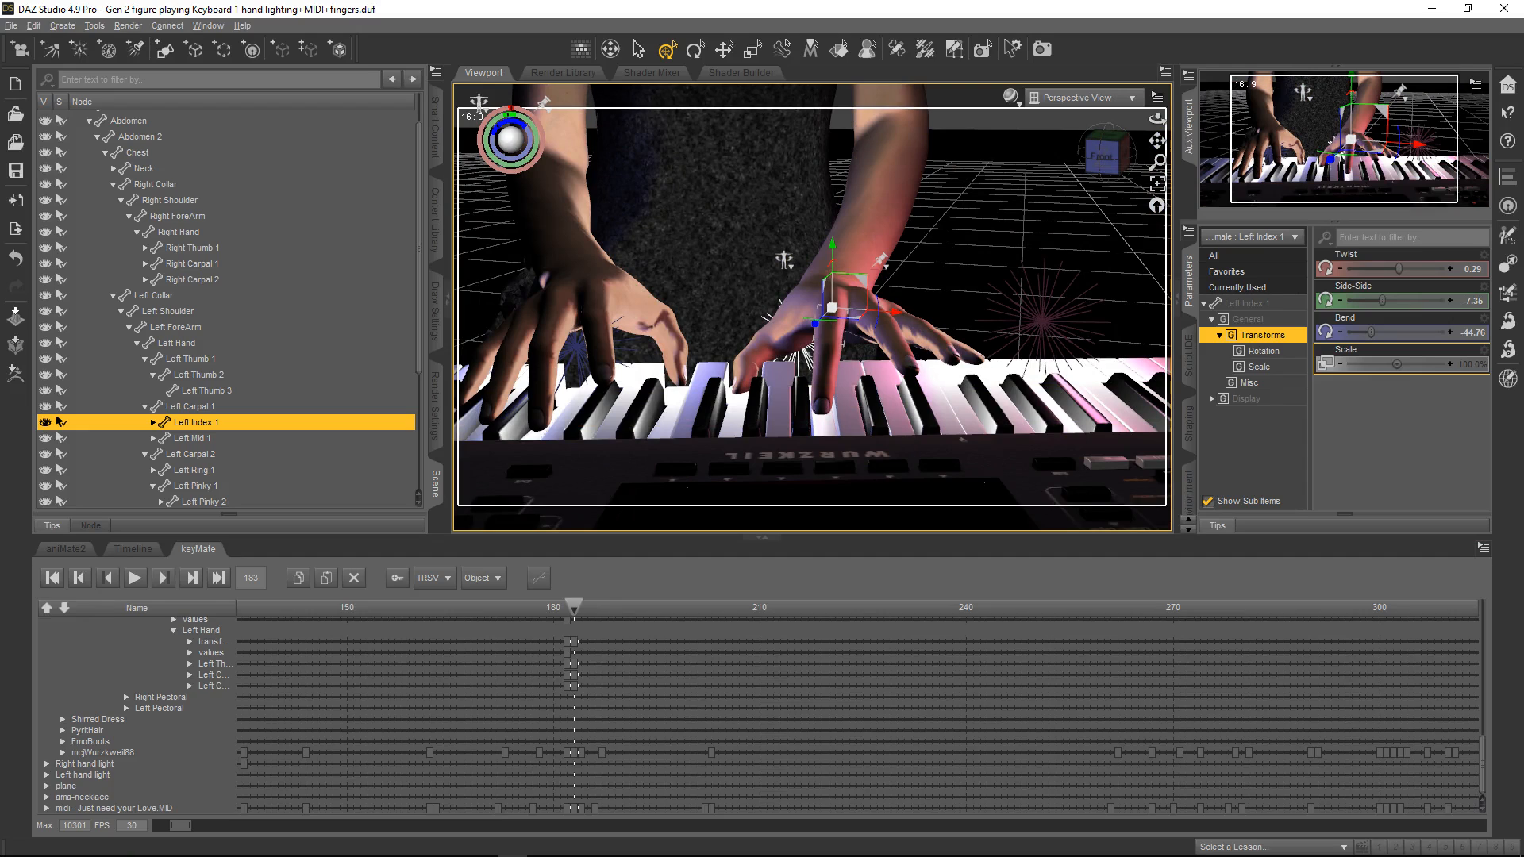
{"action": "scroll", "coordinate": [857, 714], "scroll_direction": "up", "scroll_amount": 13}
{"action": "scroll", "coordinate": [857, 715], "scroll_direction": "up", "scroll_amount": 3}
{"action": "left_click", "coordinate": [196, 678]}
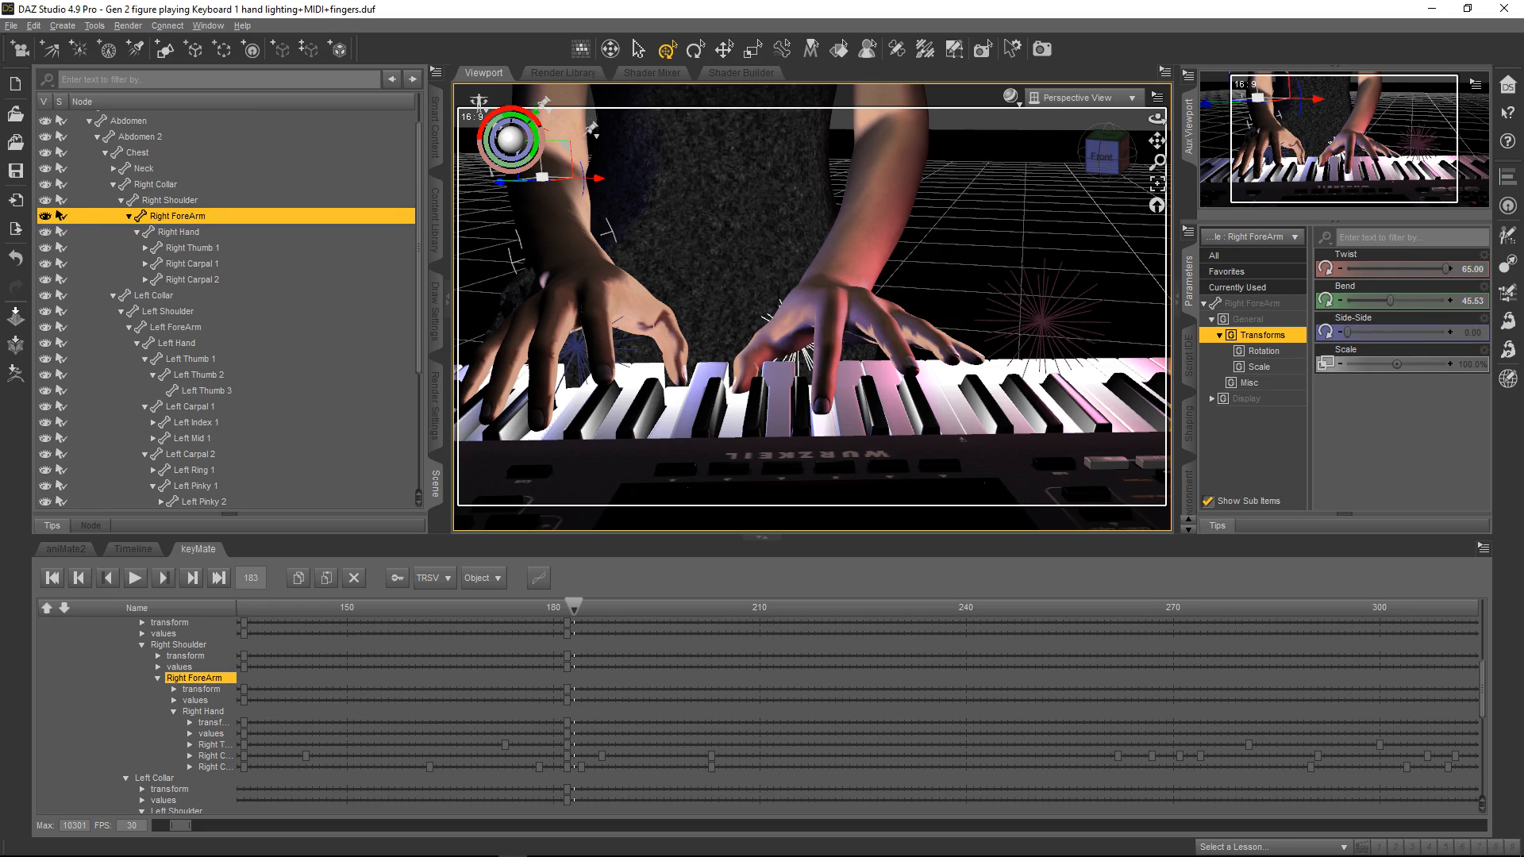
{"action": "left_click", "coordinate": [397, 577]}
{"action": "scroll", "coordinate": [857, 714], "scroll_direction": "down", "scroll_amount": 7}
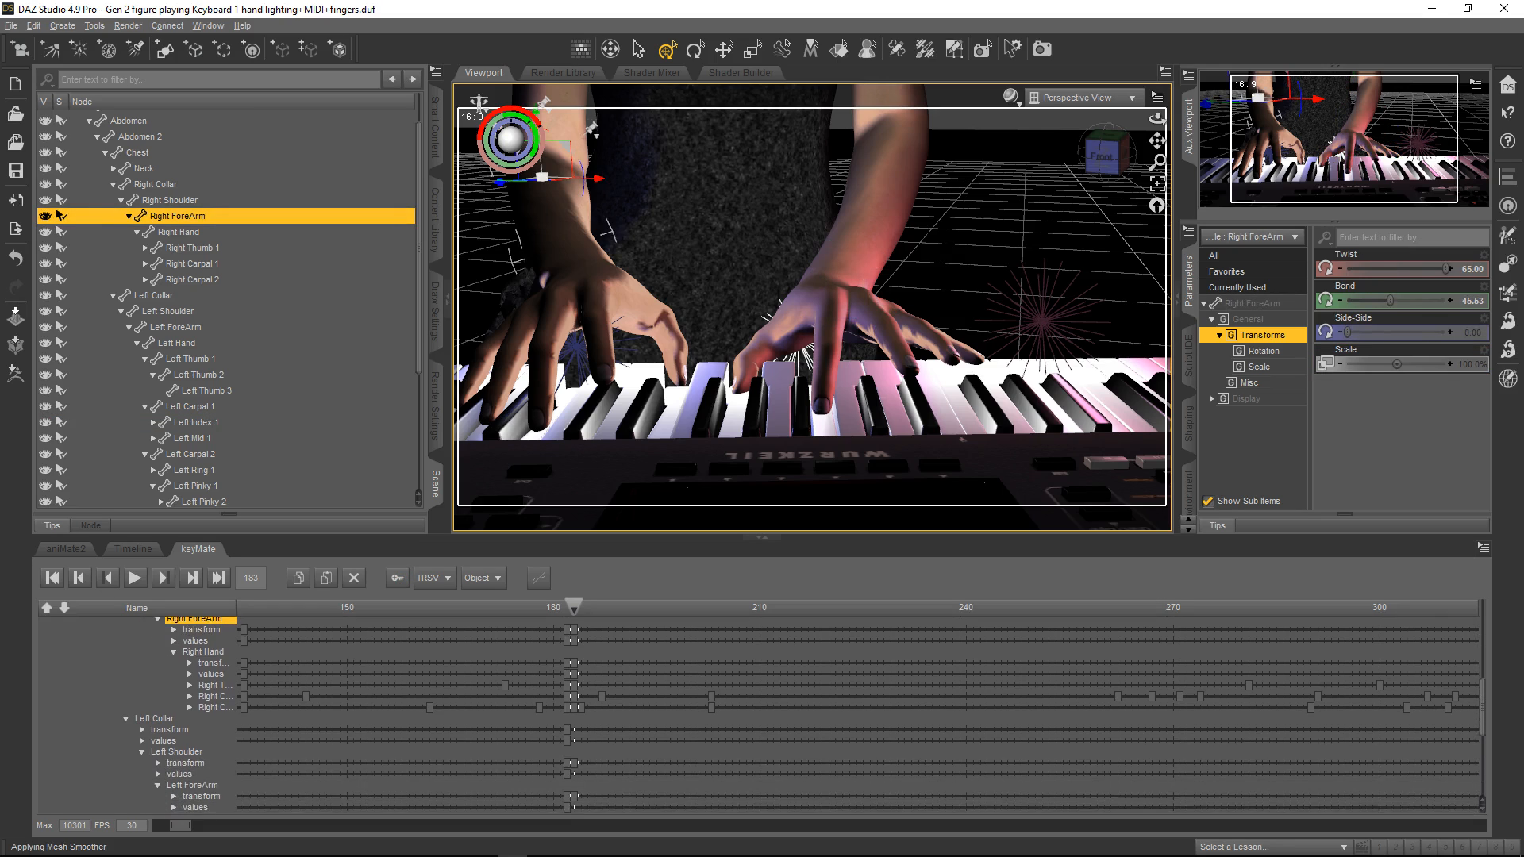
Add keyframes at frame 183 for the Right Collar and the Left Collar.
{"action": "scroll", "coordinate": [810, 714], "scroll_direction": "up", "scroll_amount": 5}
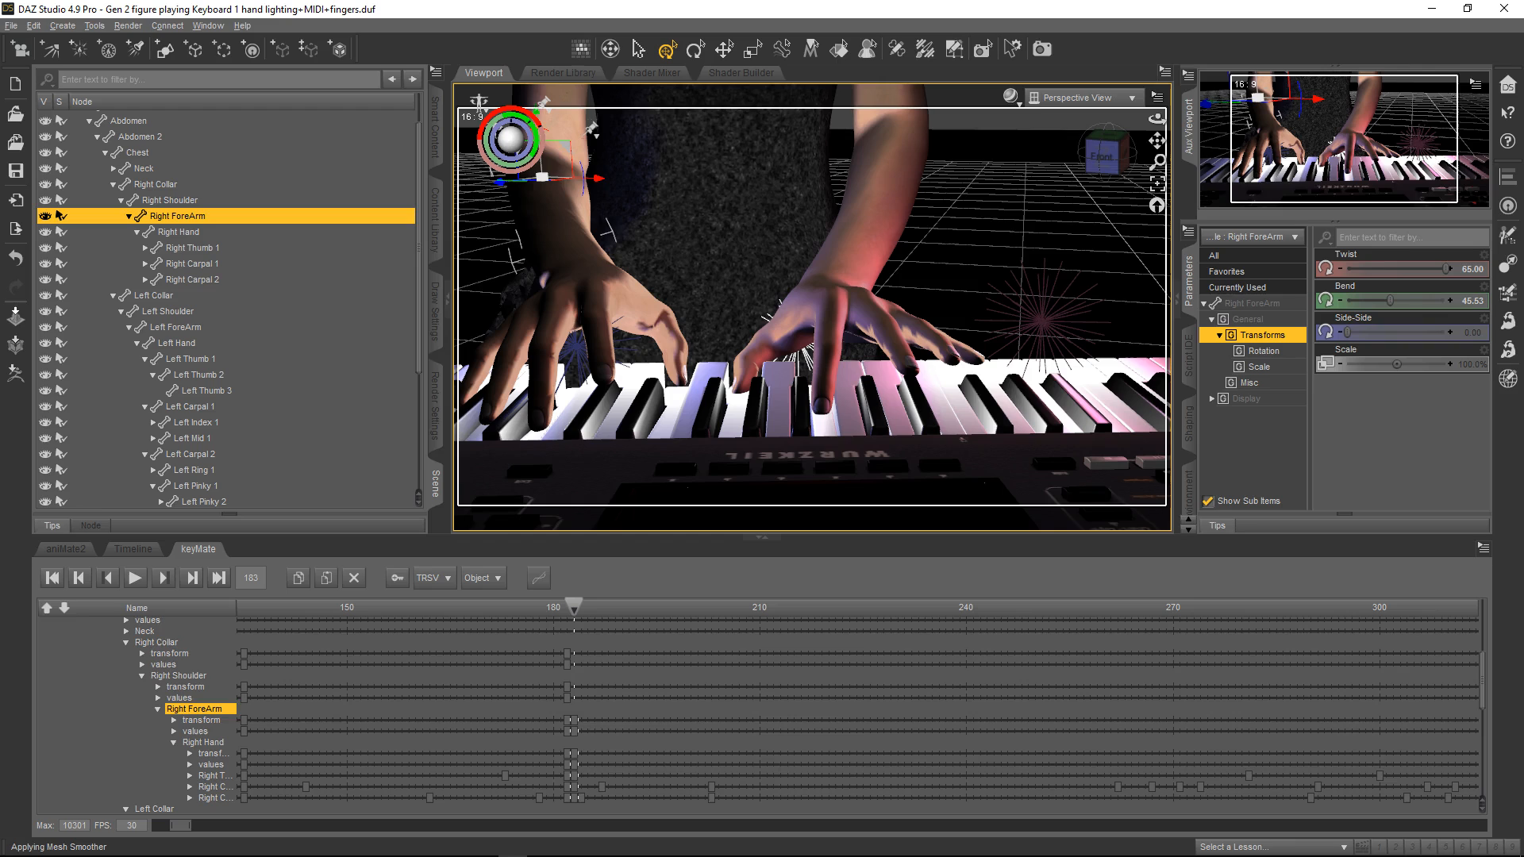
{"action": "left_click", "coordinate": [157, 642]}
{"action": "scroll", "coordinate": [158, 714], "scroll_direction": "down", "scroll_amount": 2}
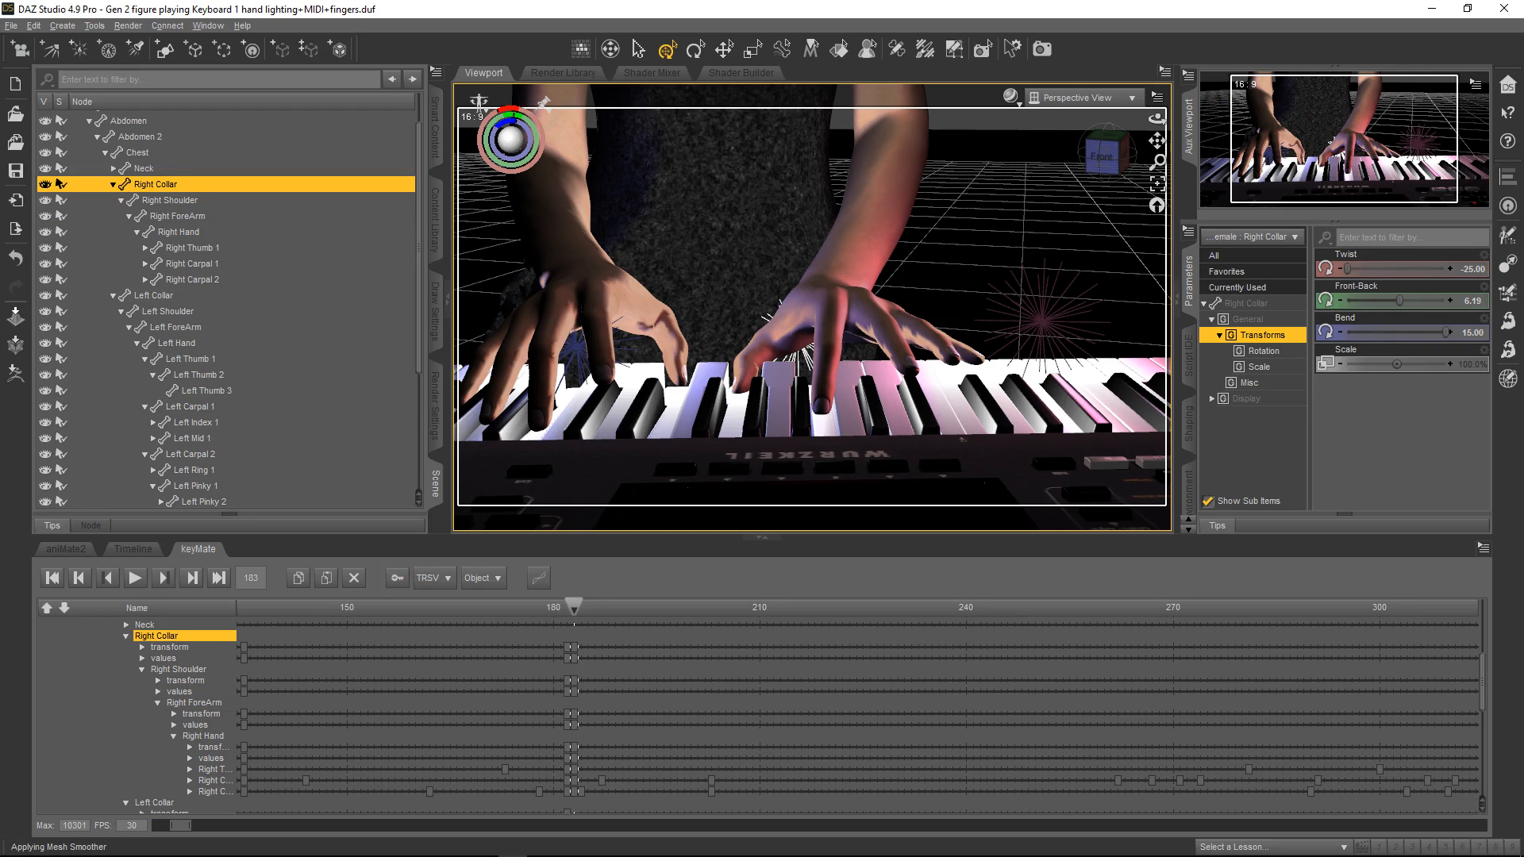
{"action": "left_click", "coordinate": [154, 747]}
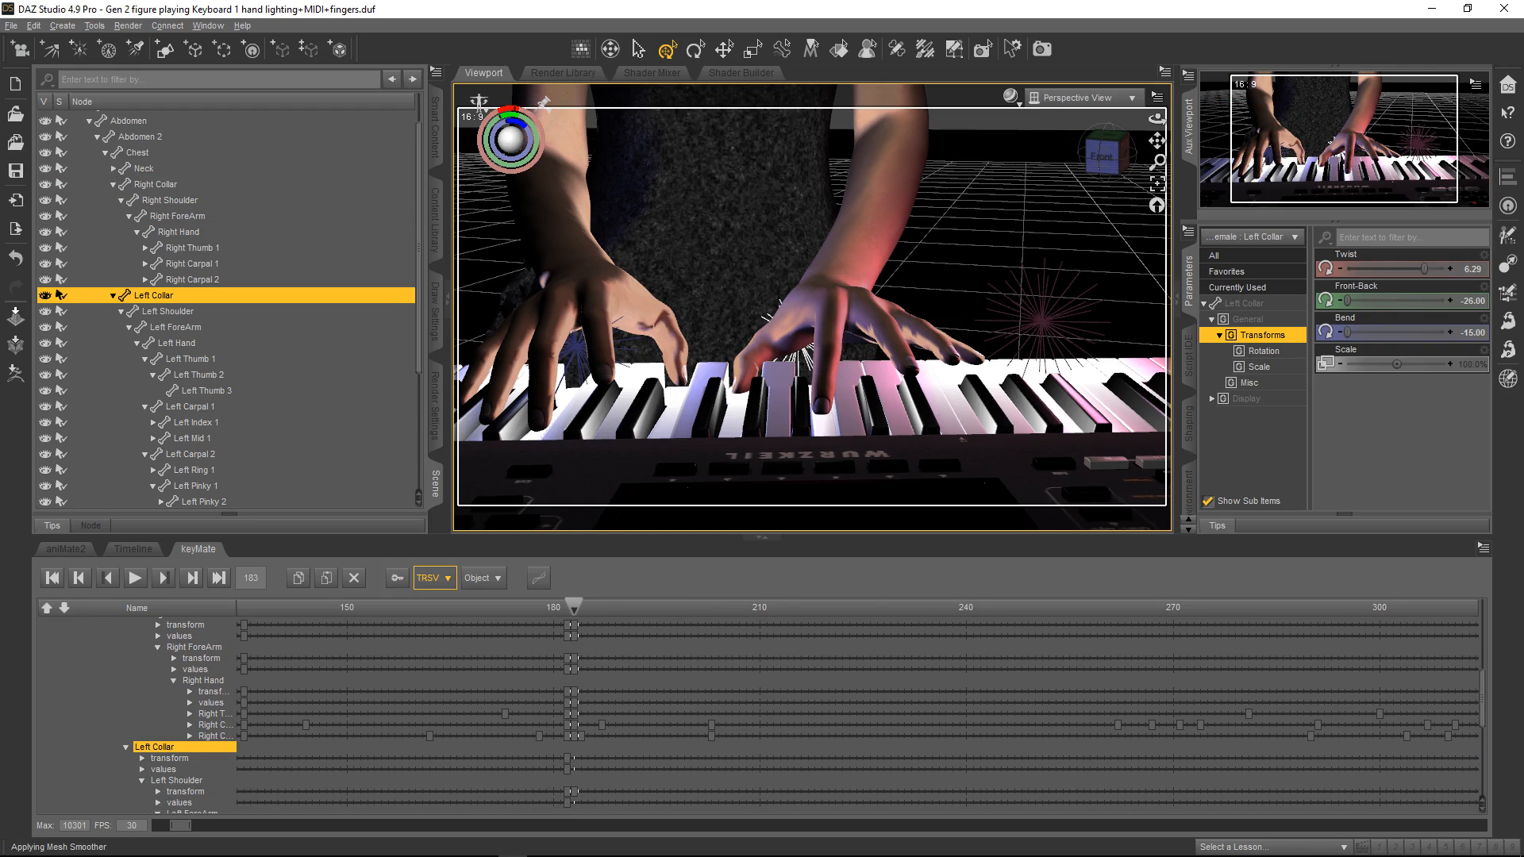
{"action": "left_click", "coordinate": [397, 578]}
{"action": "scroll", "coordinate": [159, 714], "scroll_direction": "up", "scroll_amount": 2}
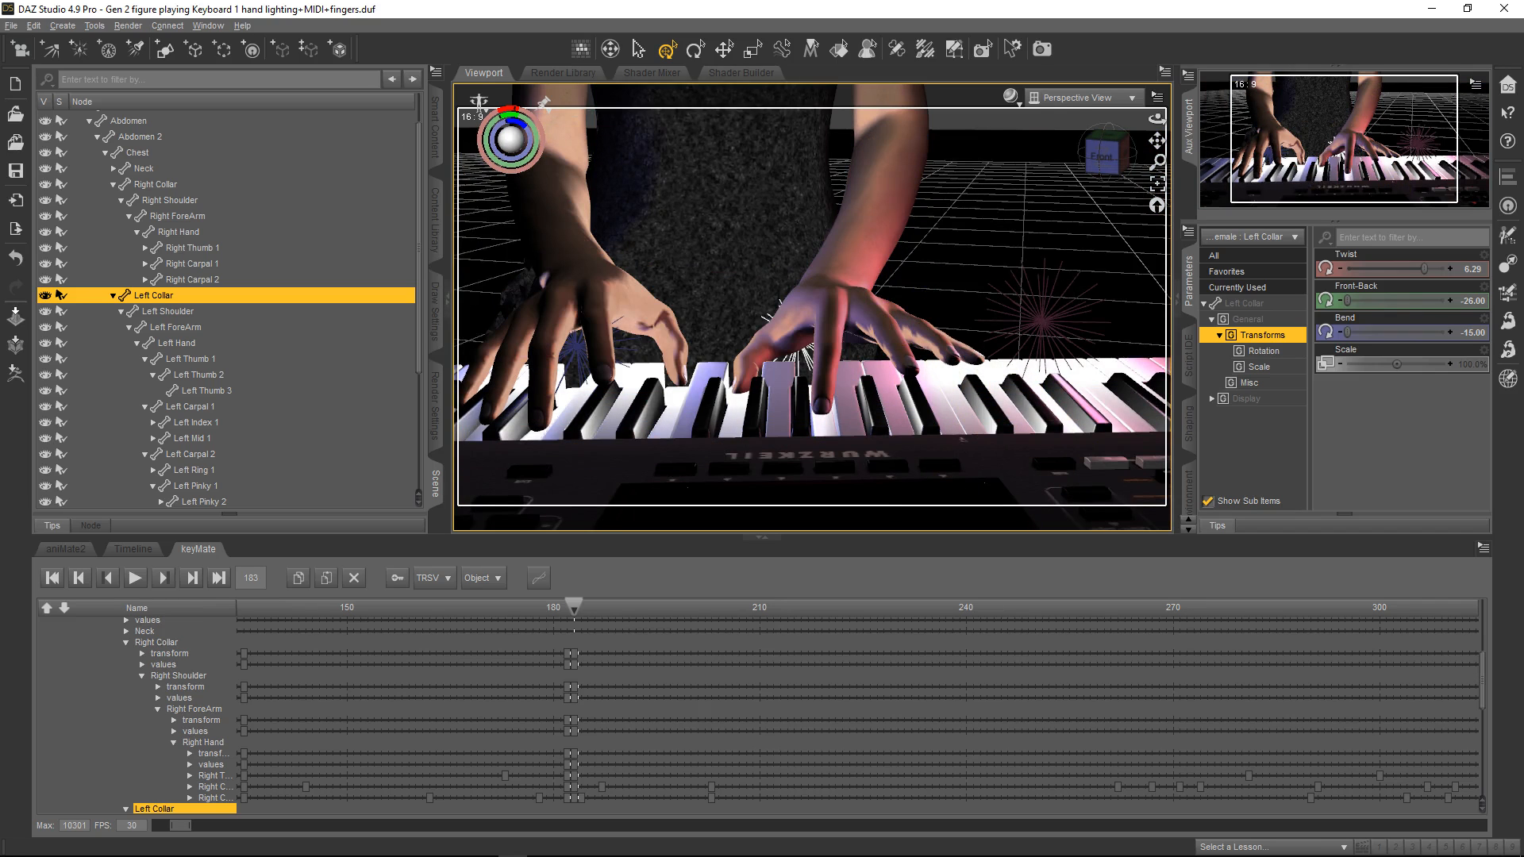
Compare the hand poses at frames 182 and 183 by stepping back and forth between them.
{"action": "key", "text": "Left"}
{"action": "key", "text": "Right"}
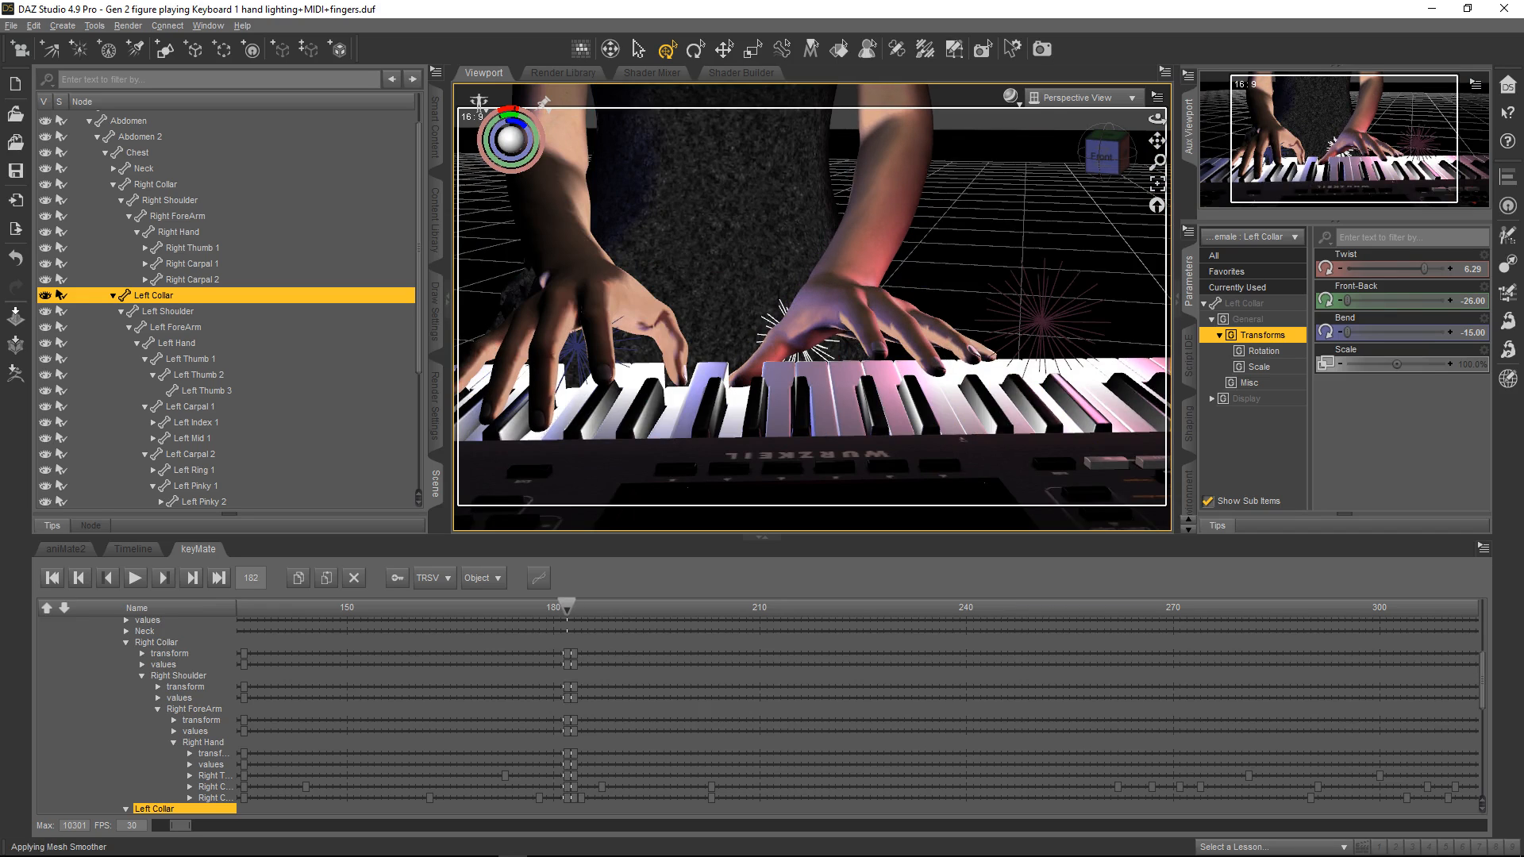
{"action": "key", "text": "Left"}
{"action": "key", "text": "Right"}
{"action": "mouse_move", "coordinate": [1482, 680]}
{"action": "left_mouse_down"}
{"action": "mouse_move", "coordinate": [1481, 699]}
{"action": "mouse_move", "coordinate": [1482, 671]}
{"action": "left_mouse_up"}
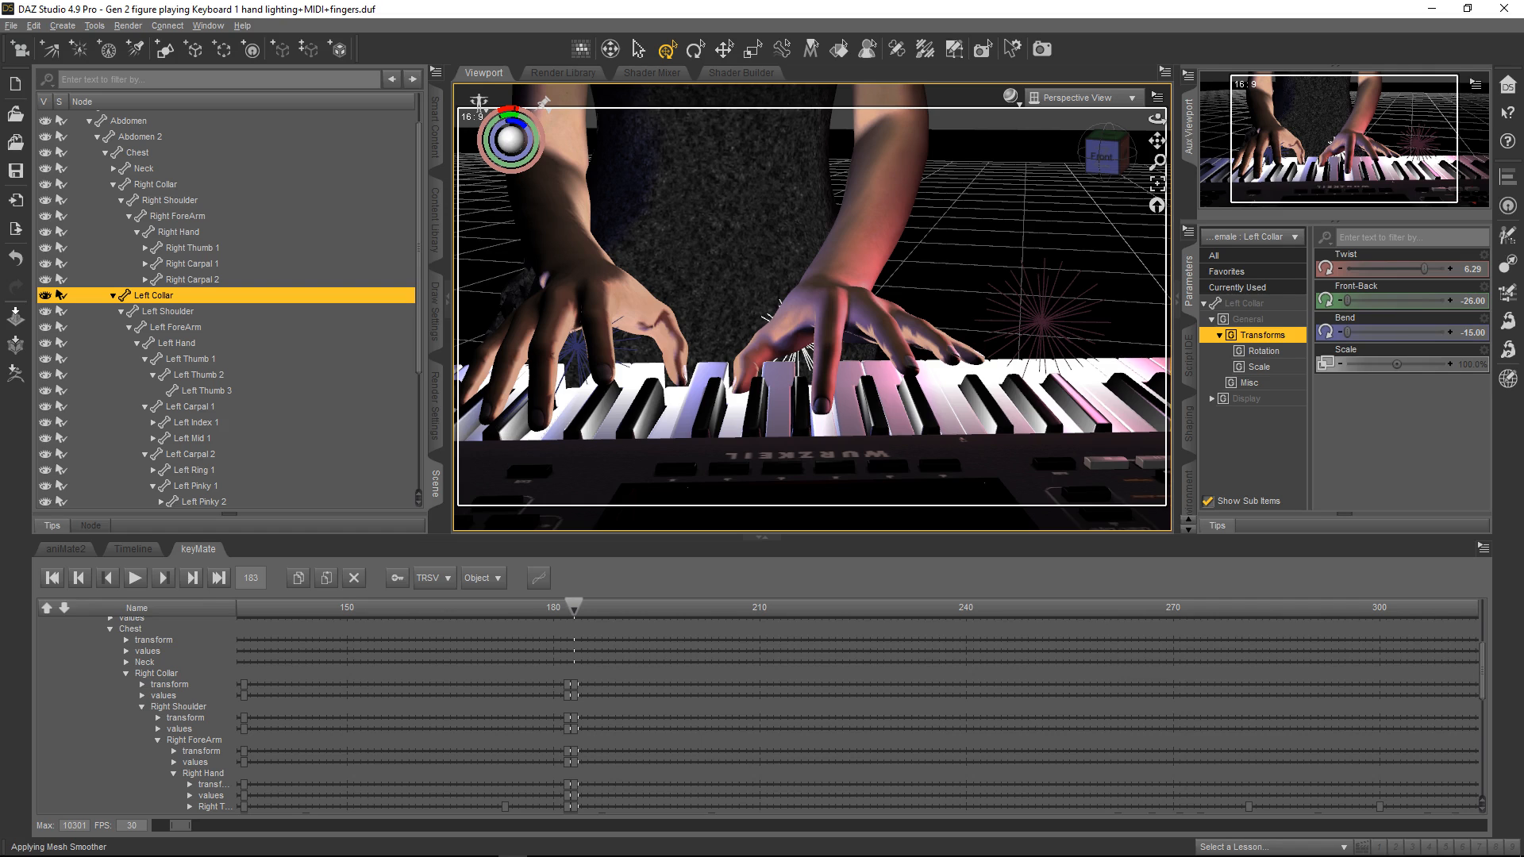
At frame 203, expand the "midi - Just need your Love.MID" track and examine its channel keyframes against the left hand's.
{"action": "left_click_drag", "start_coordinate": [1481, 670], "coordinate": [1482, 764]}
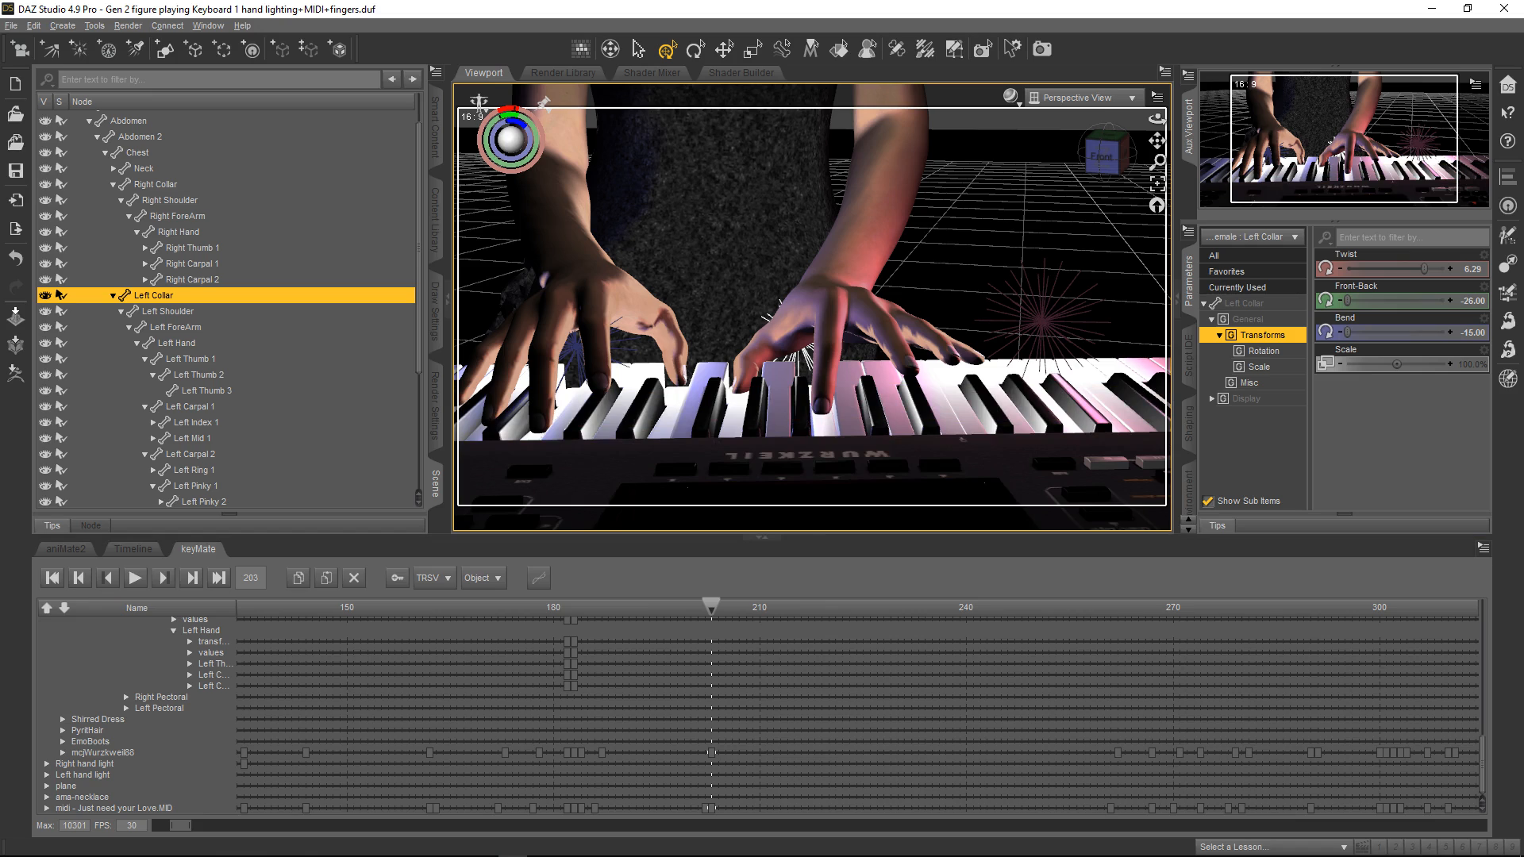
{"action": "left_click", "coordinate": [47, 808]}
{"action": "scroll", "coordinate": [47, 808], "scroll_direction": "down", "scroll_amount": 4}
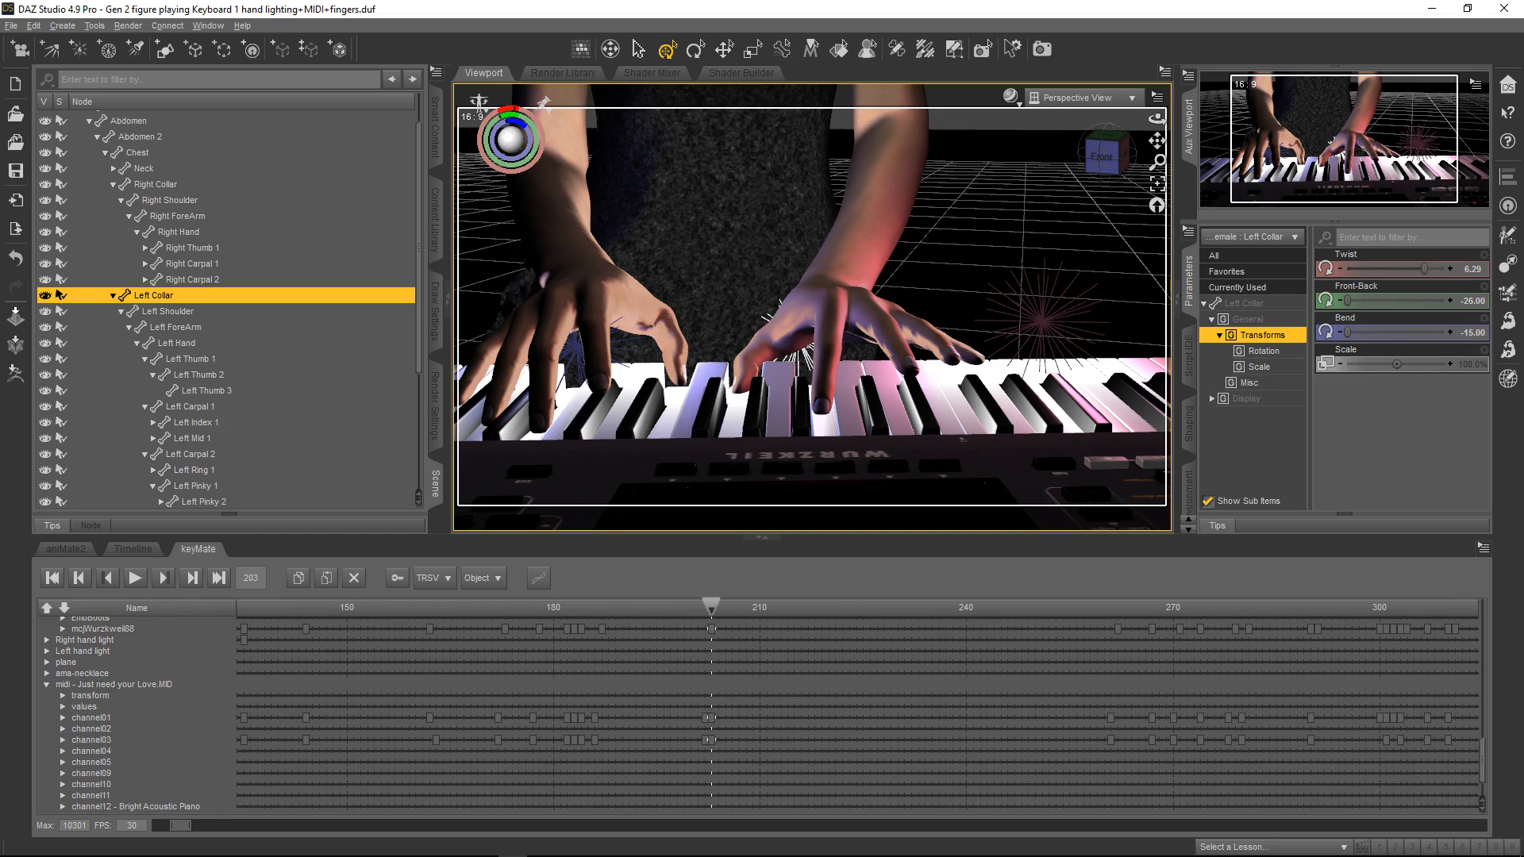
{"action": "scroll", "coordinate": [764, 714], "scroll_direction": "up", "scroll_amount": 3}
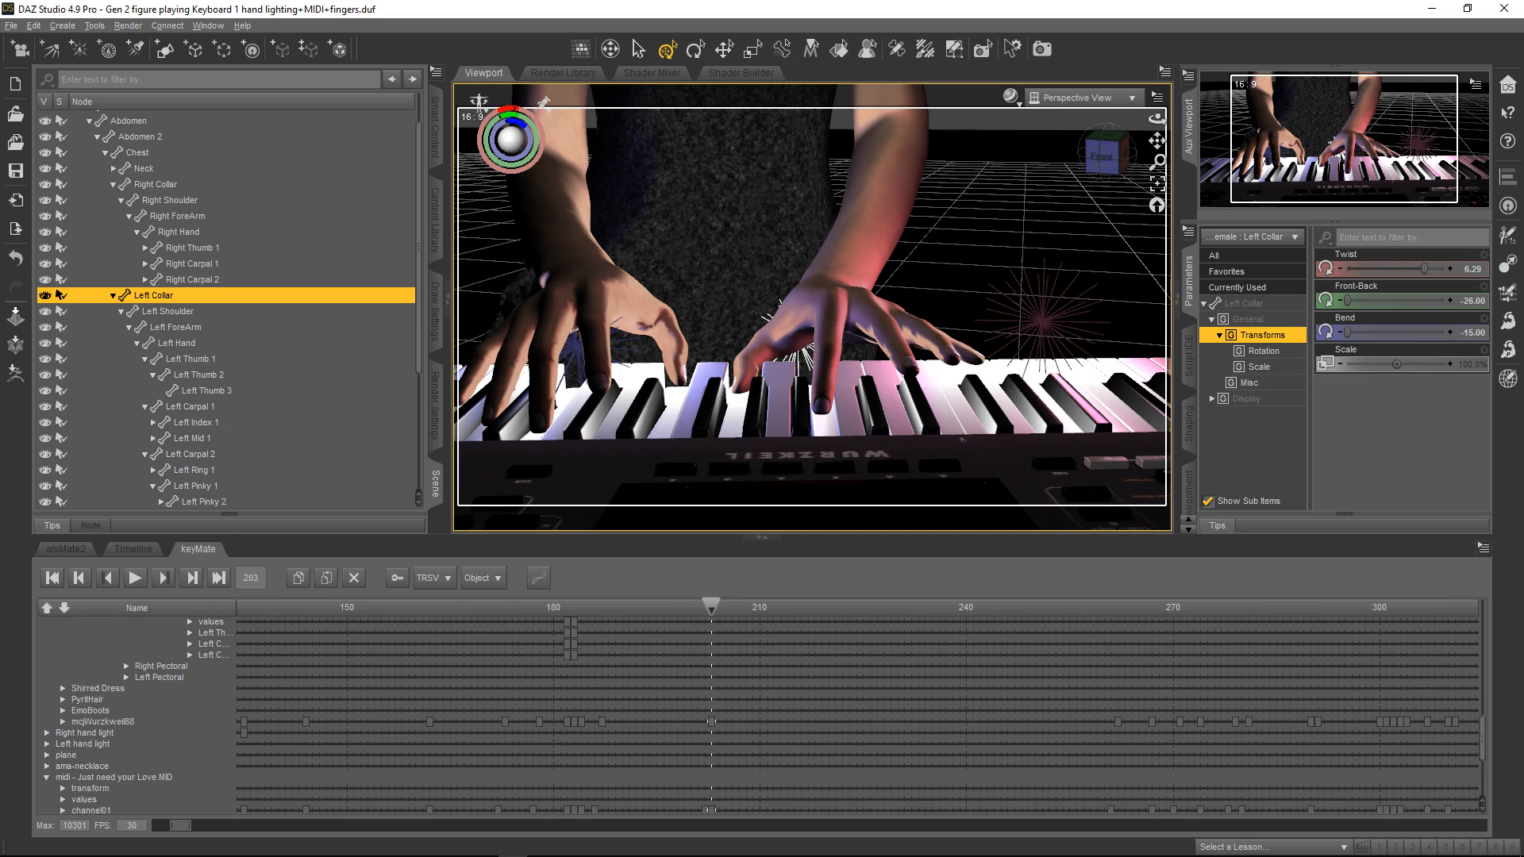
{"action": "scroll", "coordinate": [764, 714], "scroll_direction": "up", "scroll_amount": 3}
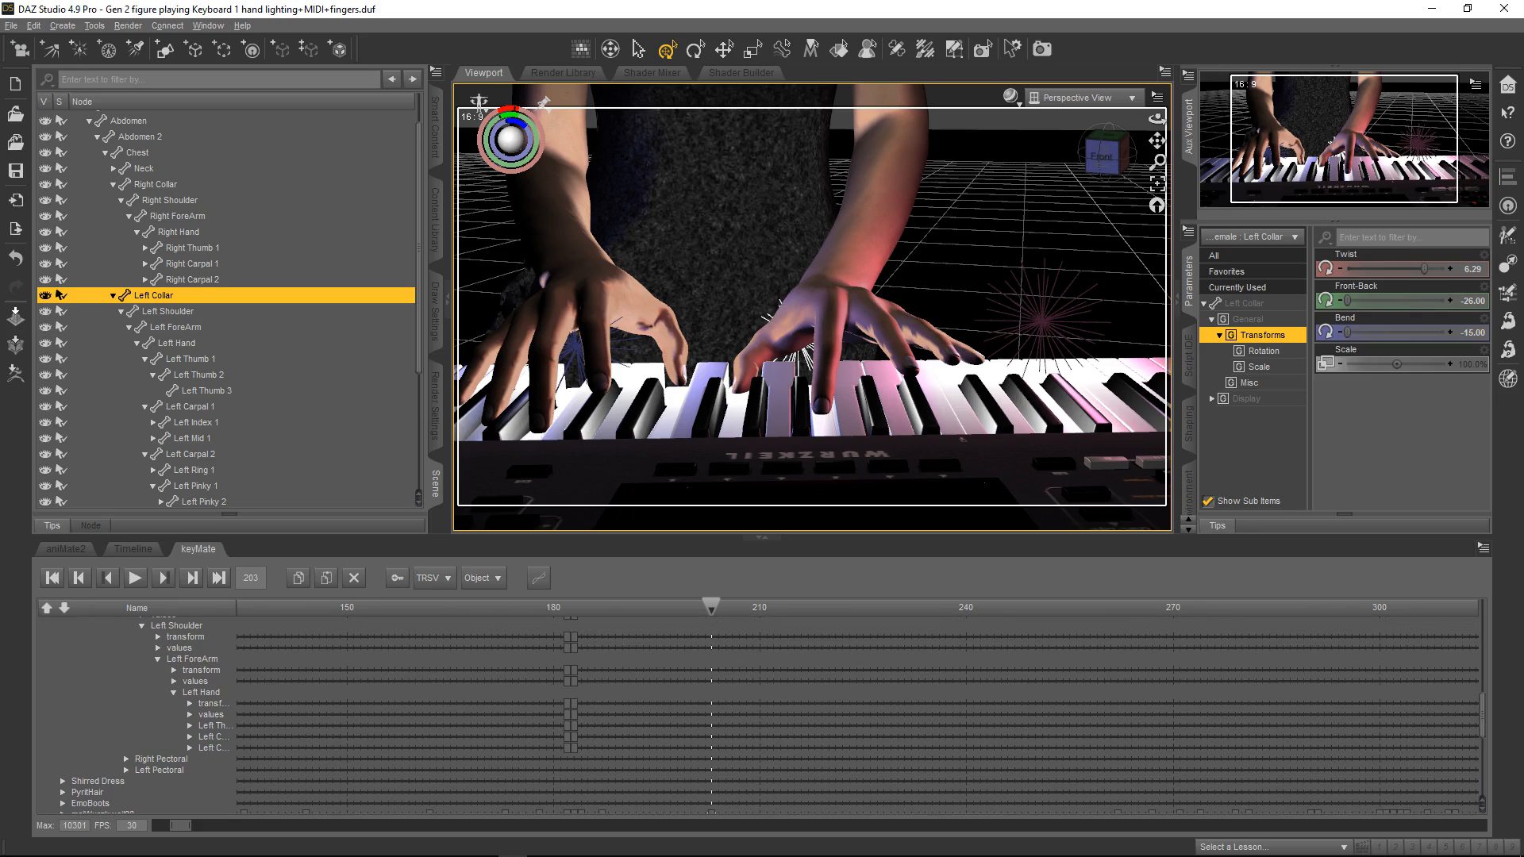
{"action": "scroll", "coordinate": [765, 714], "scroll_direction": "down", "scroll_amount": 1}
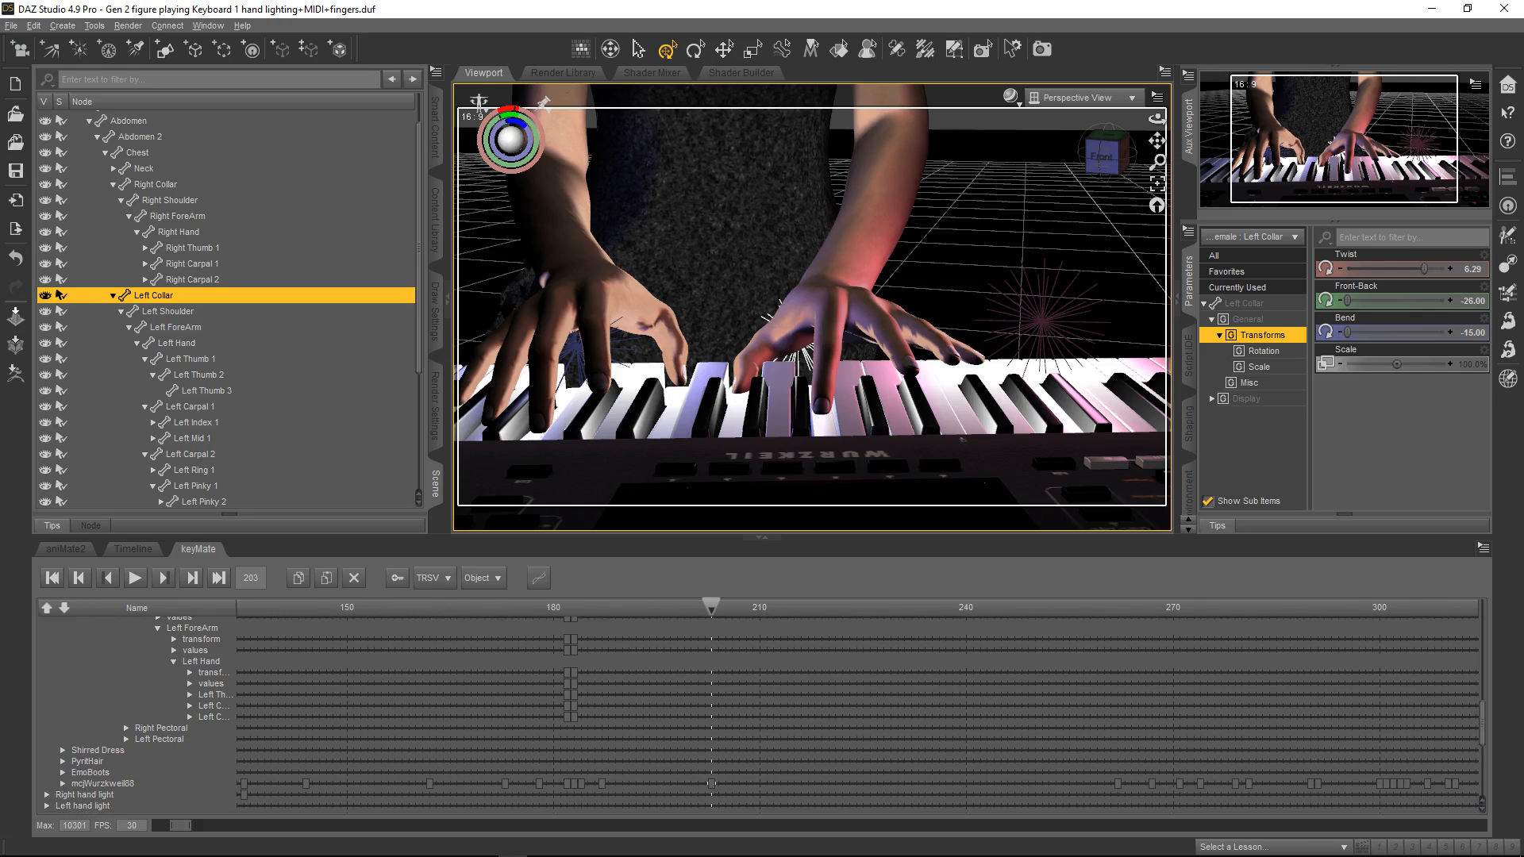
At frame 279, set the Left Thumb 1 bone's Up-Down rotation to -12.06 and the Left Index 1 bone's Bend to -28.63.
{"action": "left_click_drag", "start_coordinate": [180, 826], "coordinate": [188, 825]}
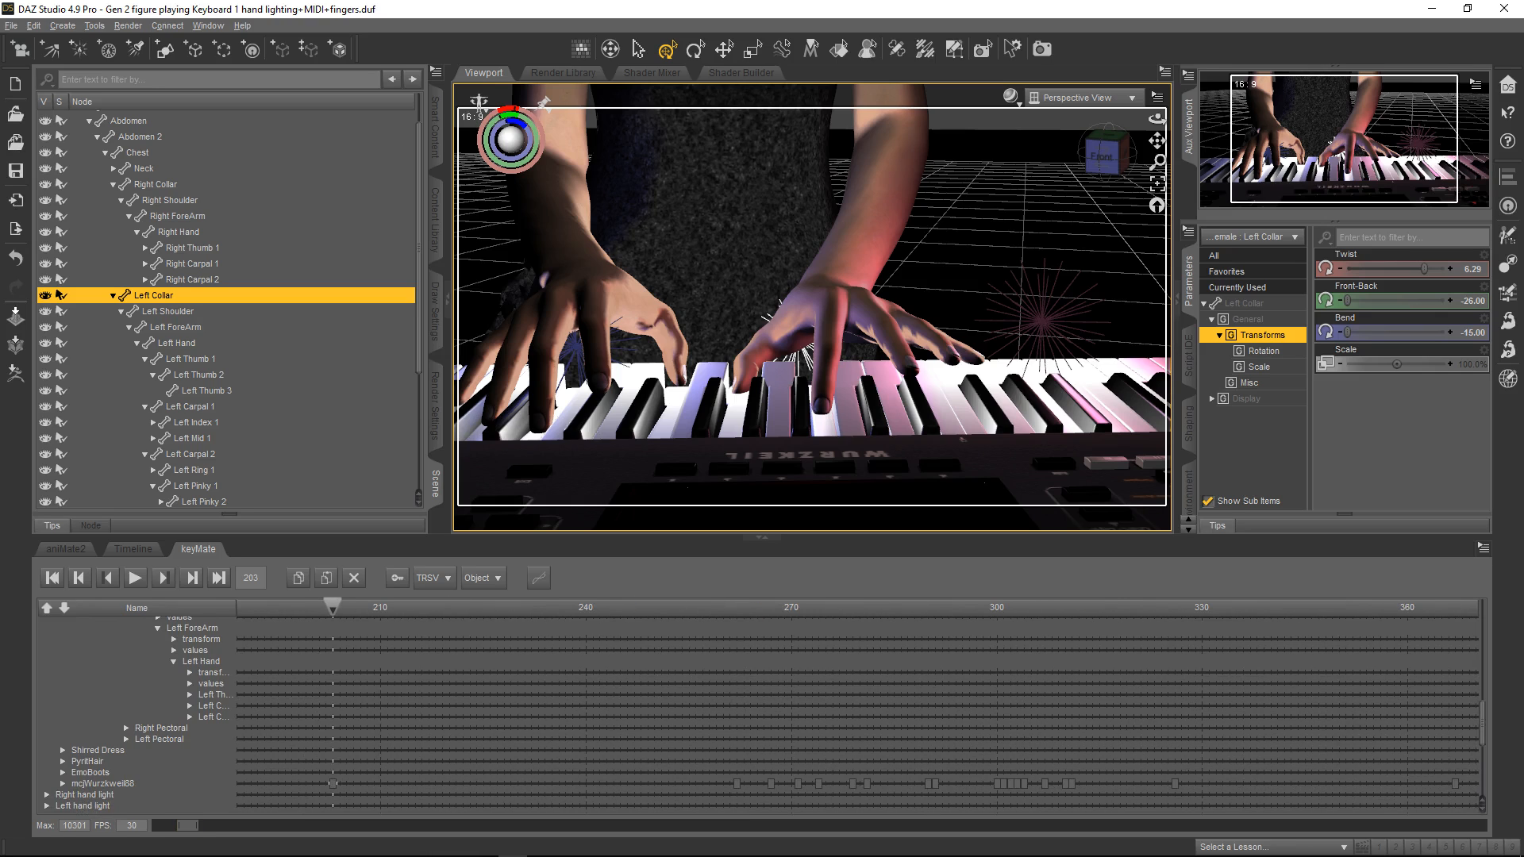
{"action": "left_click_drag", "start_coordinate": [339, 608], "coordinate": [736, 608]}
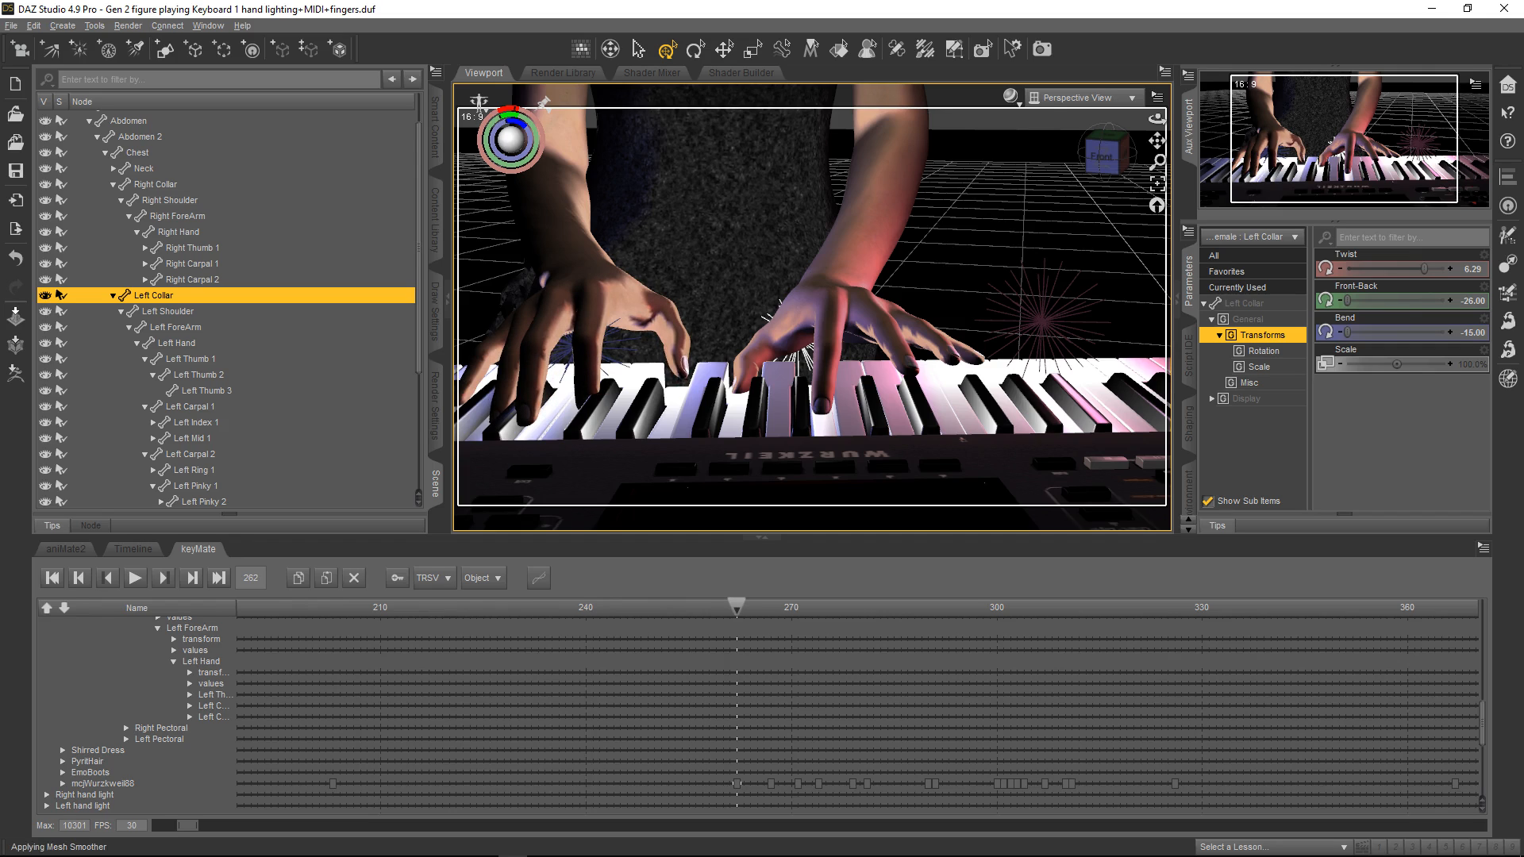
{"action": "left_click_drag", "start_coordinate": [749, 608], "coordinate": [852, 608]}
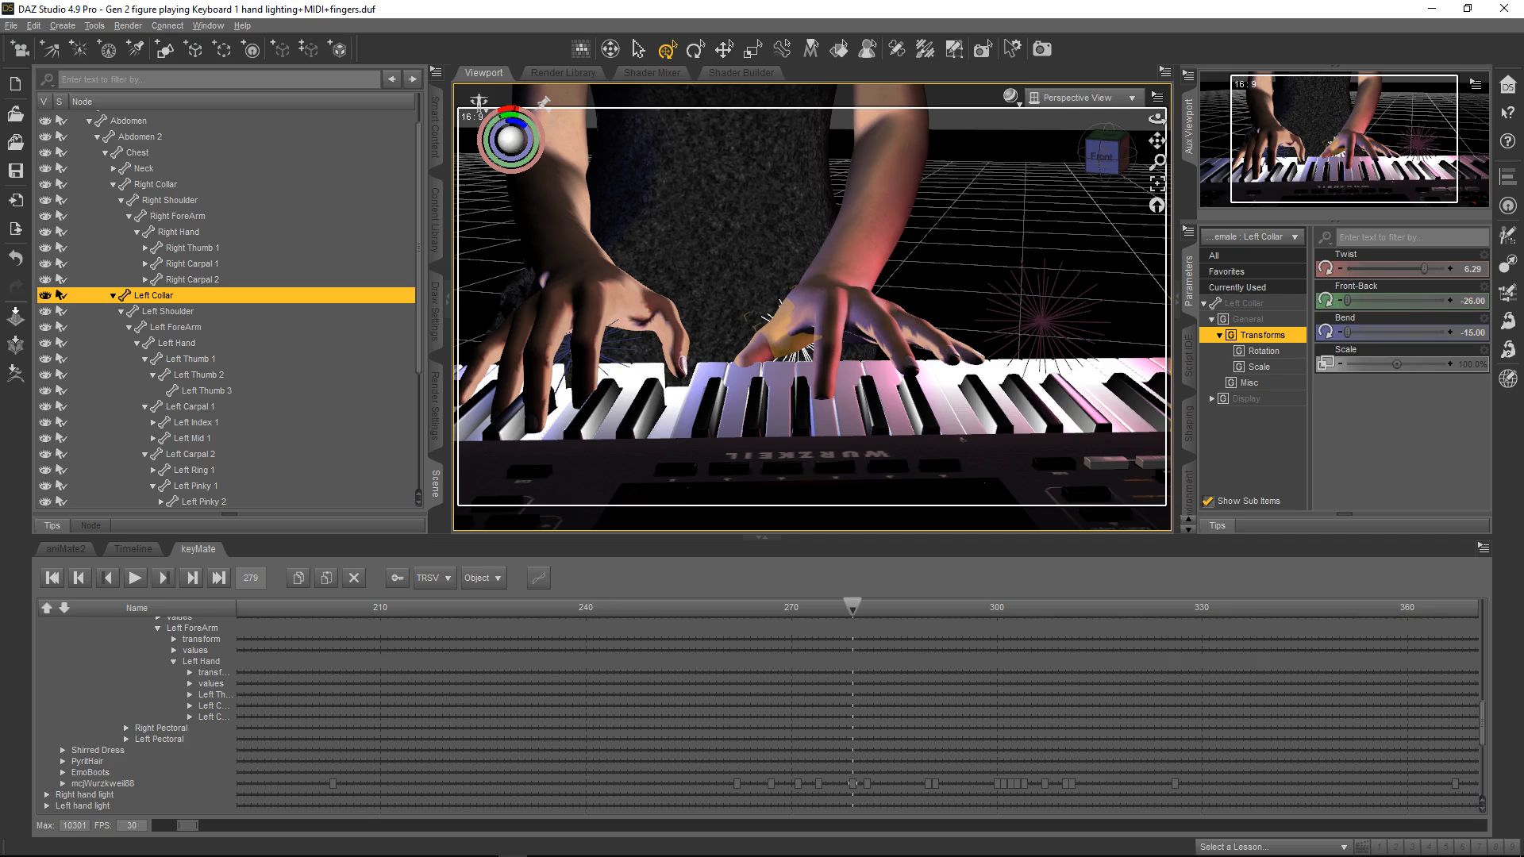
{"action": "left_click", "coordinate": [785, 325]}
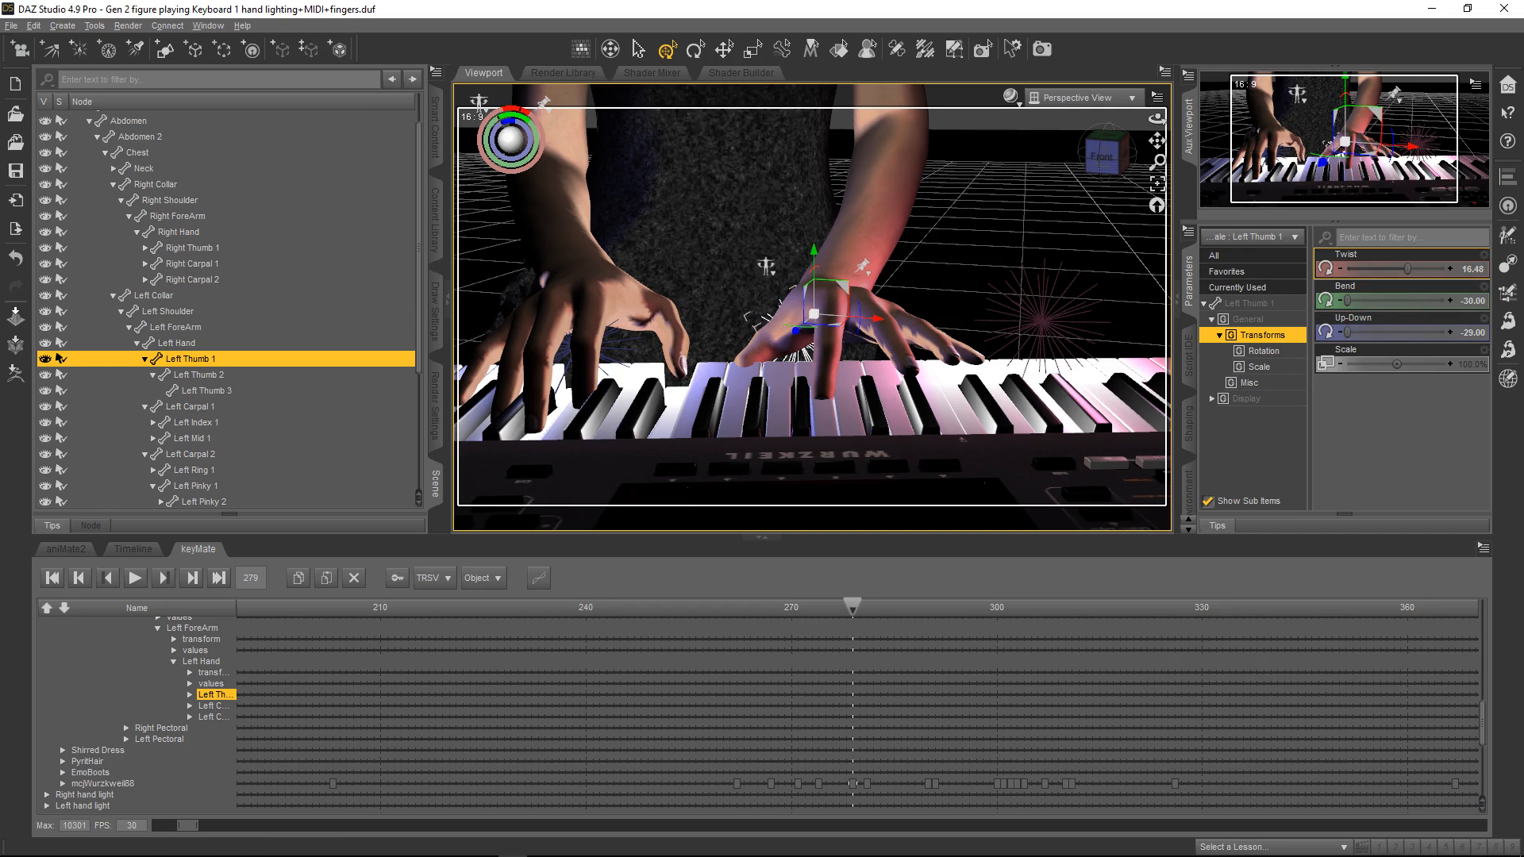
{"action": "left_click_drag", "start_coordinate": [1347, 332], "coordinate": [1387, 331]}
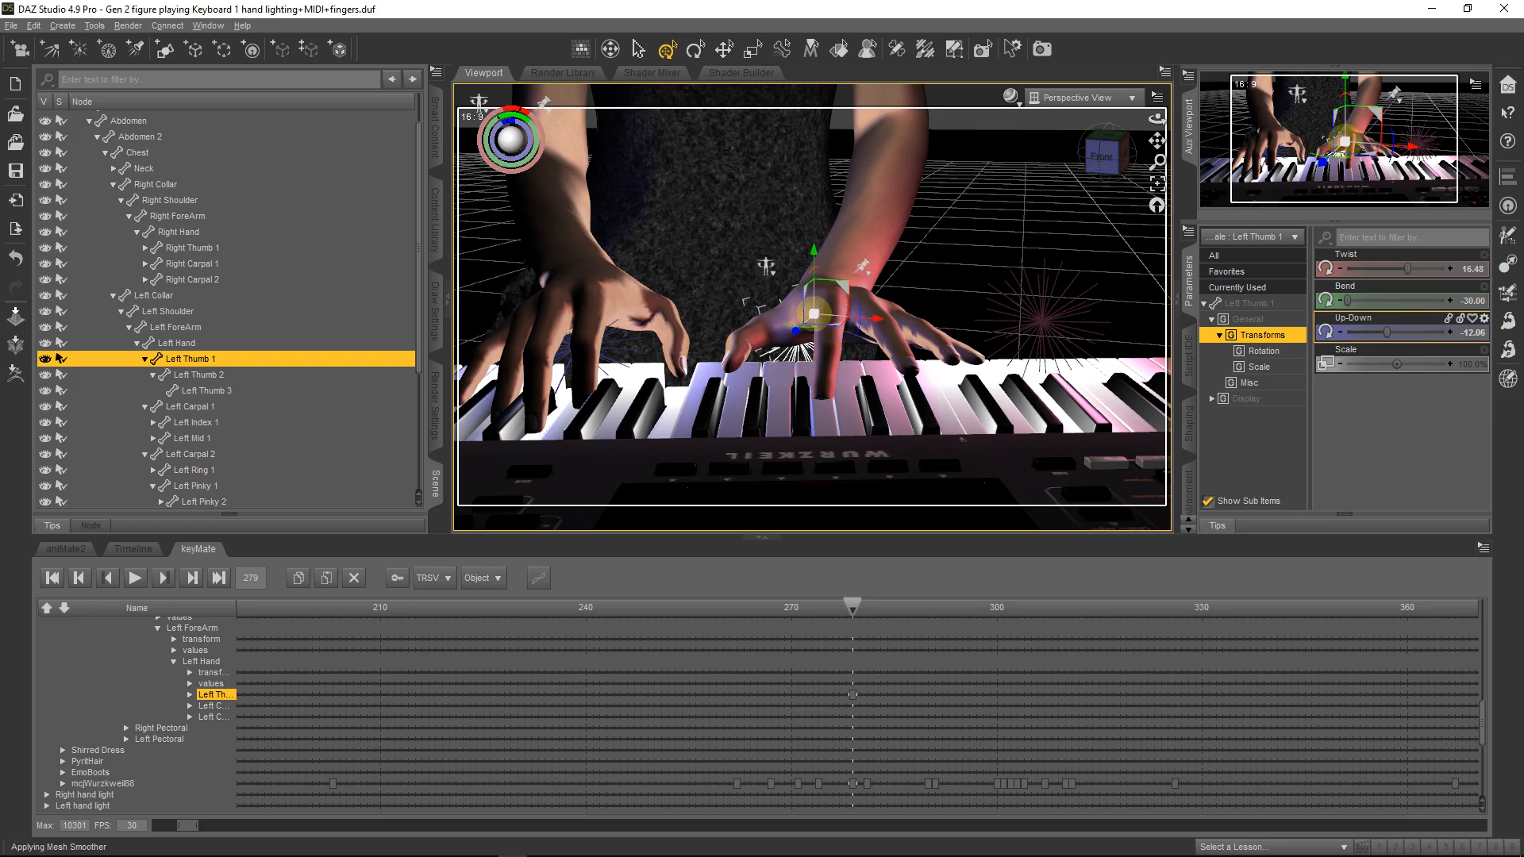
{"action": "left_click", "coordinate": [829, 334]}
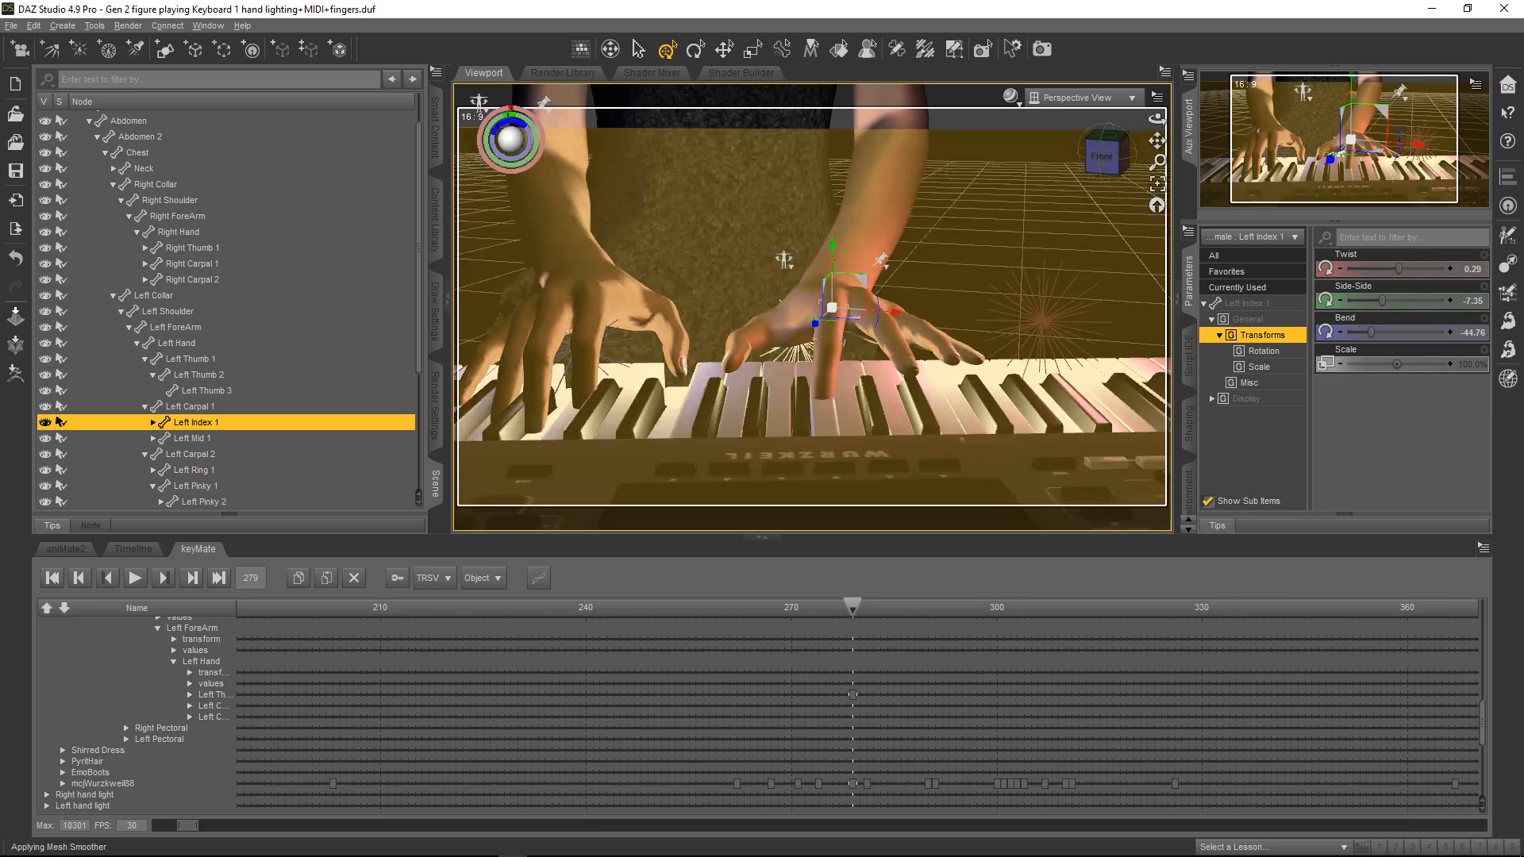
{"action": "left_click_drag", "start_coordinate": [1370, 332], "coordinate": [1383, 331]}
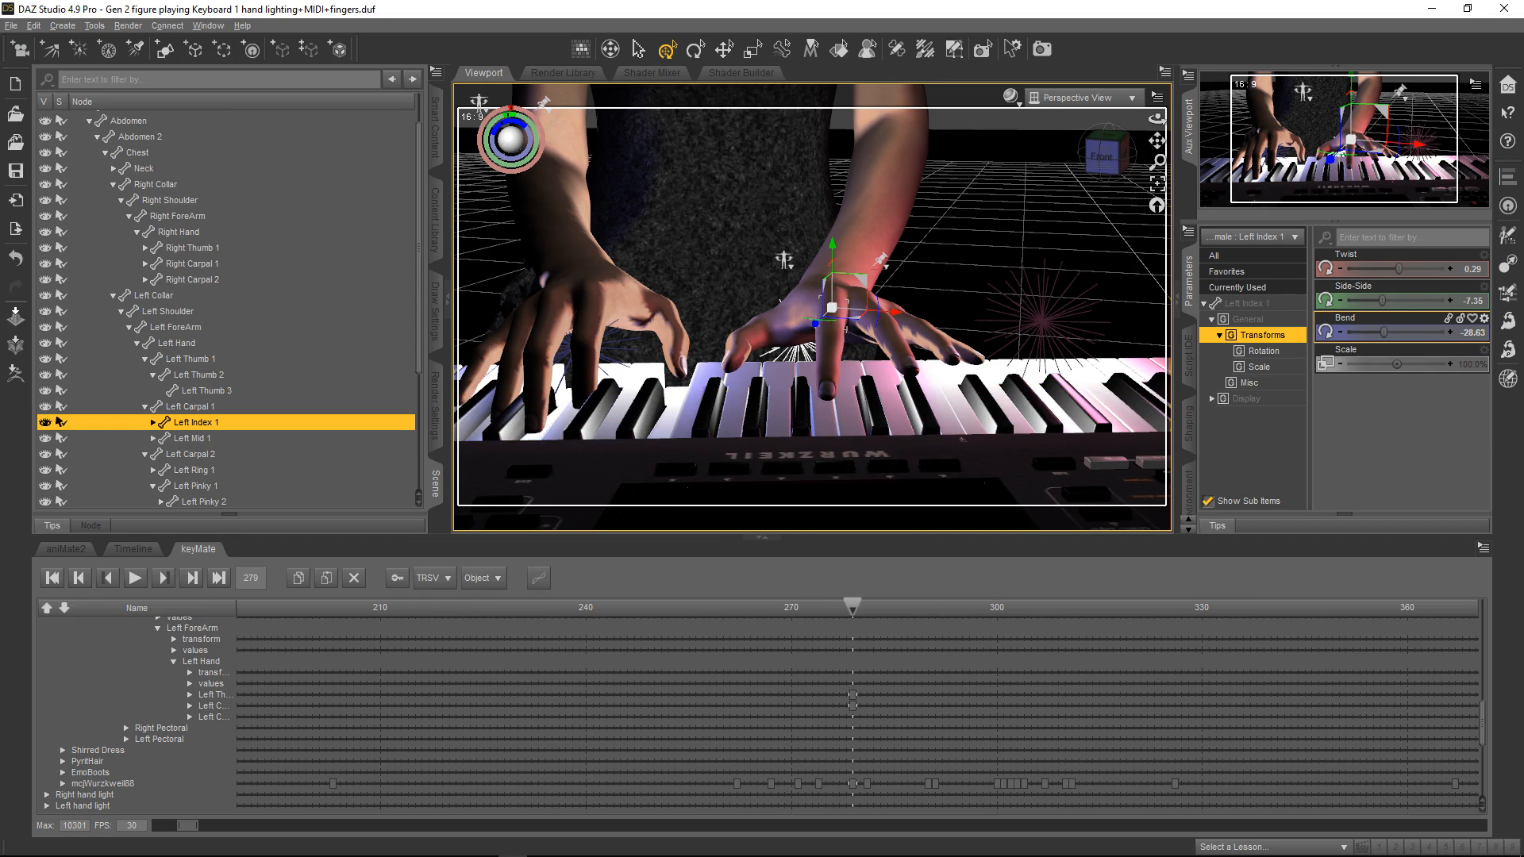
At frame 301, set the Left Ring 1 bone's Side-Side rotation to 1.94 and its Bend to -11.49.
{"action": "left_click_drag", "start_coordinate": [853, 607], "coordinate": [1003, 607]}
{"action": "left_click_drag", "start_coordinate": [1157, 141], "coordinate": [1030, 165]}
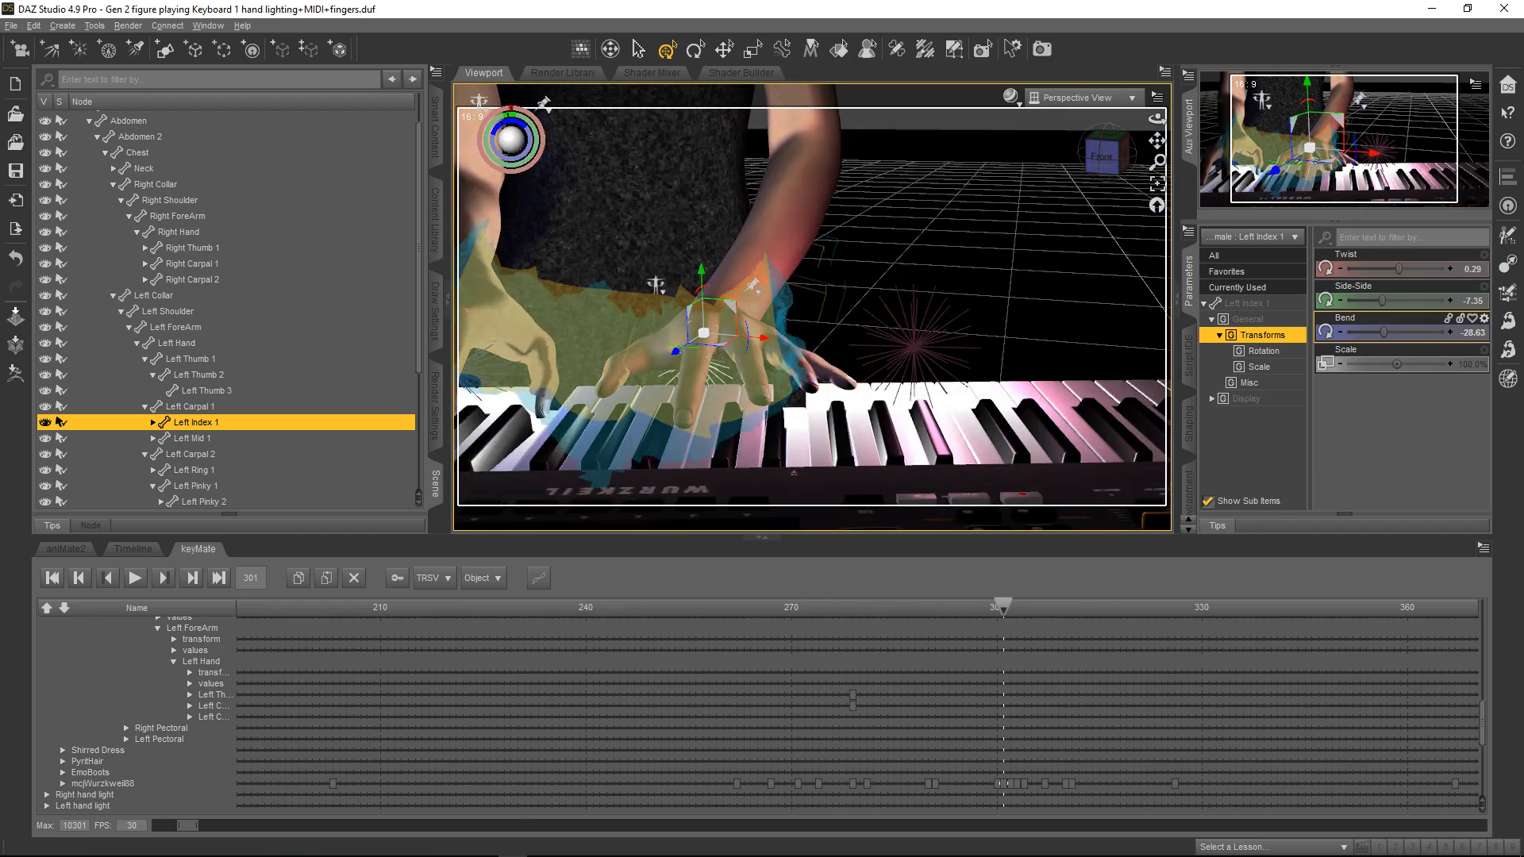
{"action": "left_click", "coordinate": [778, 349]}
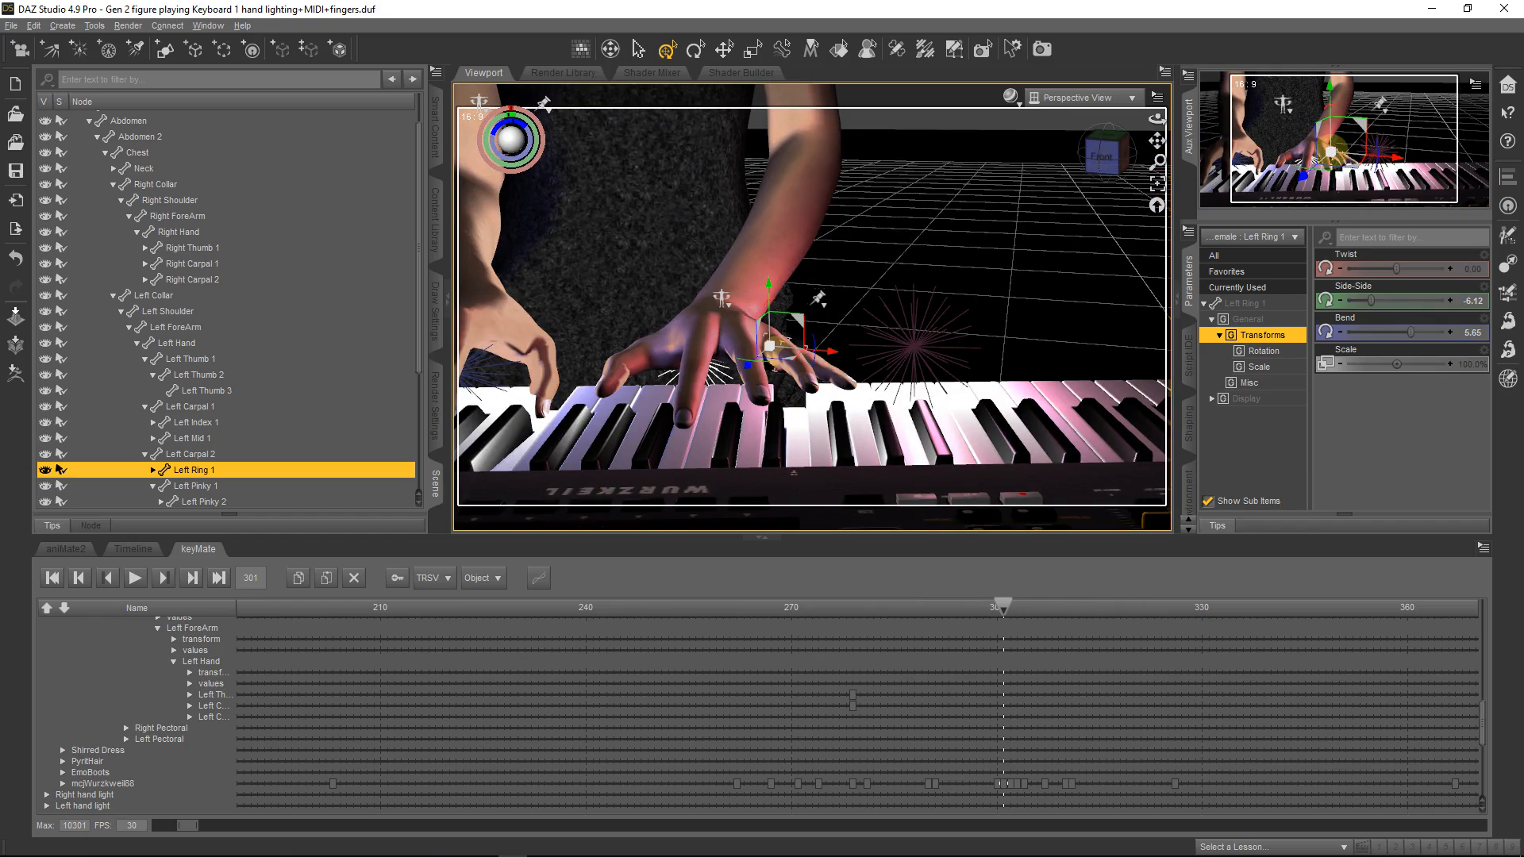
{"action": "left_click_drag", "start_coordinate": [1410, 331], "coordinate": [1392, 331]}
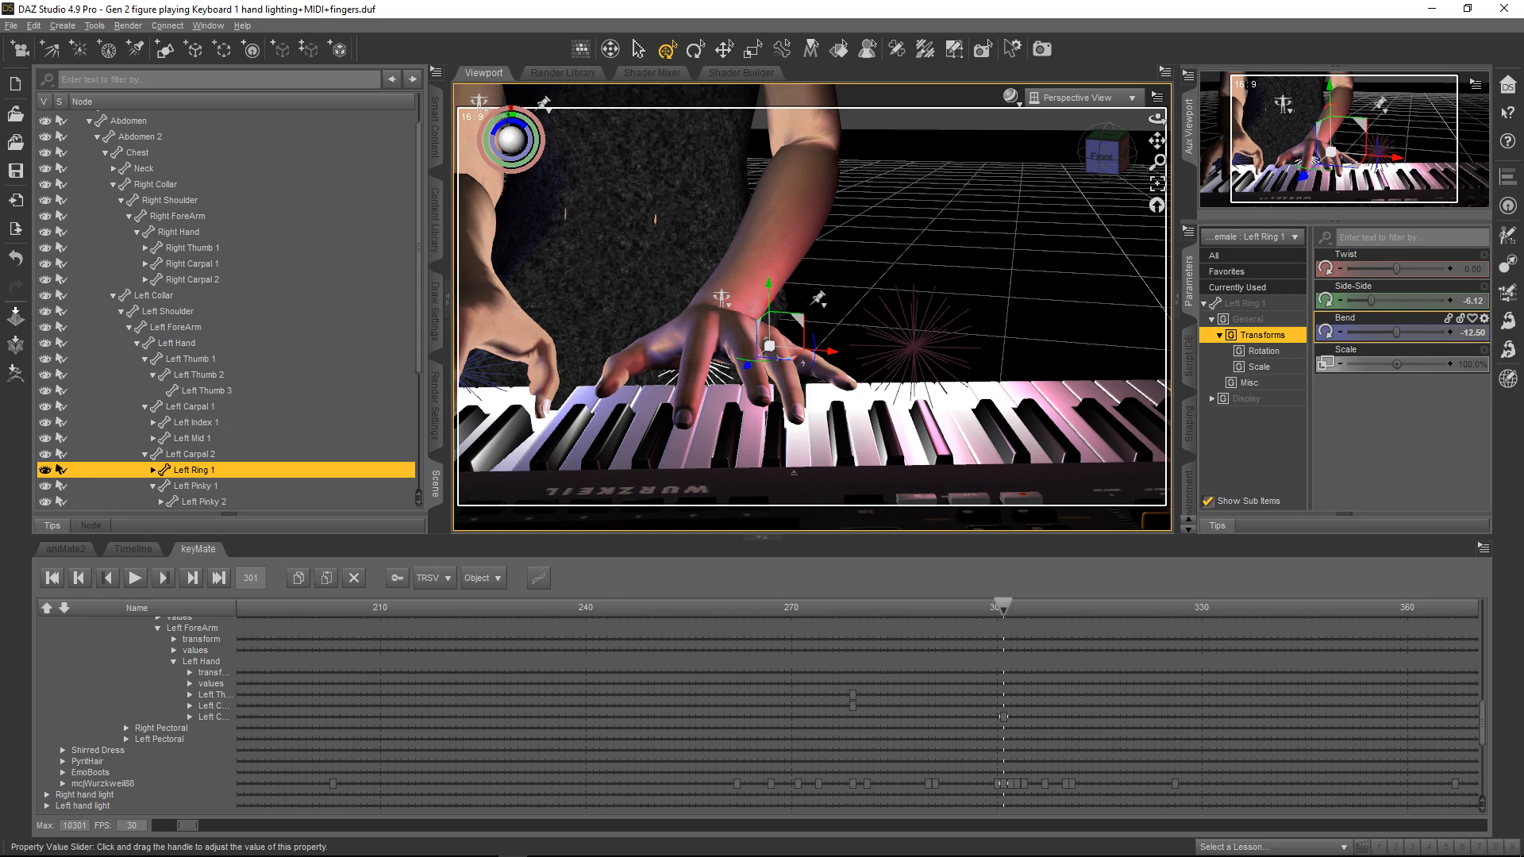
{"action": "left_click_drag", "start_coordinate": [1371, 300], "coordinate": [1402, 300]}
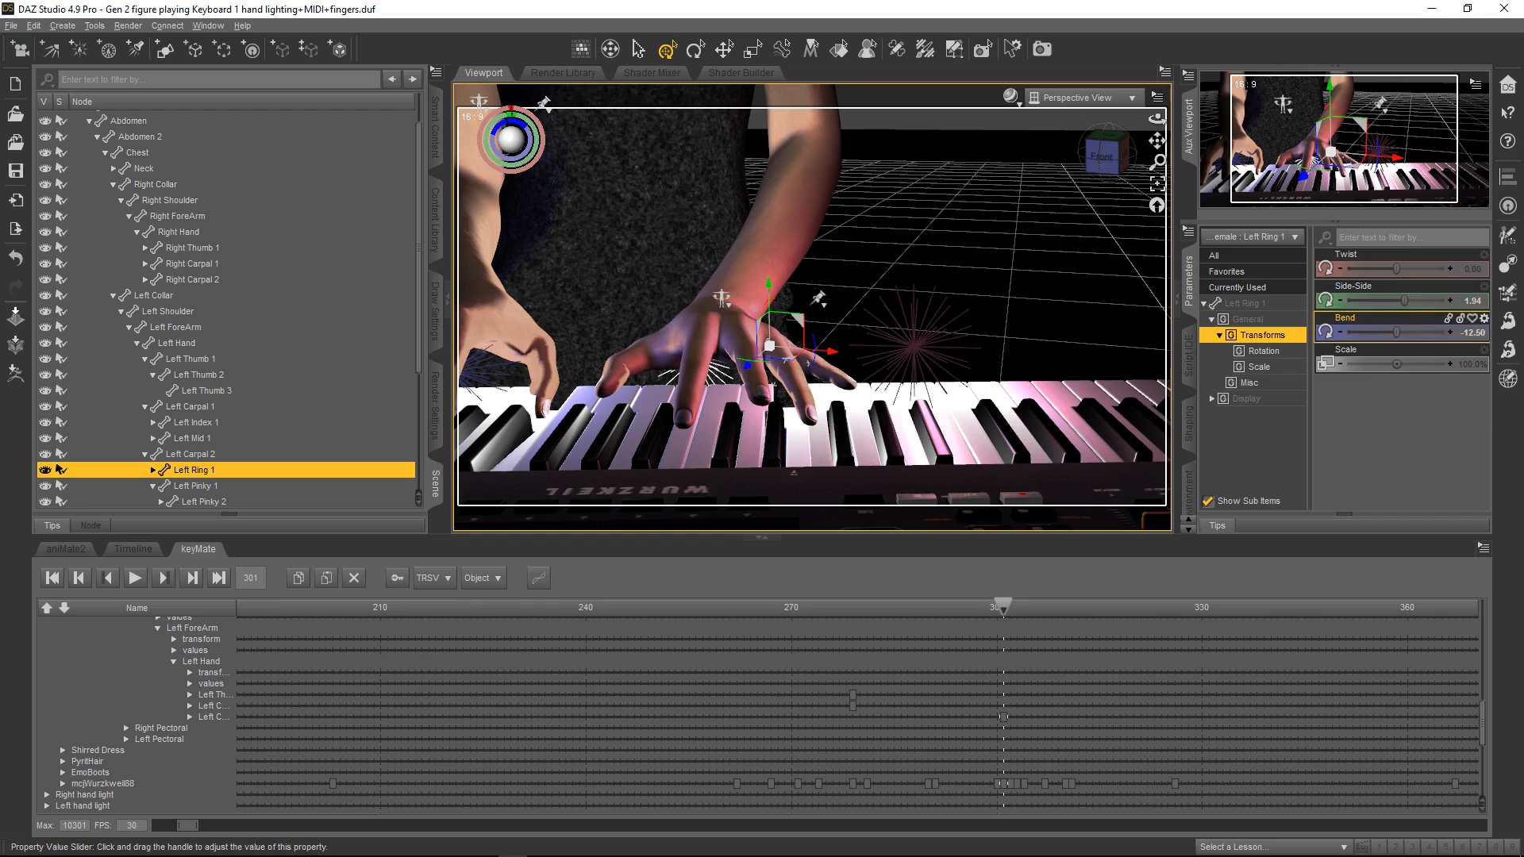
{"action": "left_click_drag", "start_coordinate": [1396, 332], "coordinate": [1401, 331]}
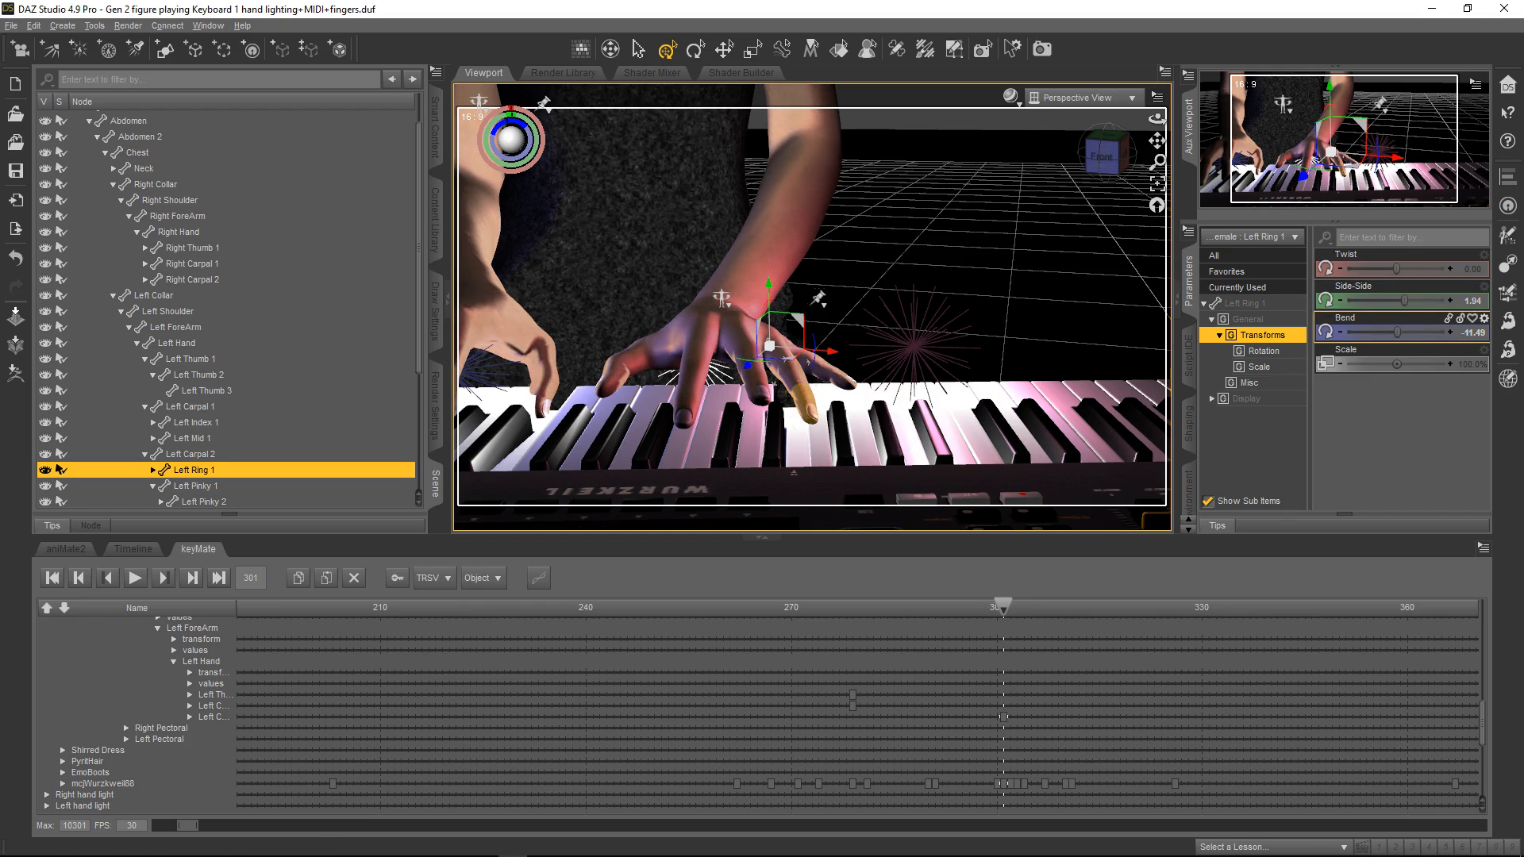
Set the Left Ring 2 bone's Bend to -14.66 and the Left Ring 1 bone's Bend to -16.53.
{"action": "left_click", "coordinate": [808, 408]}
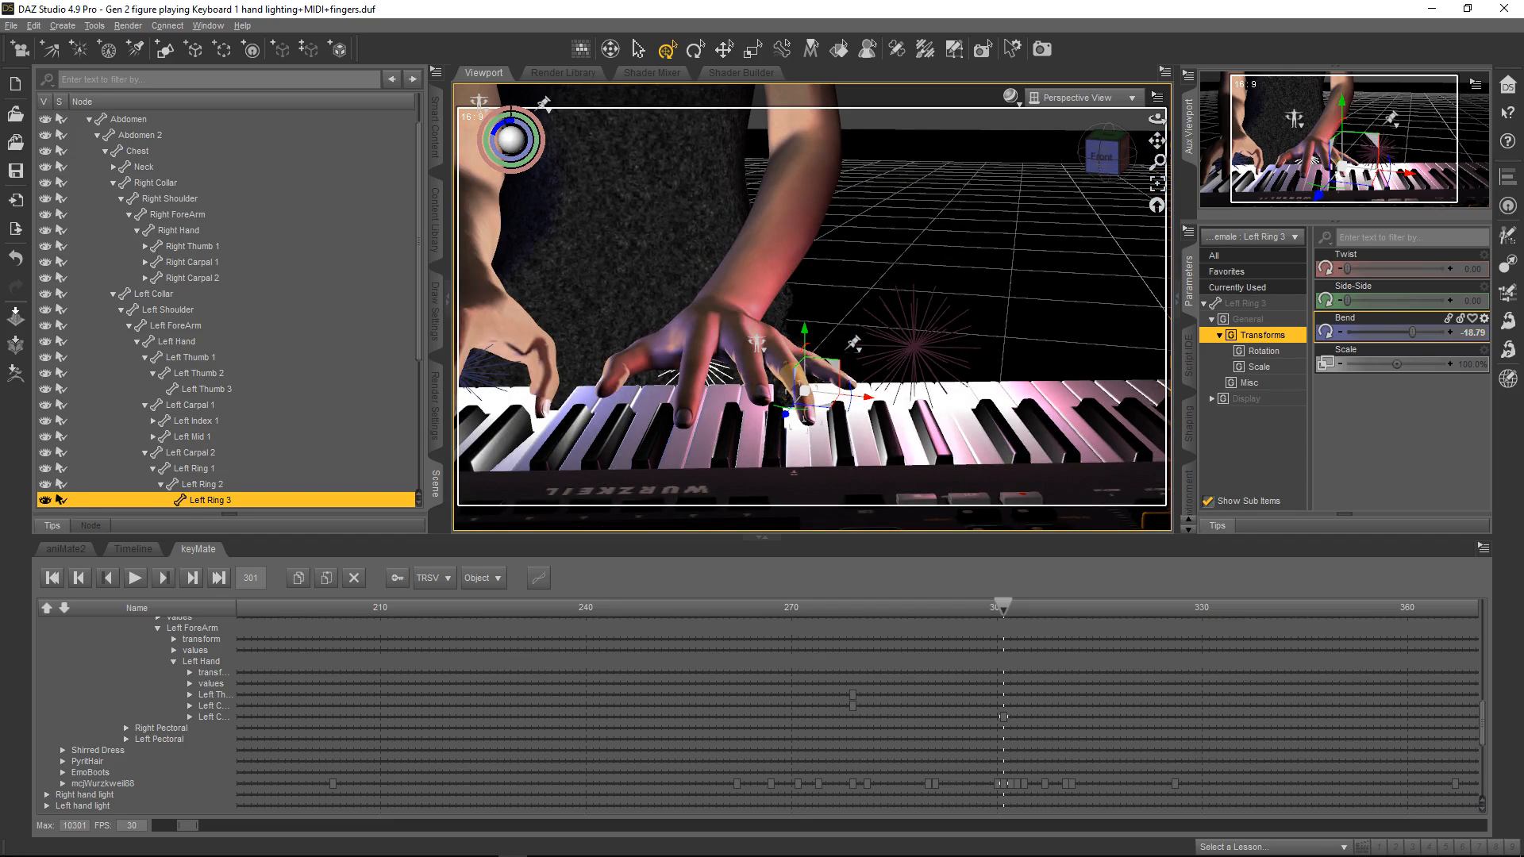
{"action": "left_click", "coordinate": [794, 369]}
{"action": "left_click_drag", "start_coordinate": [1413, 331], "coordinate": [1403, 332]}
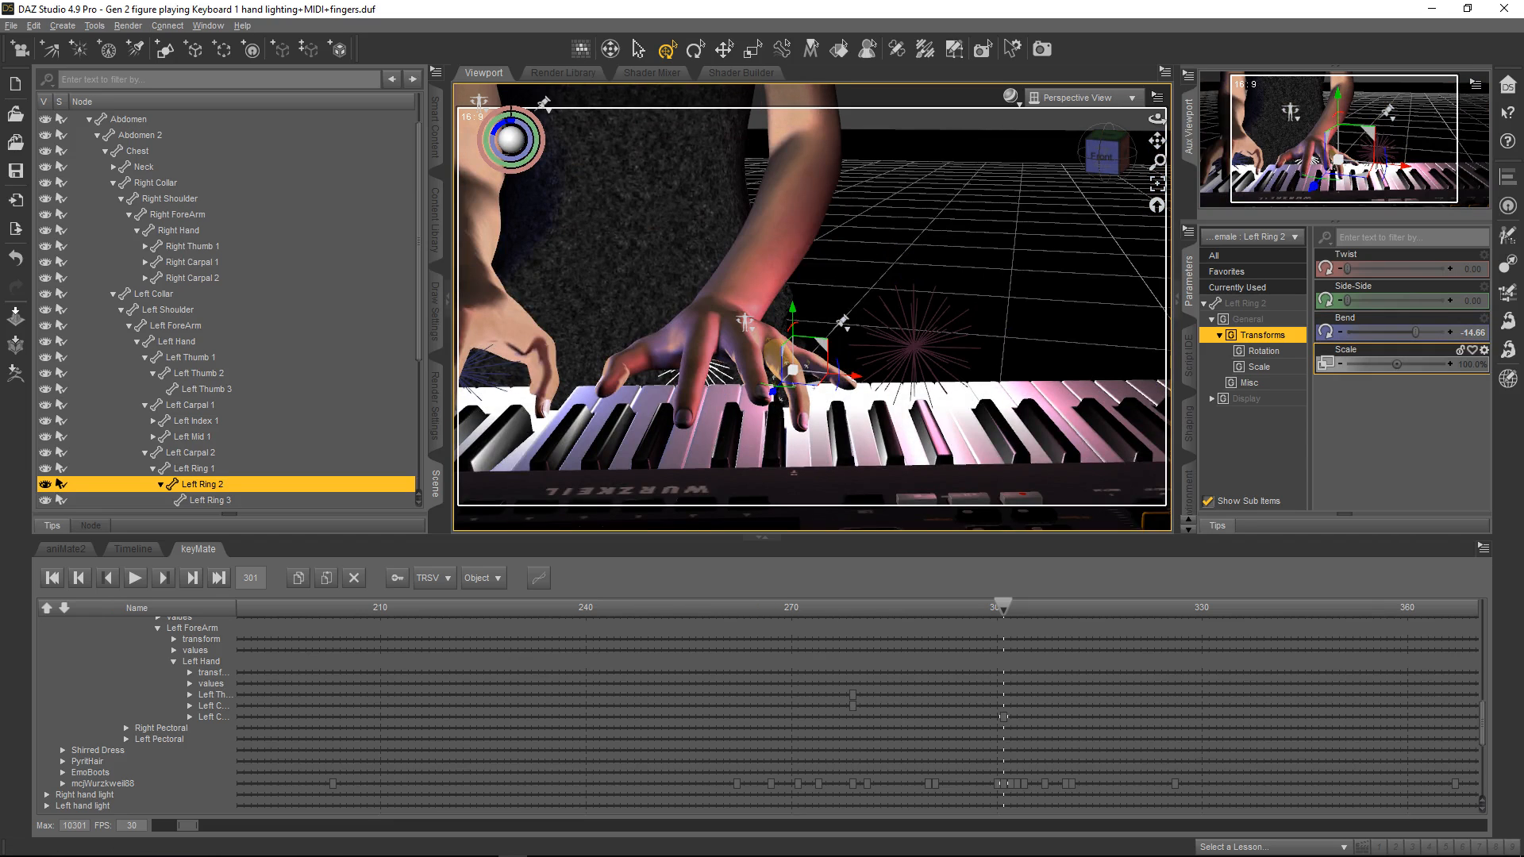
{"action": "left_click", "coordinate": [777, 359]}
{"action": "left_click_drag", "start_coordinate": [1397, 332], "coordinate": [1392, 331]}
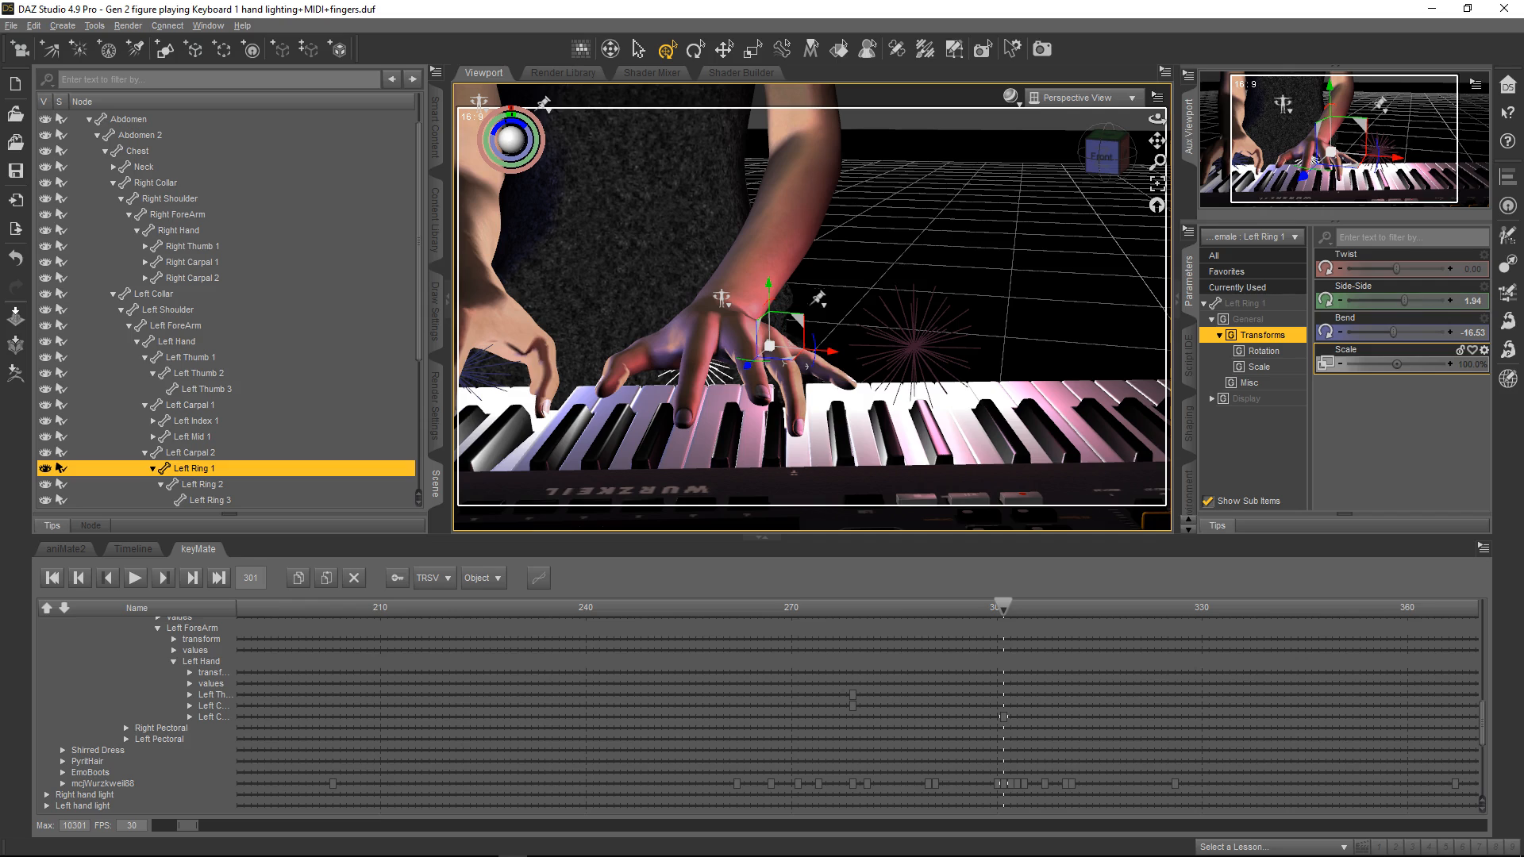
At frame 302, set the Left Index 1 bone's Bend to -44.76 and its Side-Side rotation to -18.00.
{"action": "key", "text": "Right"}
{"action": "key", "text": "Left"}
{"action": "key", "text": "Right"}
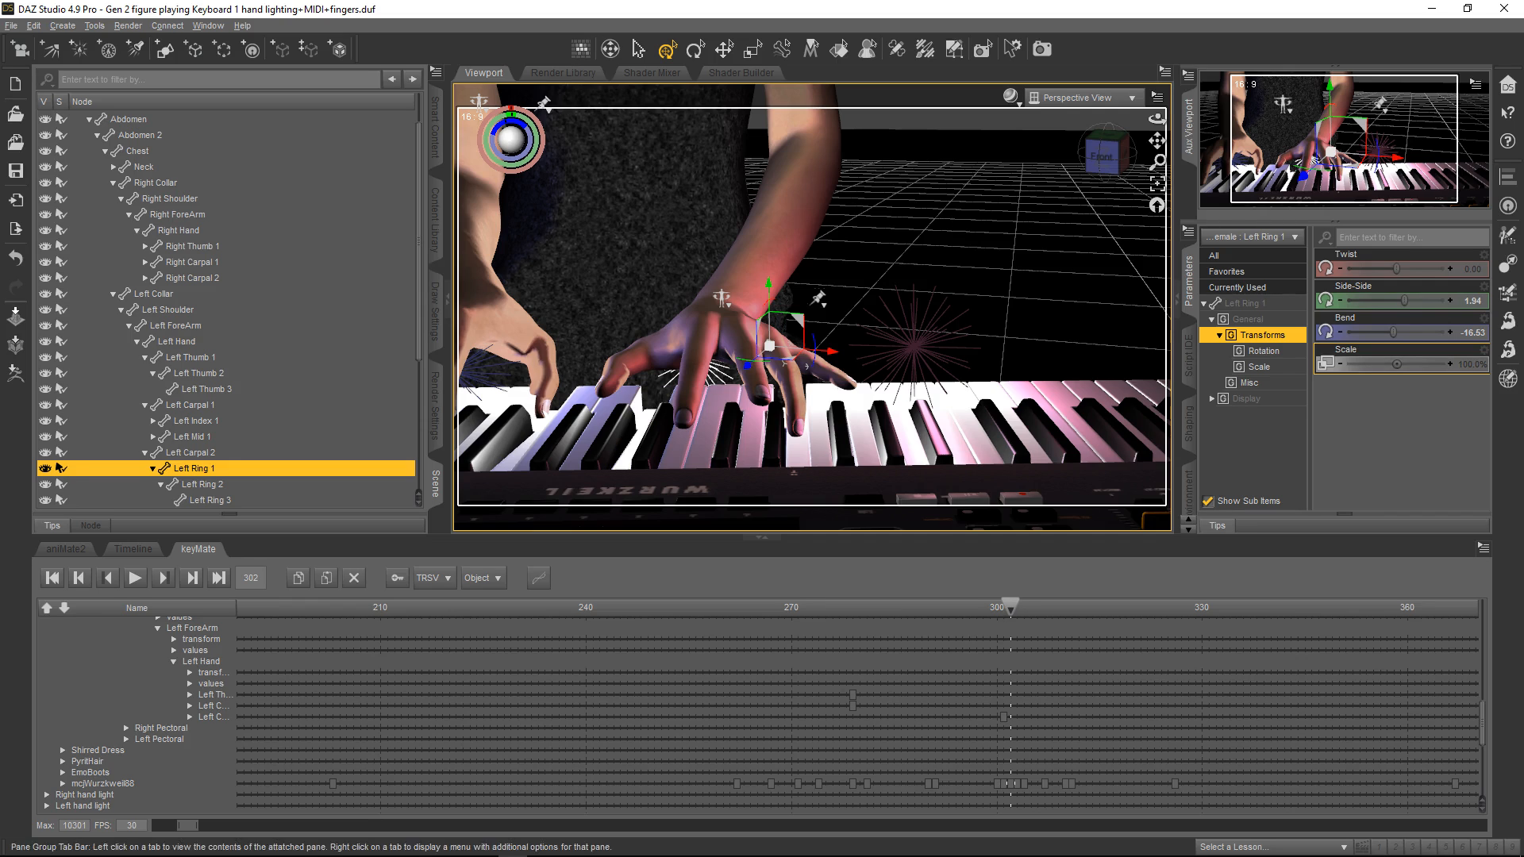
{"action": "left_click_drag", "start_coordinate": [1157, 141], "coordinate": [1146, 138]}
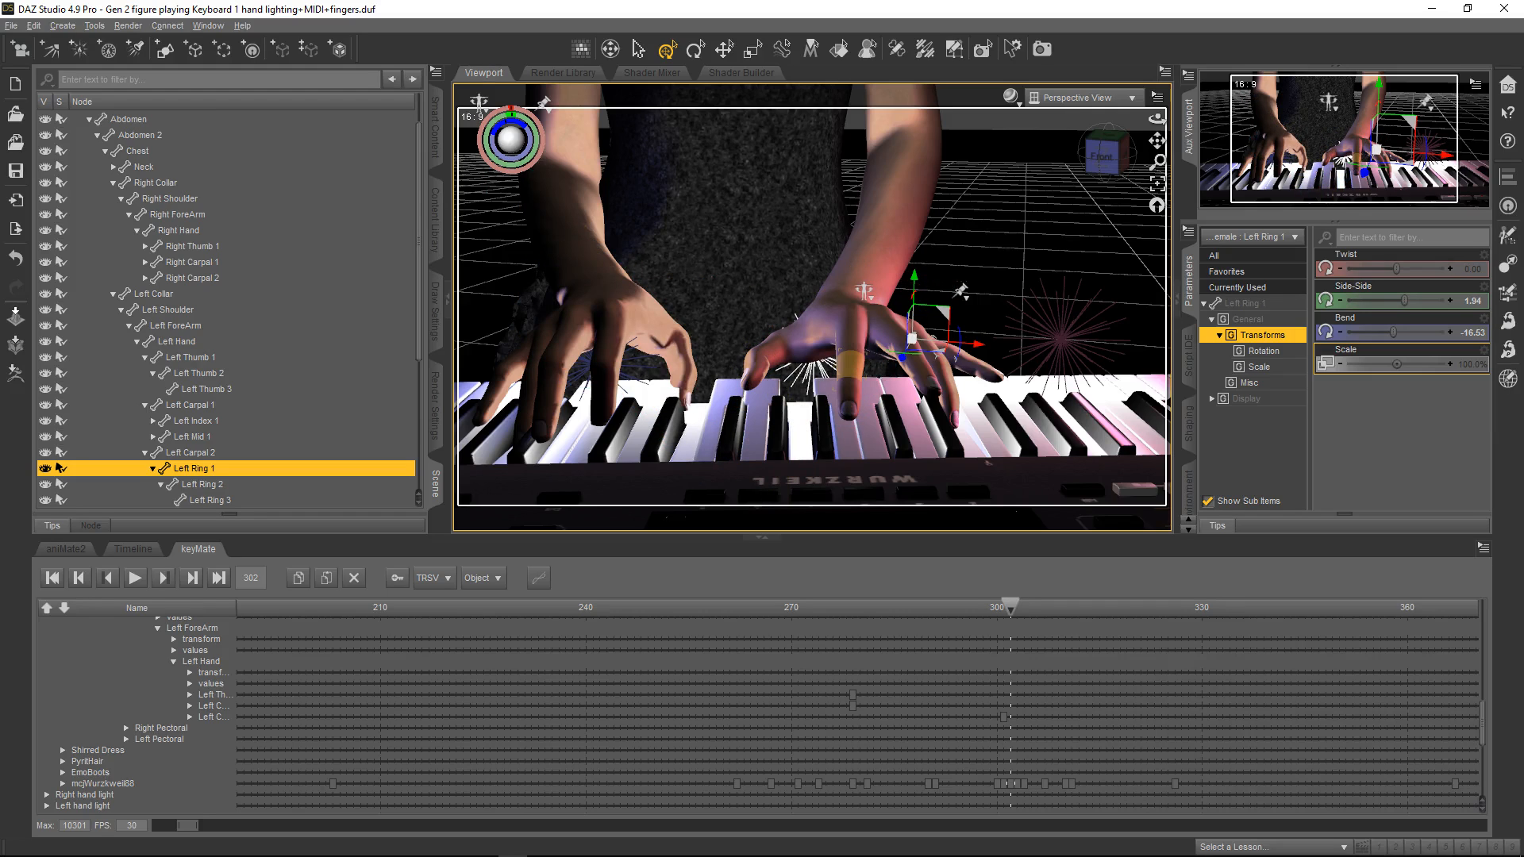
{"action": "left_click", "coordinate": [847, 373]}
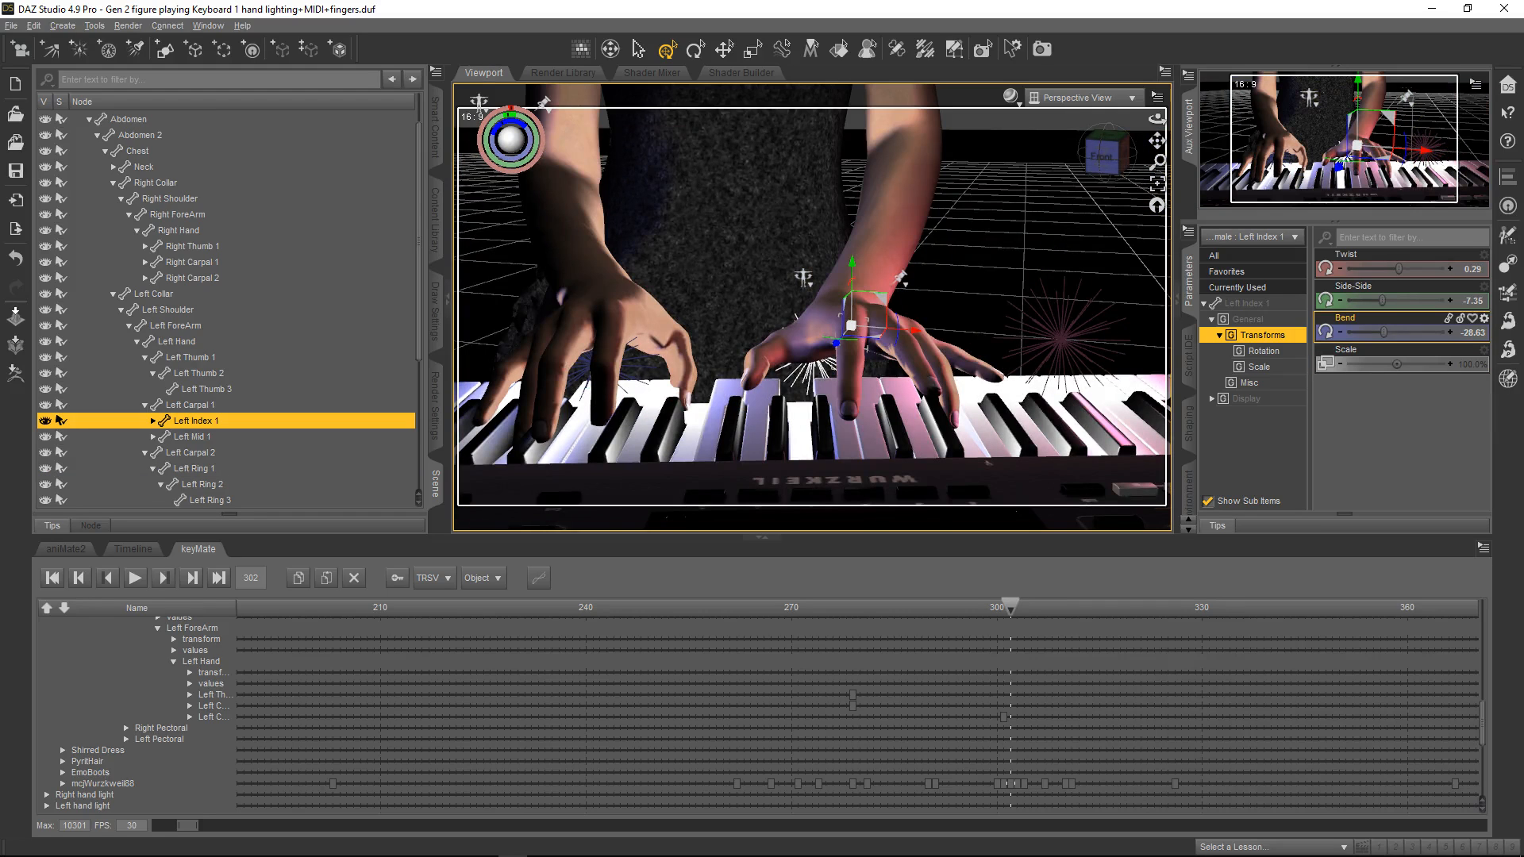
{"action": "left_click_drag", "start_coordinate": [1383, 331], "coordinate": [1386, 332]}
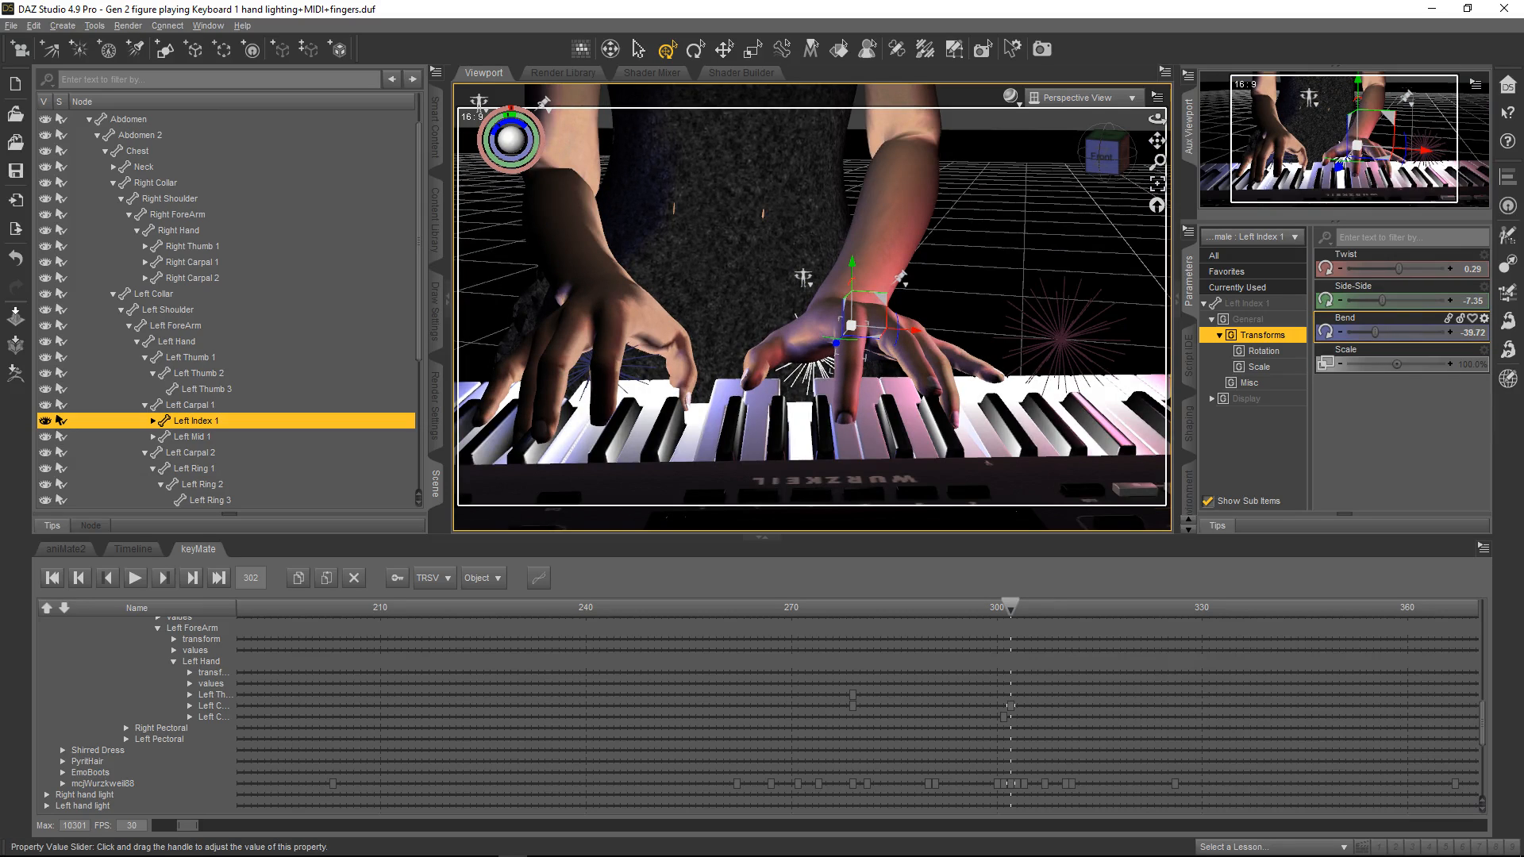
{"action": "left_click_drag", "start_coordinate": [1382, 331], "coordinate": [1347, 300]}
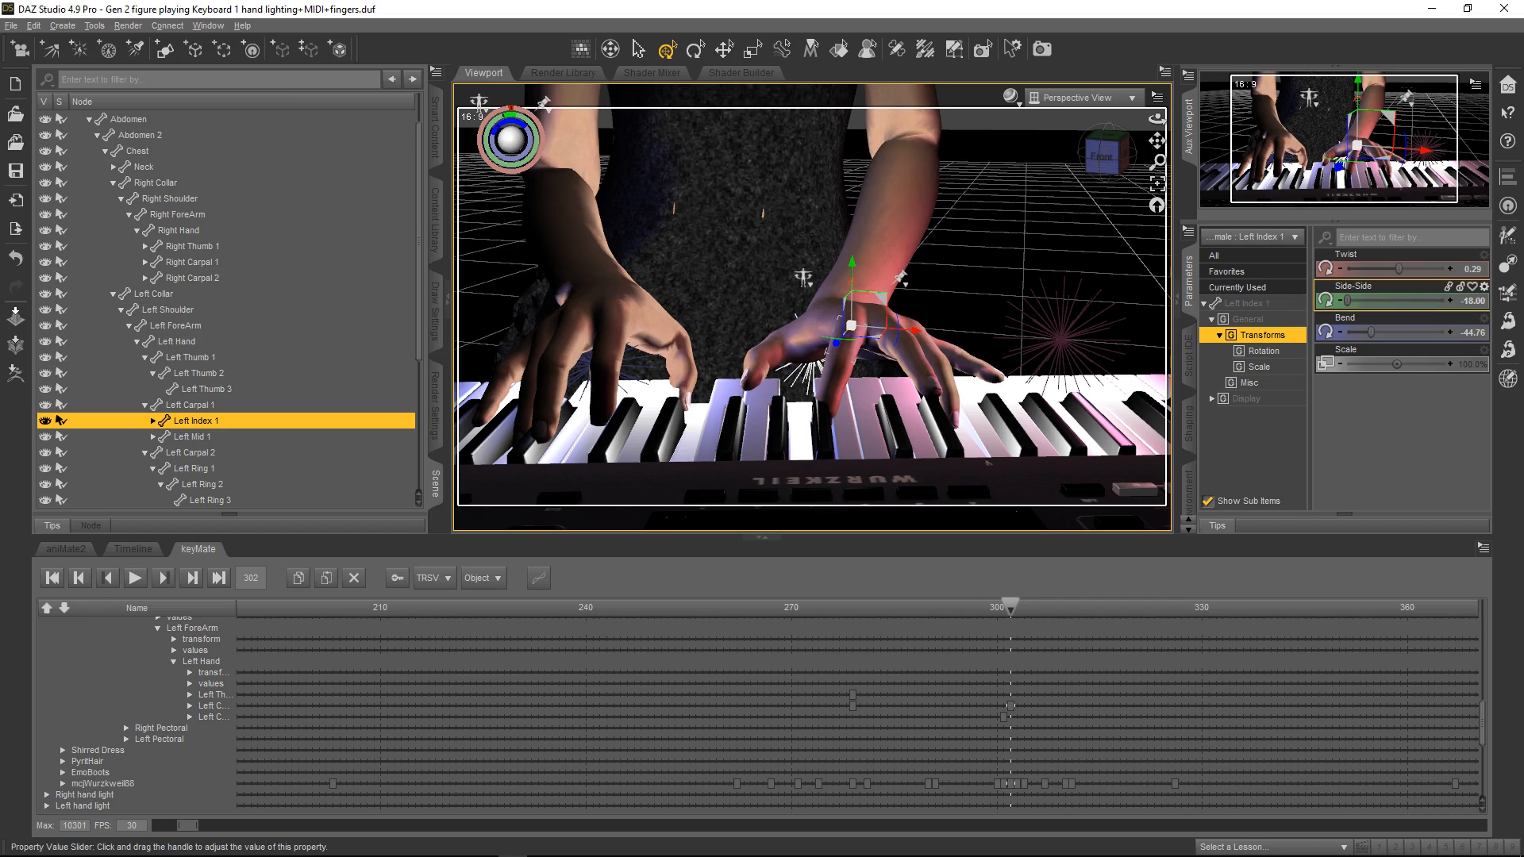
{"action": "mouse_move", "coordinate": [1347, 300]}
{"action": "left_mouse_down"}
{"action": "mouse_move", "coordinate": [1379, 300]}
{"action": "mouse_move", "coordinate": [1346, 300]}
{"action": "left_mouse_up"}
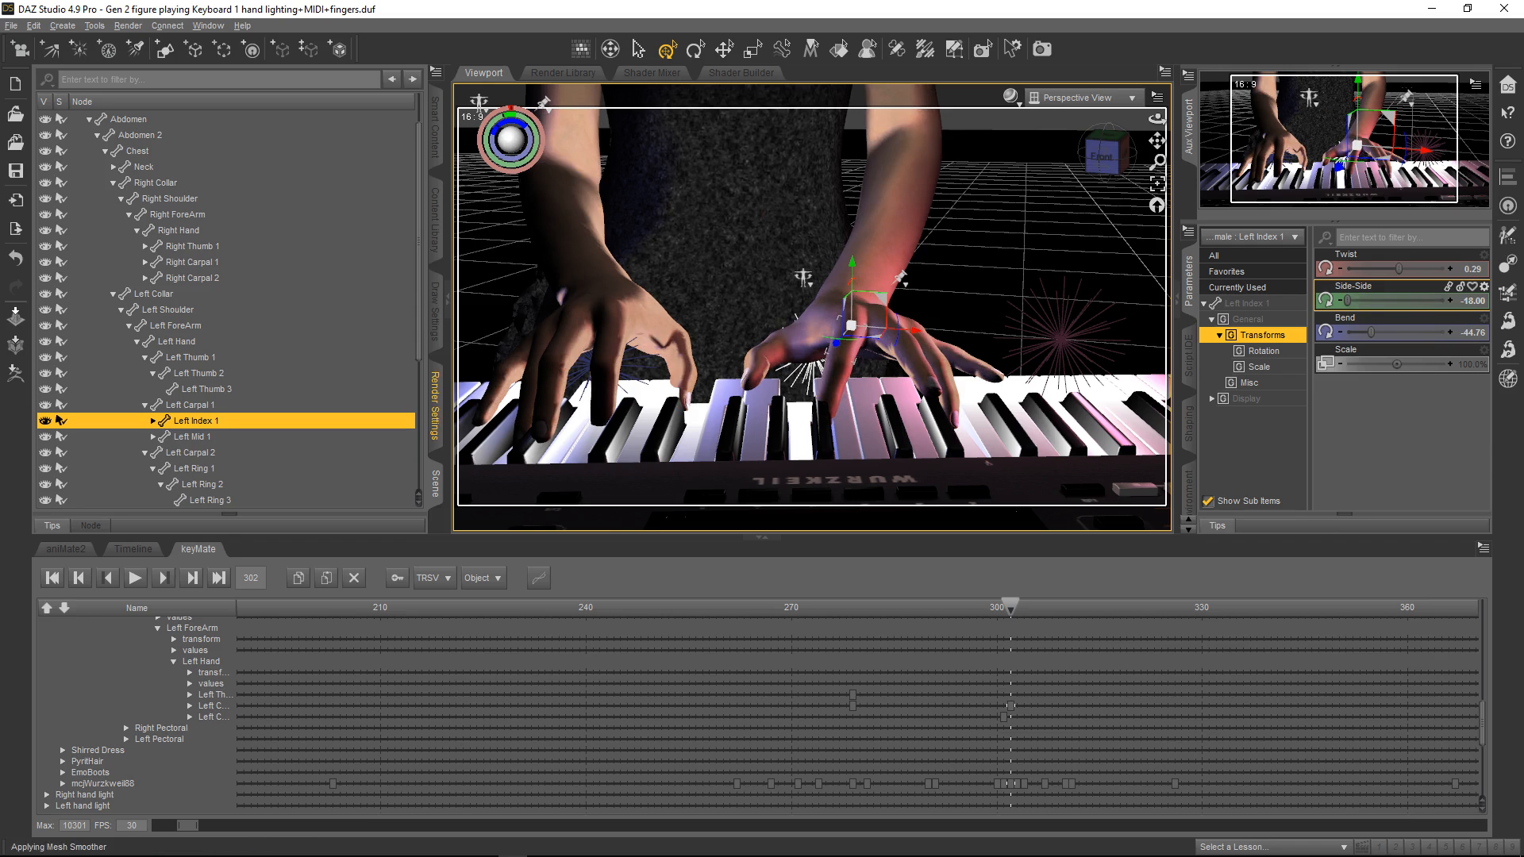
At frame 302, set the Left Hand bone's Side-Side rotation to 24.56.
{"action": "left_click", "coordinate": [189, 405]}
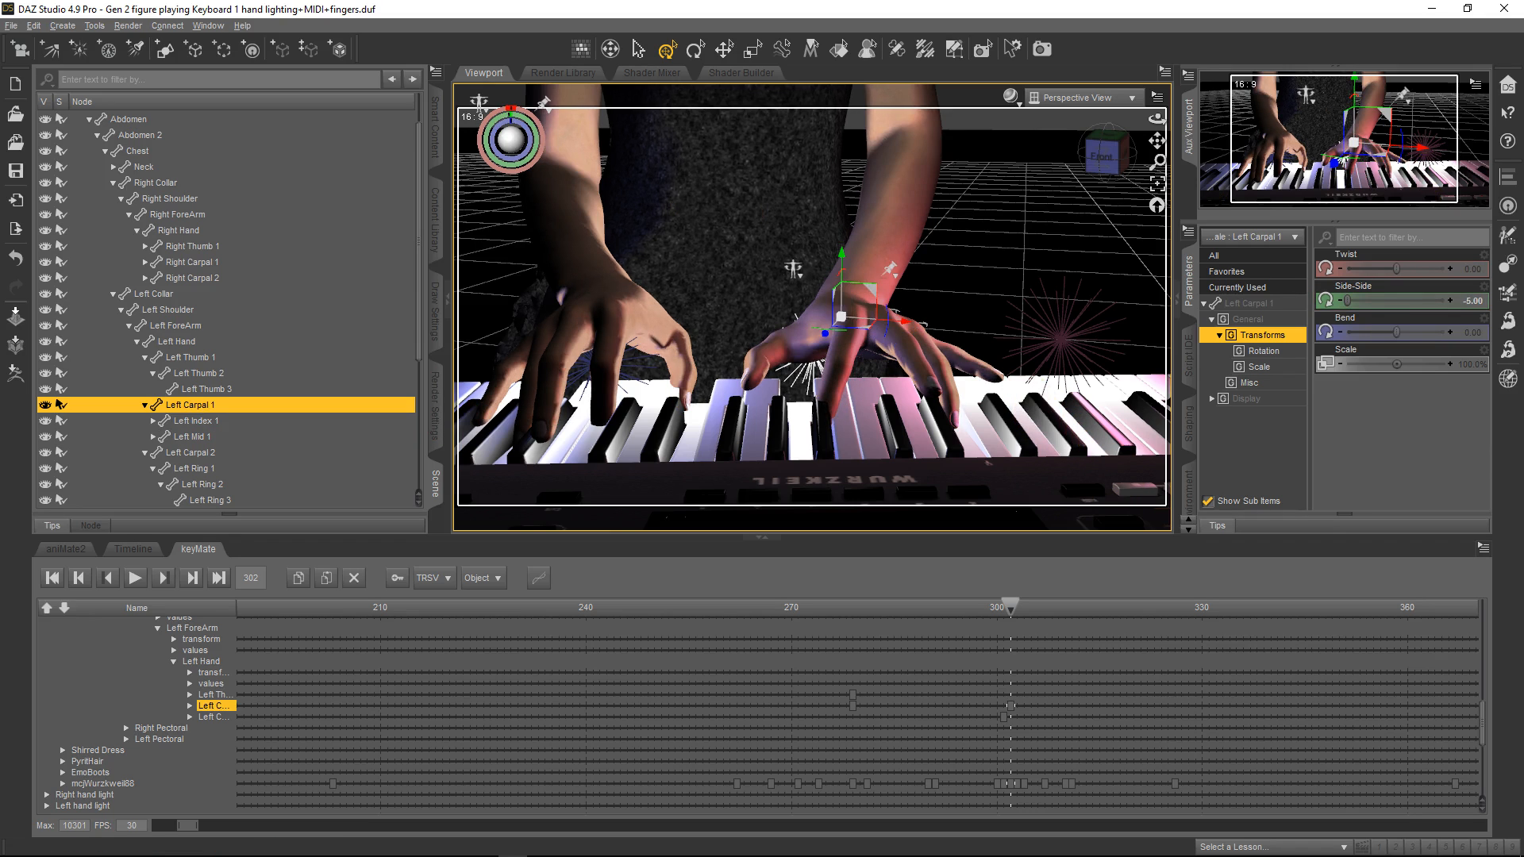
{"action": "mouse_move", "coordinate": [1347, 300]}
{"action": "left_mouse_down"}
{"action": "mouse_move", "coordinate": [1361, 300]}
{"action": "mouse_move", "coordinate": [1347, 300]}
{"action": "left_mouse_up"}
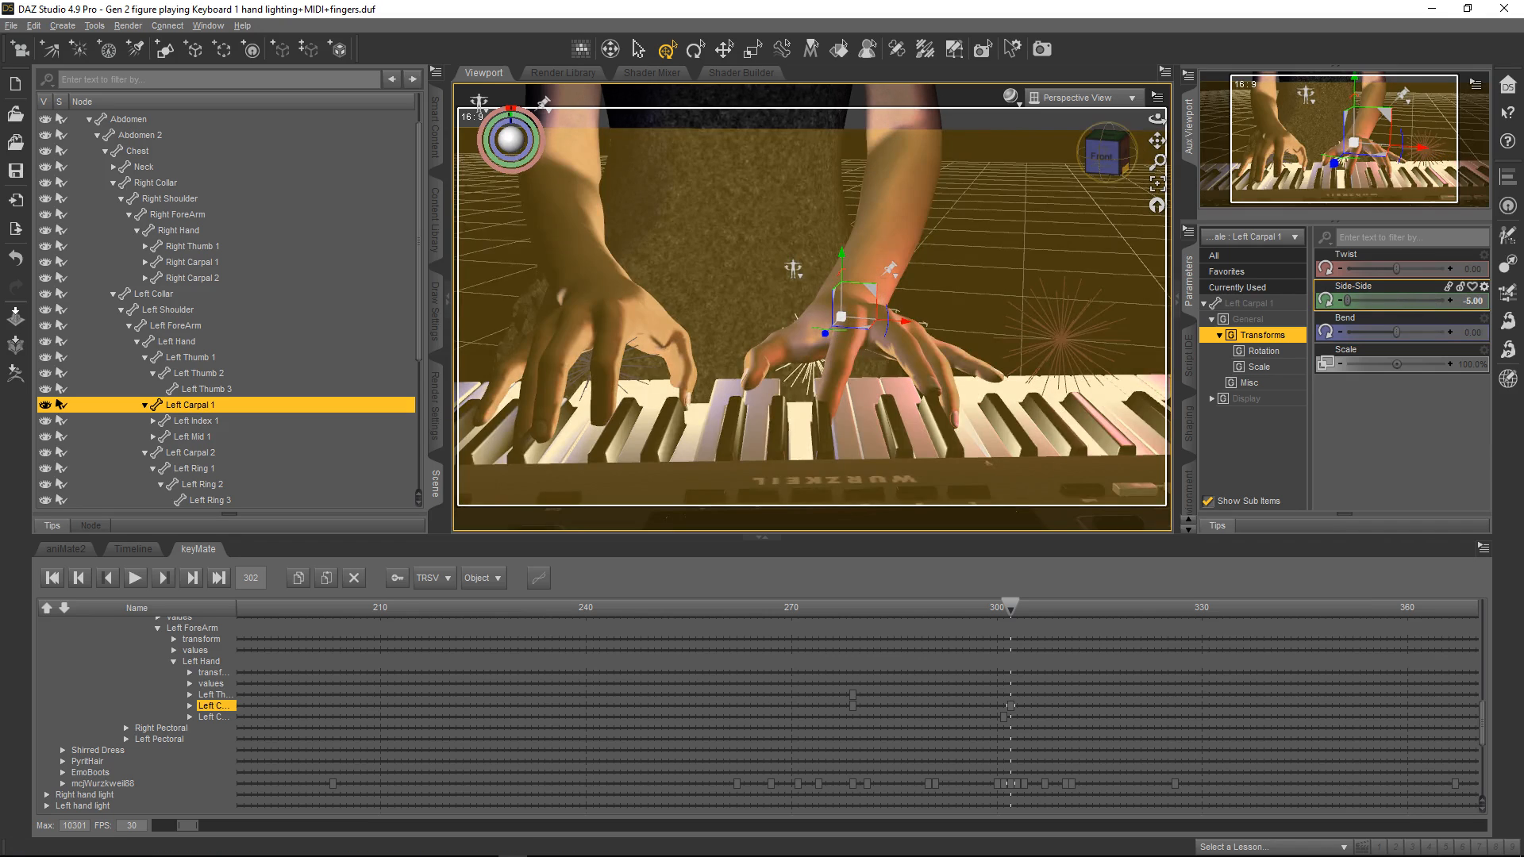
{"action": "left_click_drag", "start_coordinate": [1157, 118], "coordinate": [1154, 202]}
{"action": "left_click_drag", "start_coordinate": [1157, 141], "coordinate": [1155, 170]}
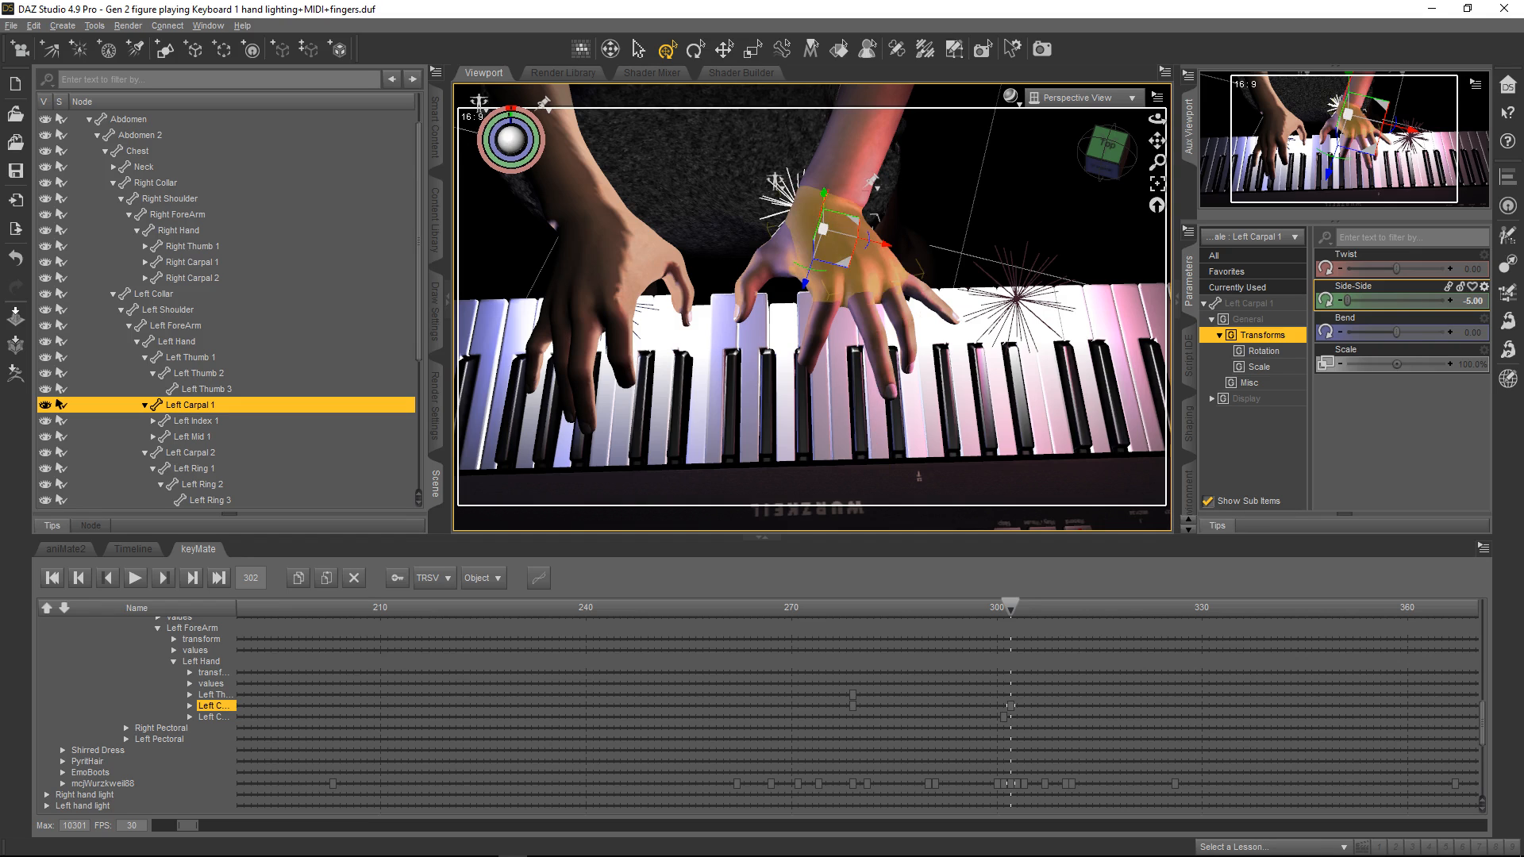
{"action": "left_click", "coordinate": [841, 246]}
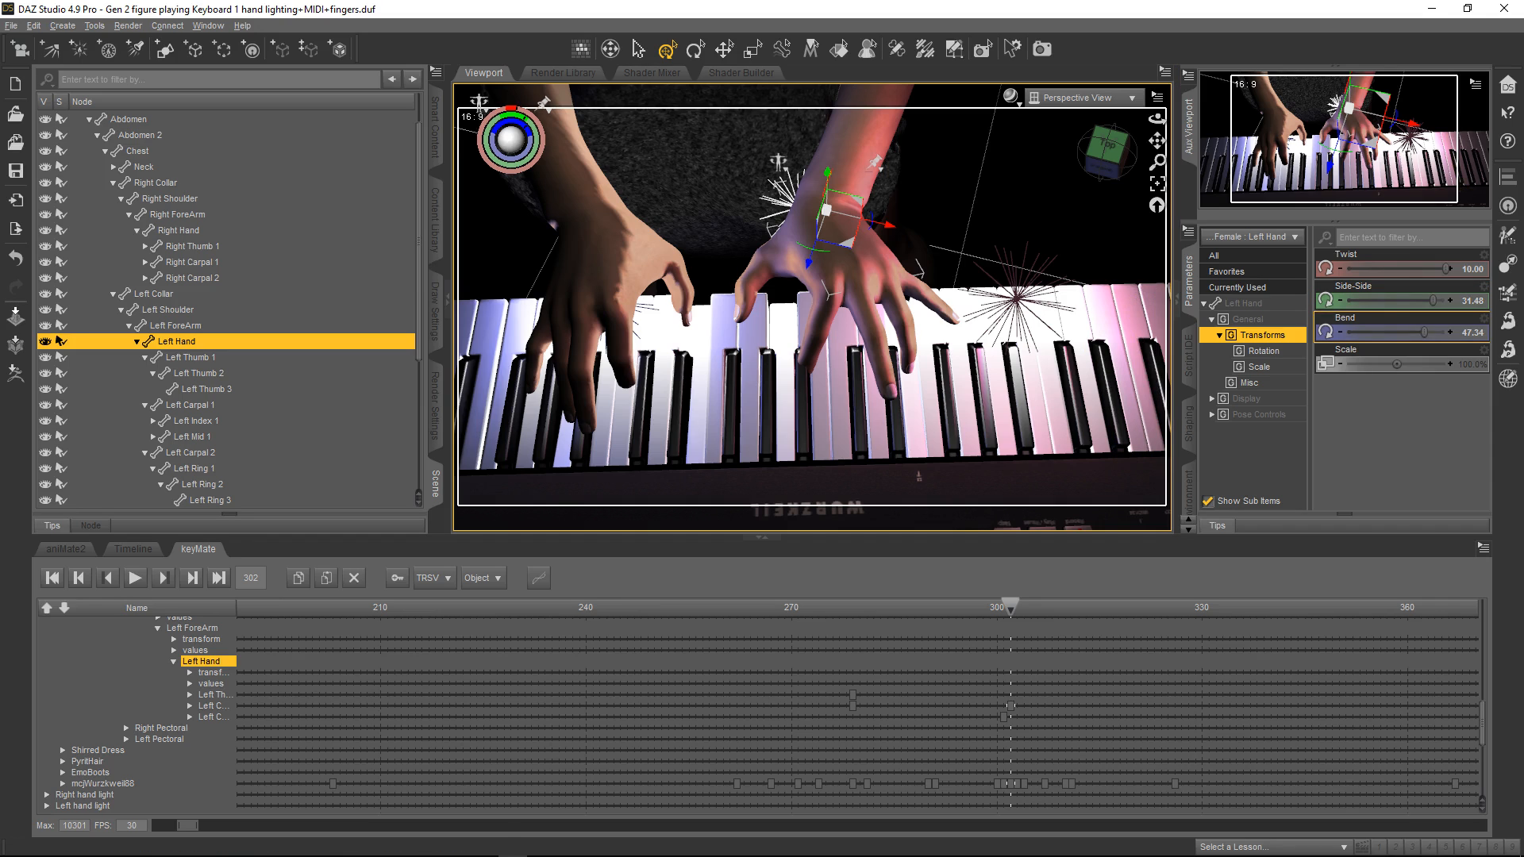
{"action": "left_click_drag", "start_coordinate": [1432, 300], "coordinate": [1422, 300]}
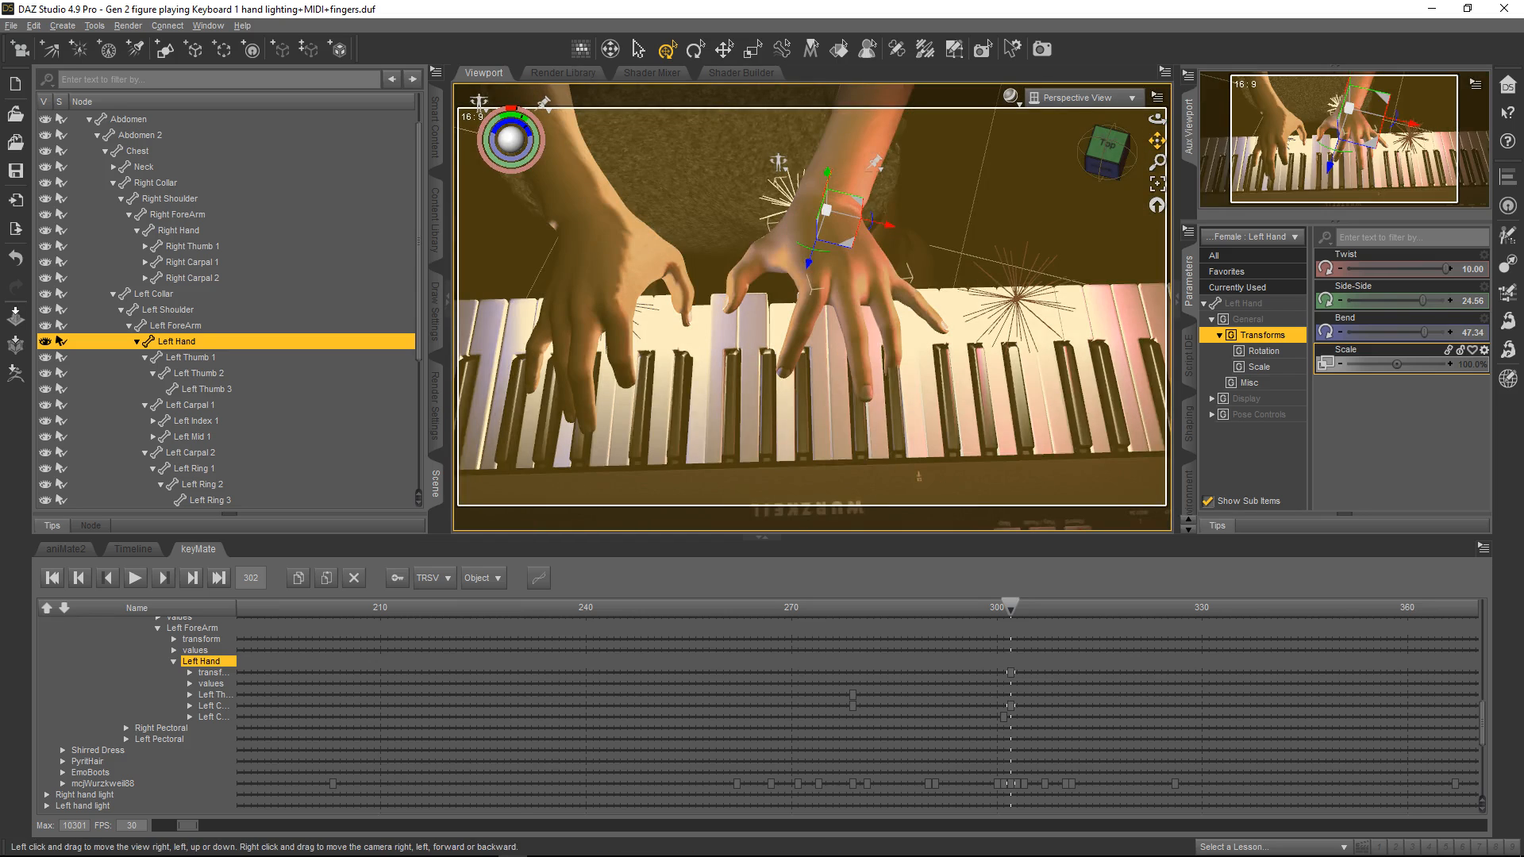
Set the Left Ring 1 bone's Side-Side rotation to 12.00 and try to adjust the Left Carpal 2 bone's Side-Side rotation.
{"action": "left_click", "coordinate": [885, 307]}
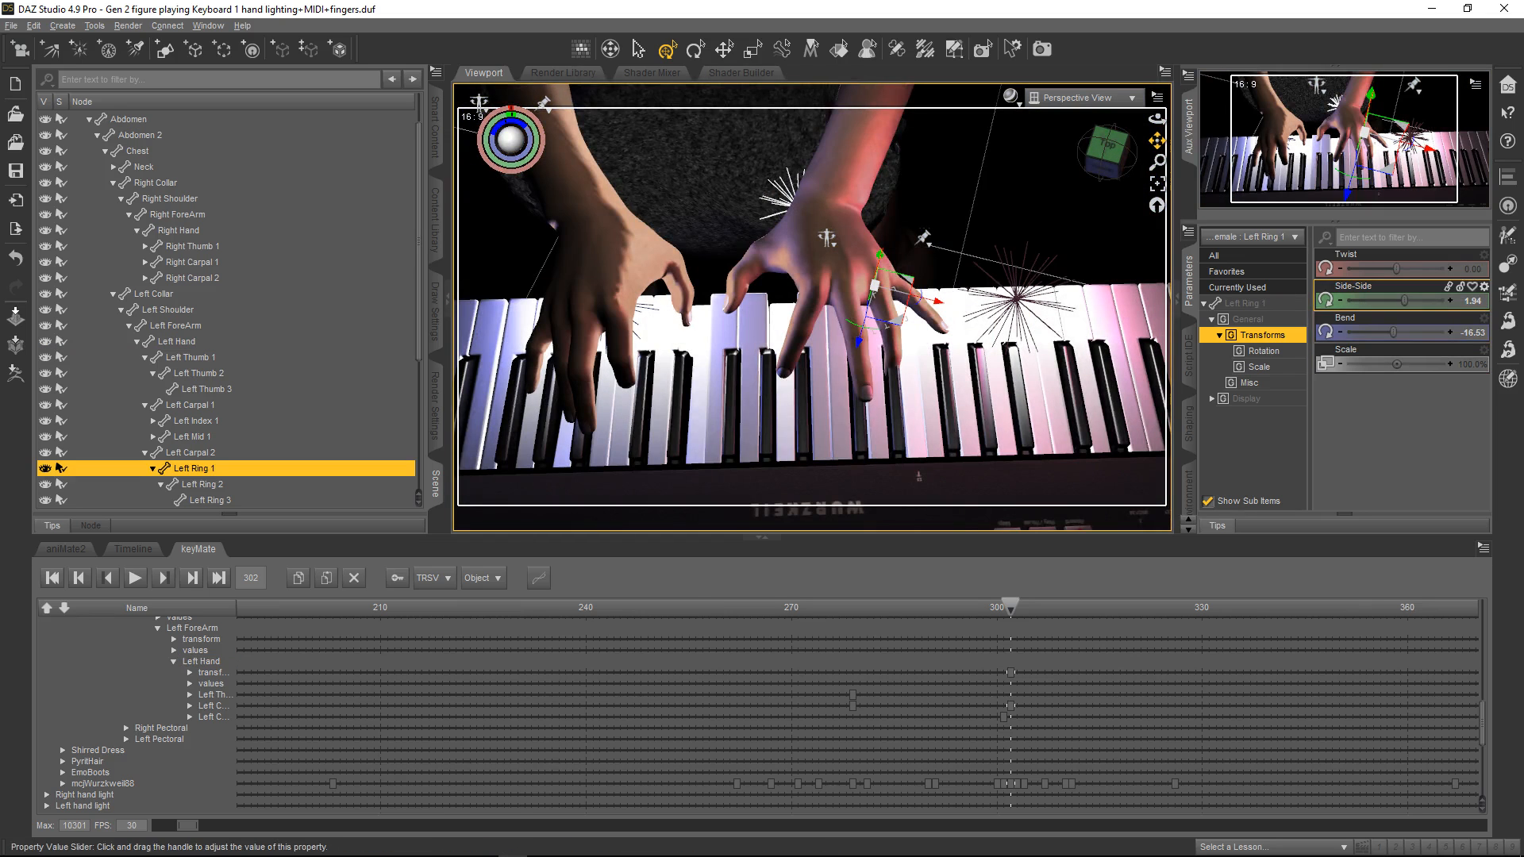
{"action": "left_click_drag", "start_coordinate": [1404, 300], "coordinate": [1446, 300]}
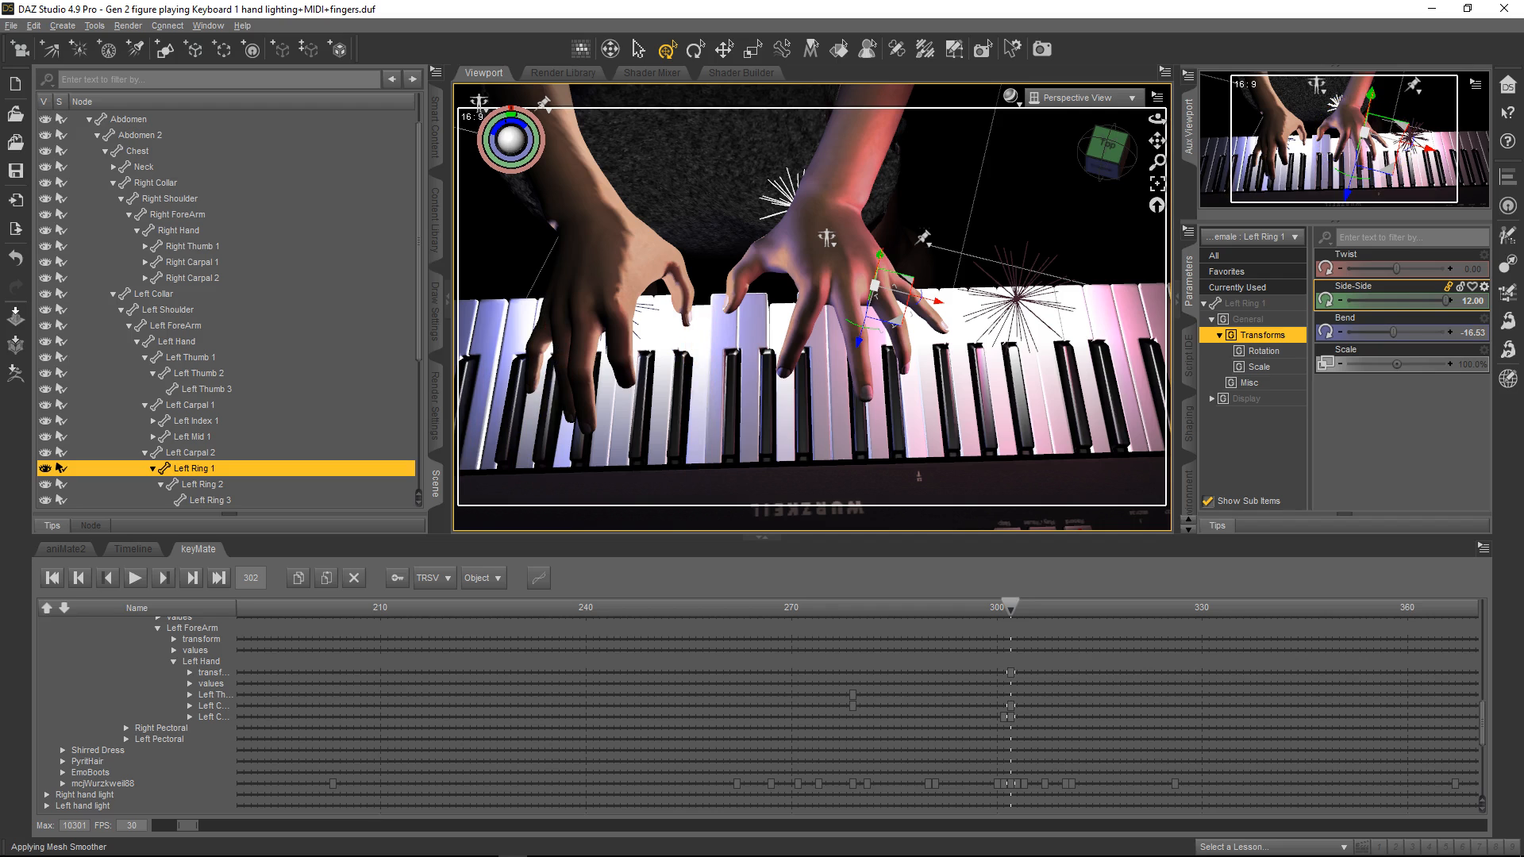
{"action": "left_click", "coordinate": [190, 452]}
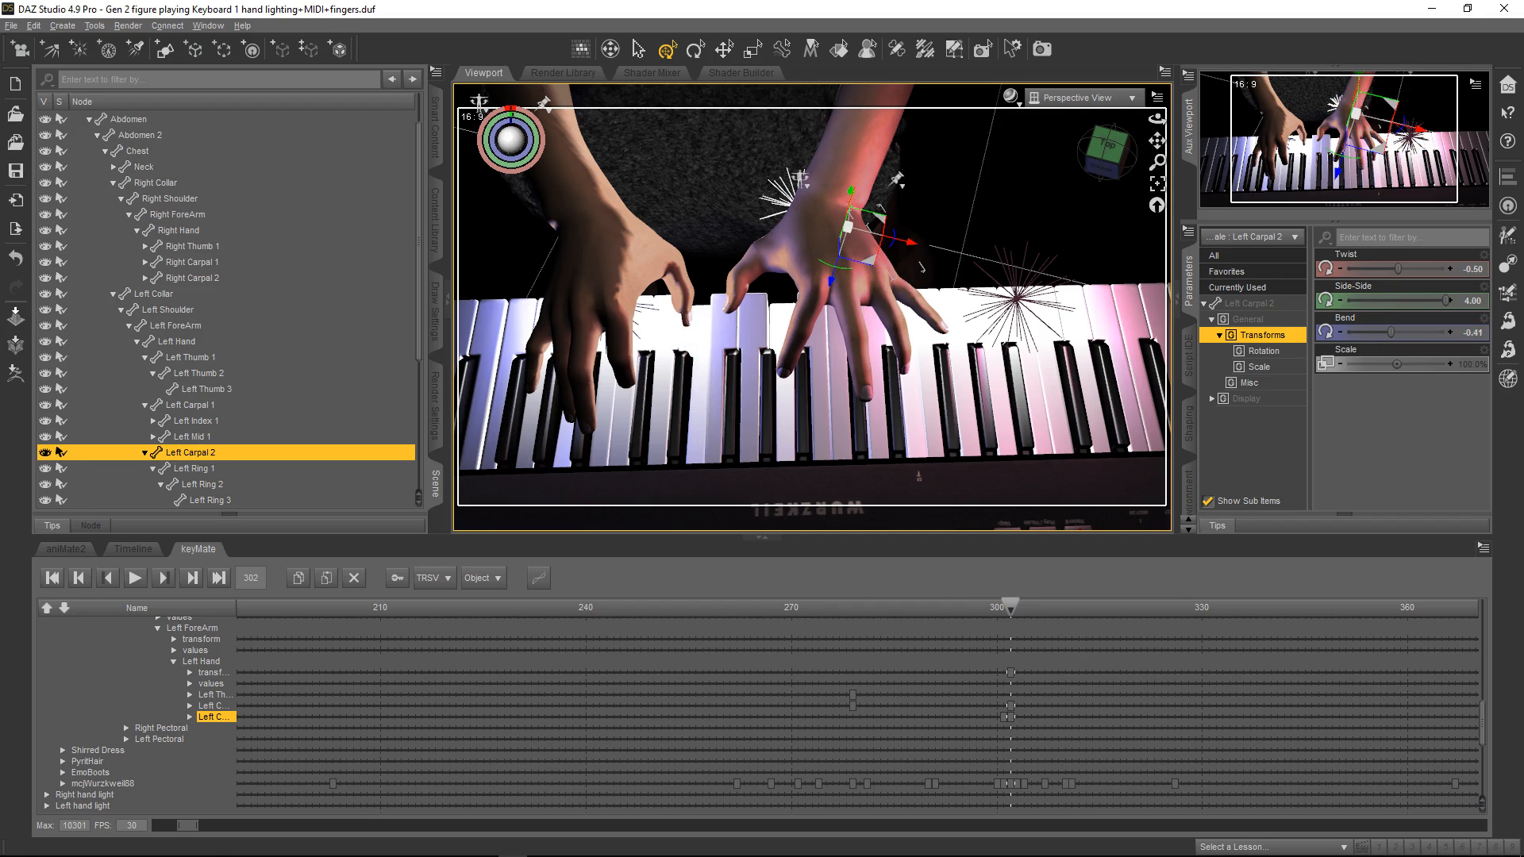
{"action": "left_click_drag", "start_coordinate": [1446, 300], "coordinate": [1444, 300]}
Set the Left Ring 3 bone's Bend to -11.25 and the Left Ring 1 bone's Bend to -19.56.
{"action": "left_click_drag", "start_coordinate": [1157, 119], "coordinate": [1156, 119]}
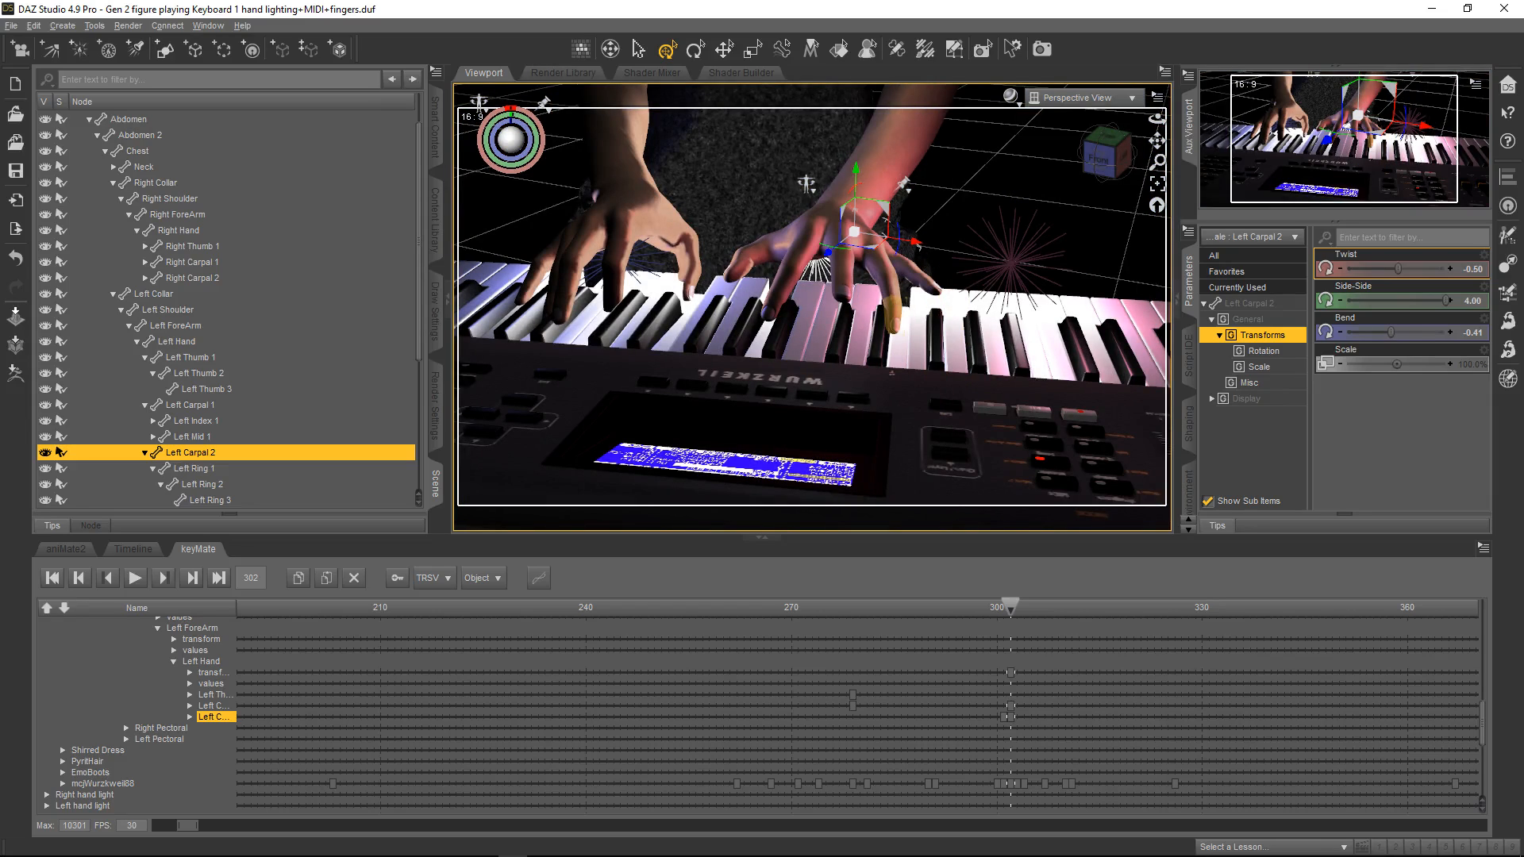
{"action": "left_click", "coordinate": [894, 314]}
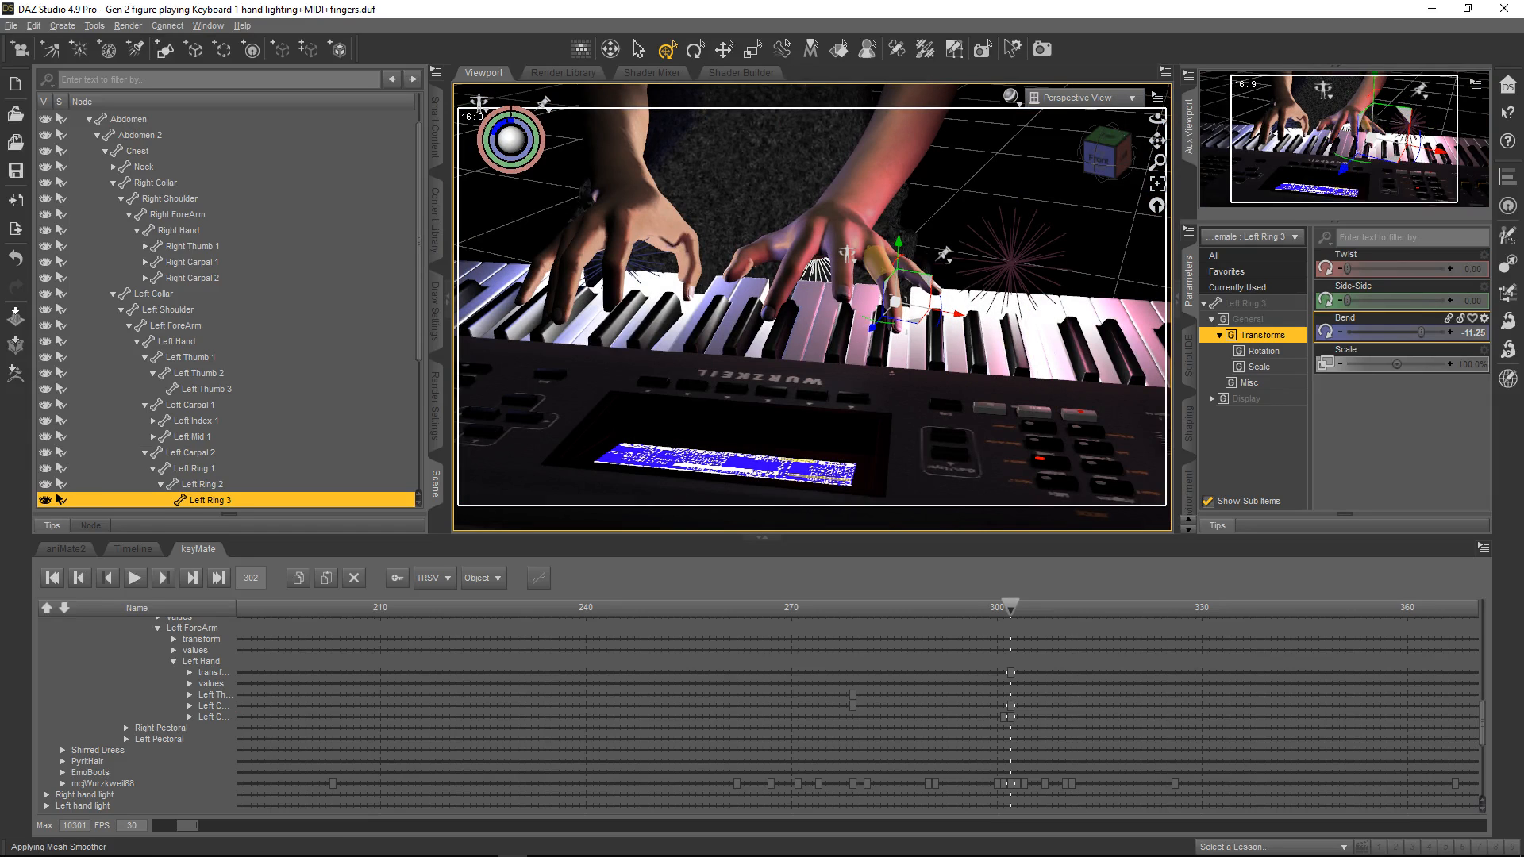
{"action": "left_click", "coordinate": [879, 264]}
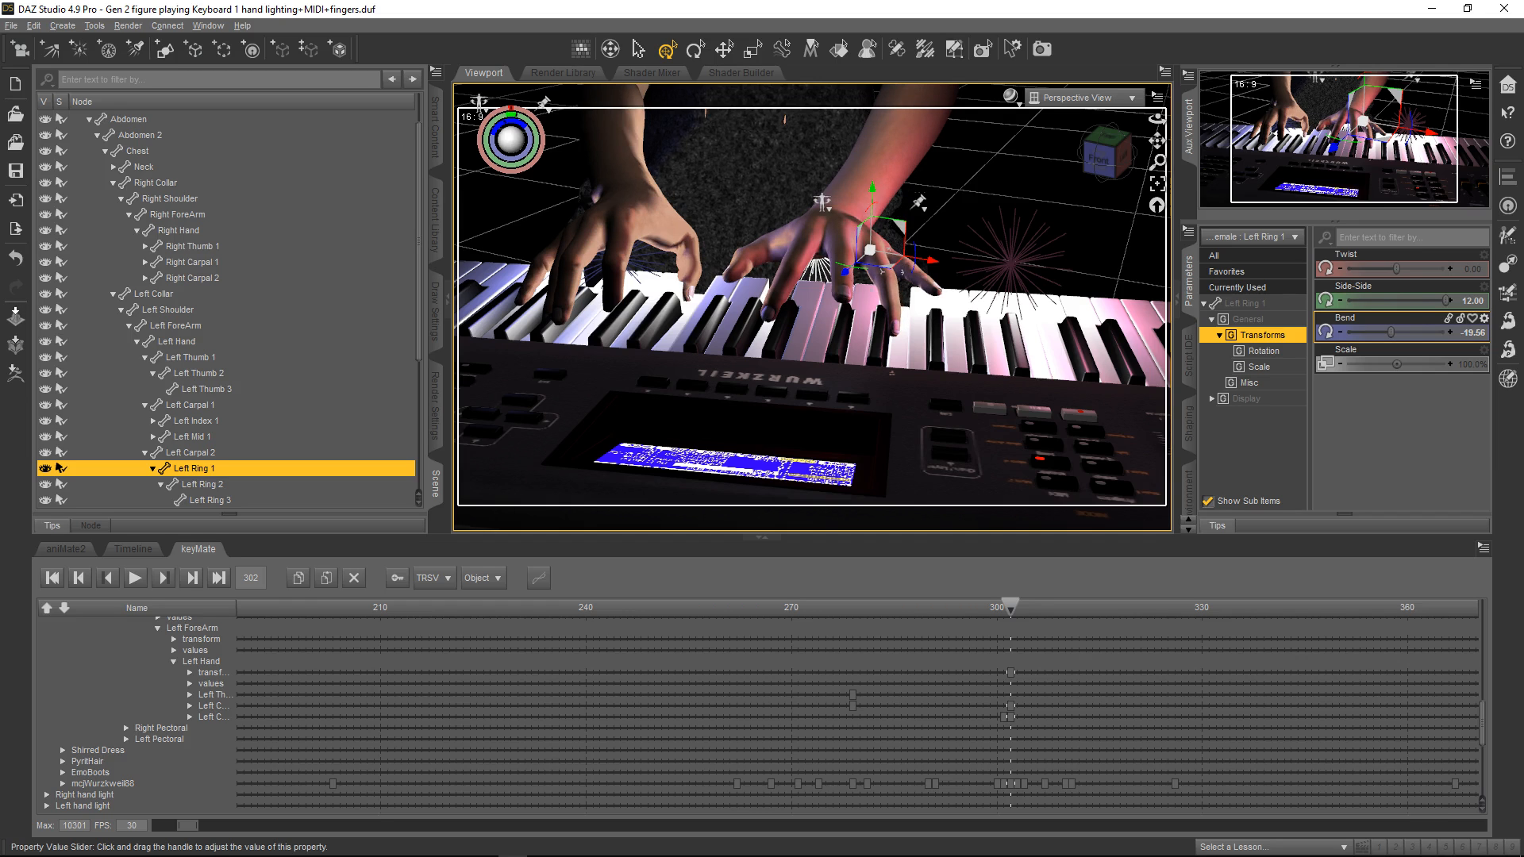
{"action": "left_click_drag", "start_coordinate": [1158, 119], "coordinate": [1059, 120]}
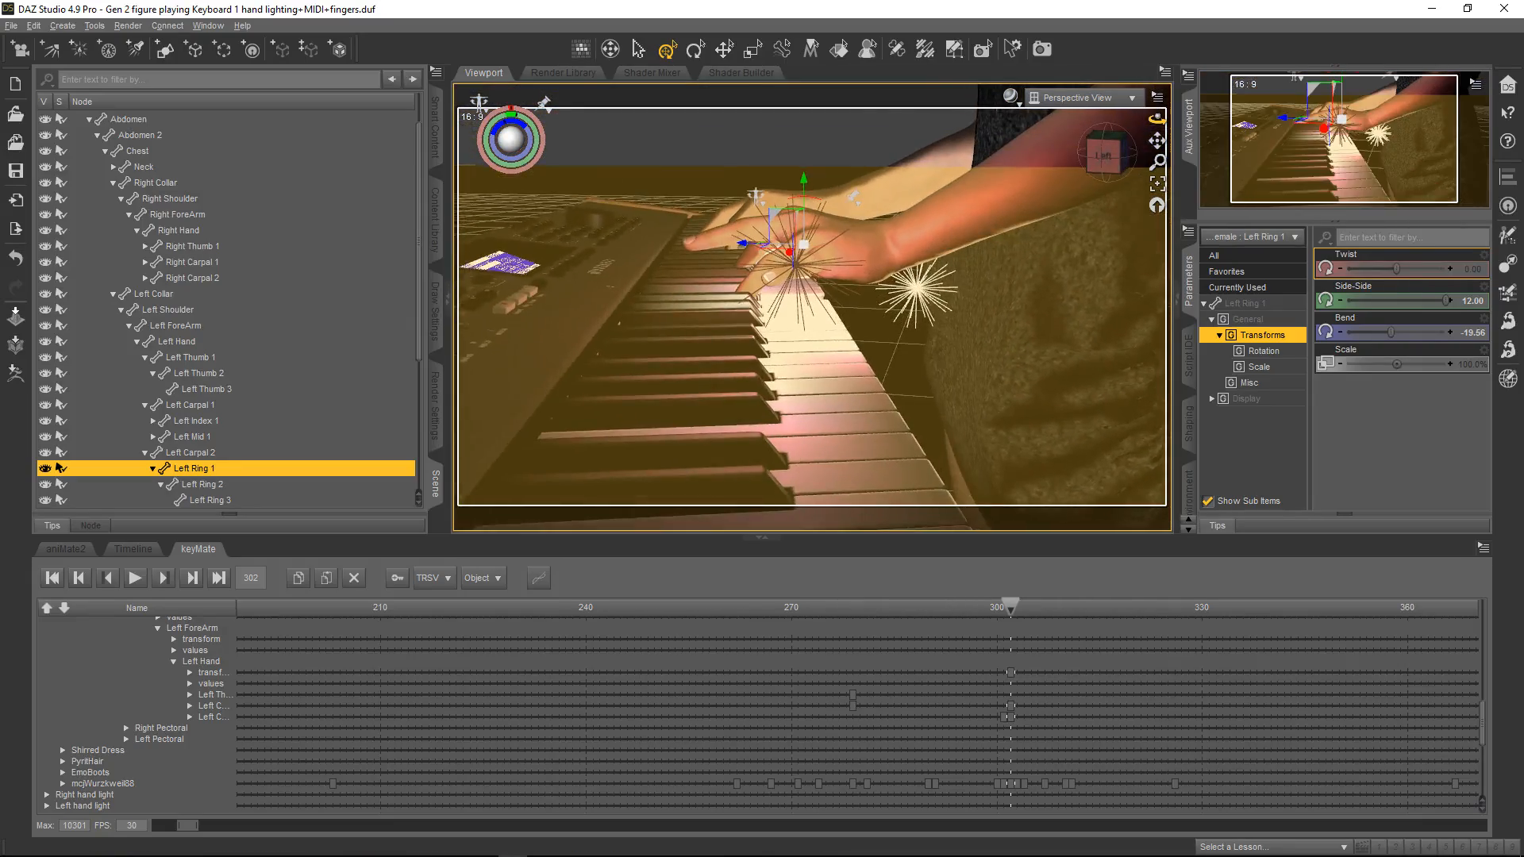
{"action": "left_click", "coordinate": [795, 268]}
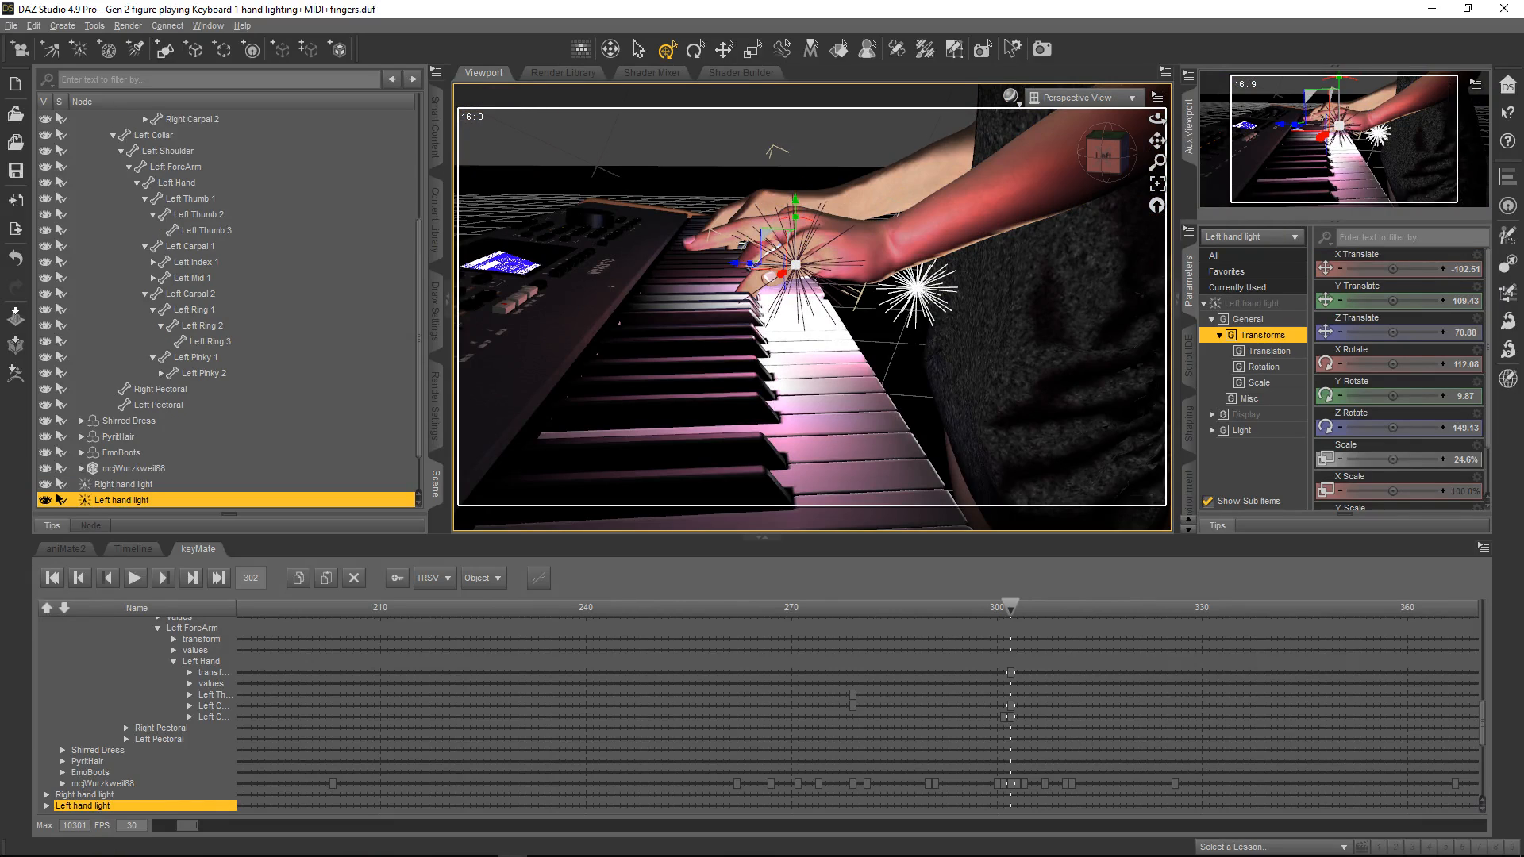
{"action": "left_click_drag", "start_coordinate": [1392, 332], "coordinate": [1395, 333]}
{"action": "left_click_drag", "start_coordinate": [1157, 118], "coordinate": [1155, 163]}
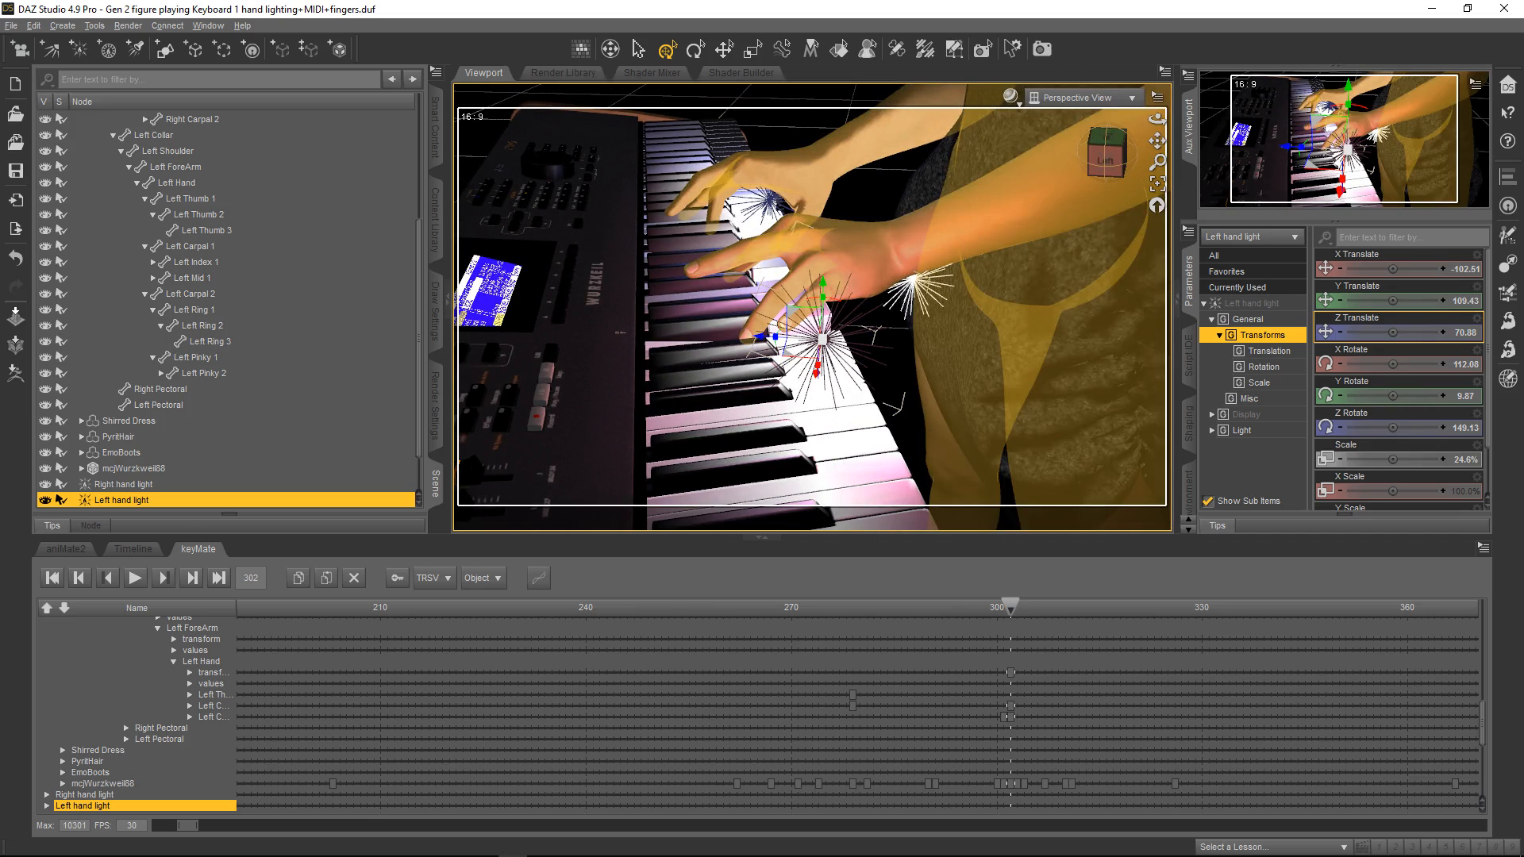
{"action": "left_click", "coordinate": [794, 286]}
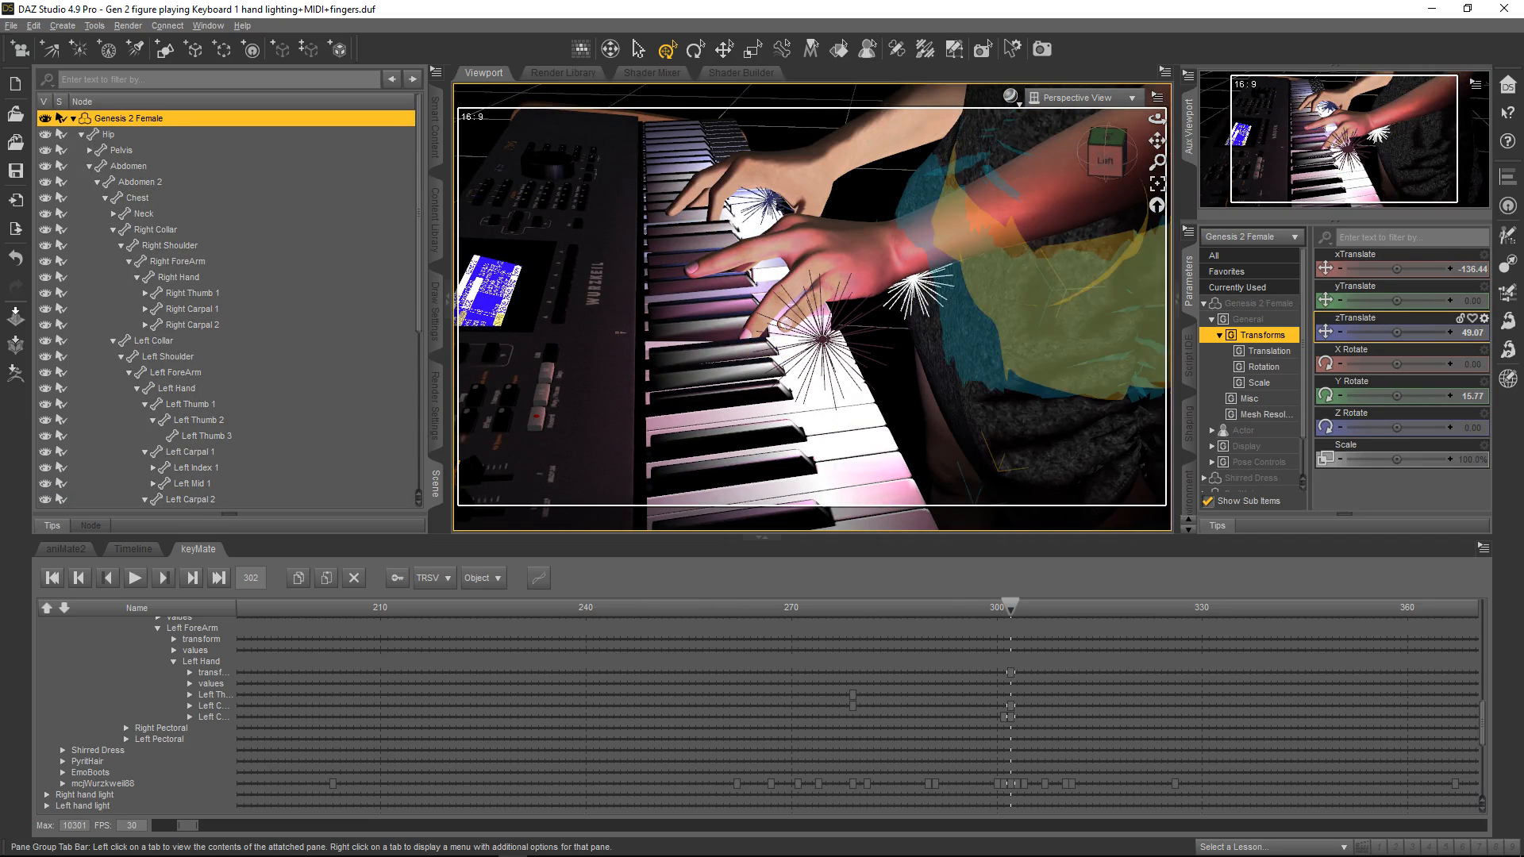
Set the Left Mid 1 bone's Bend to -21.57 and the Left Mid 2 bone's Bend to -12.56.
{"action": "left_click_drag", "start_coordinate": [1157, 119], "coordinate": [1208, 137]}
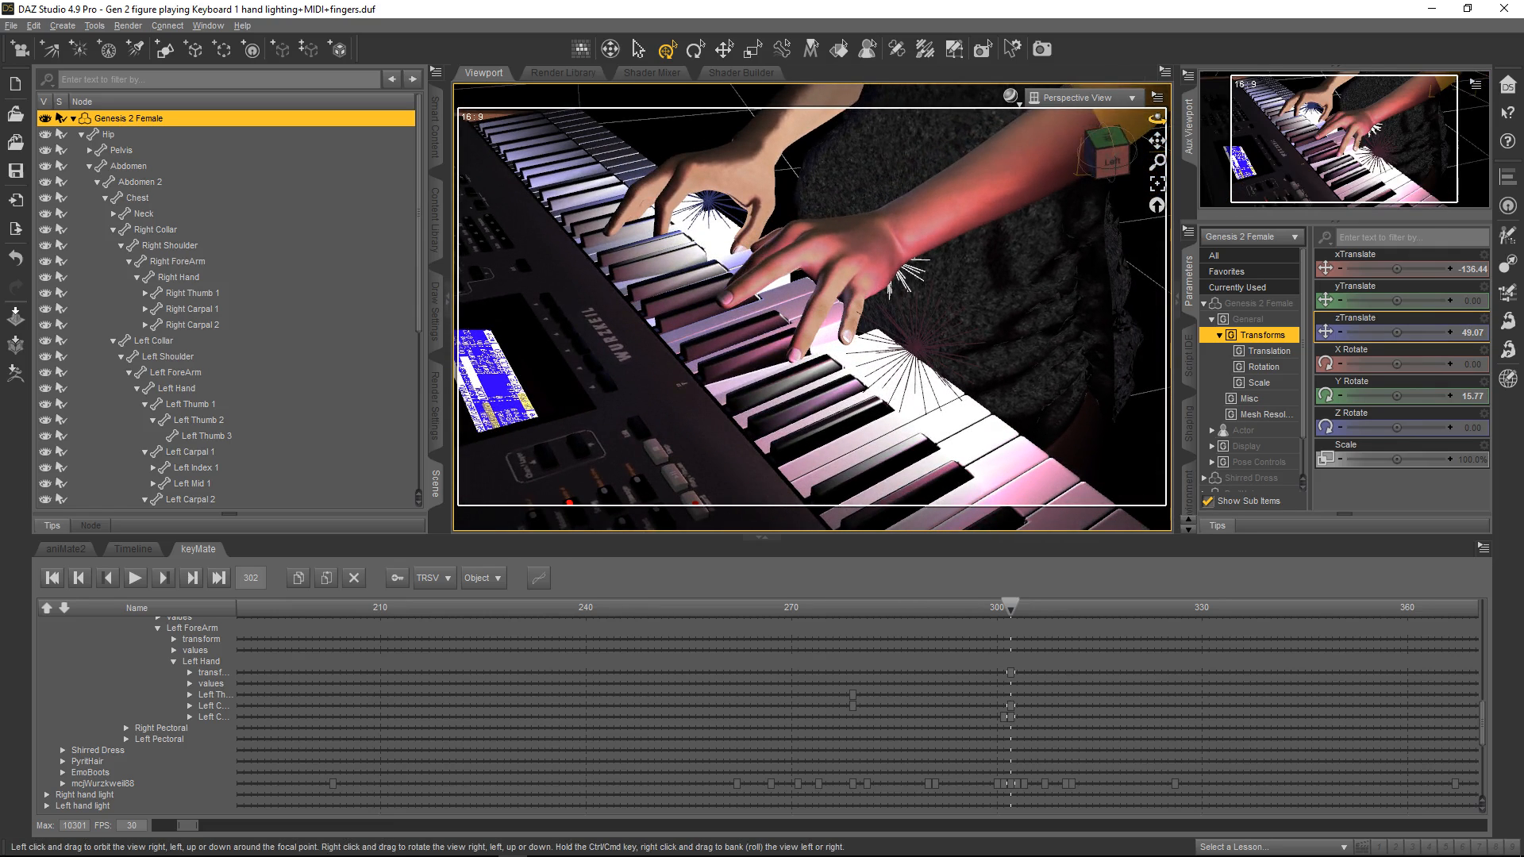
{"action": "left_click", "coordinate": [790, 255]}
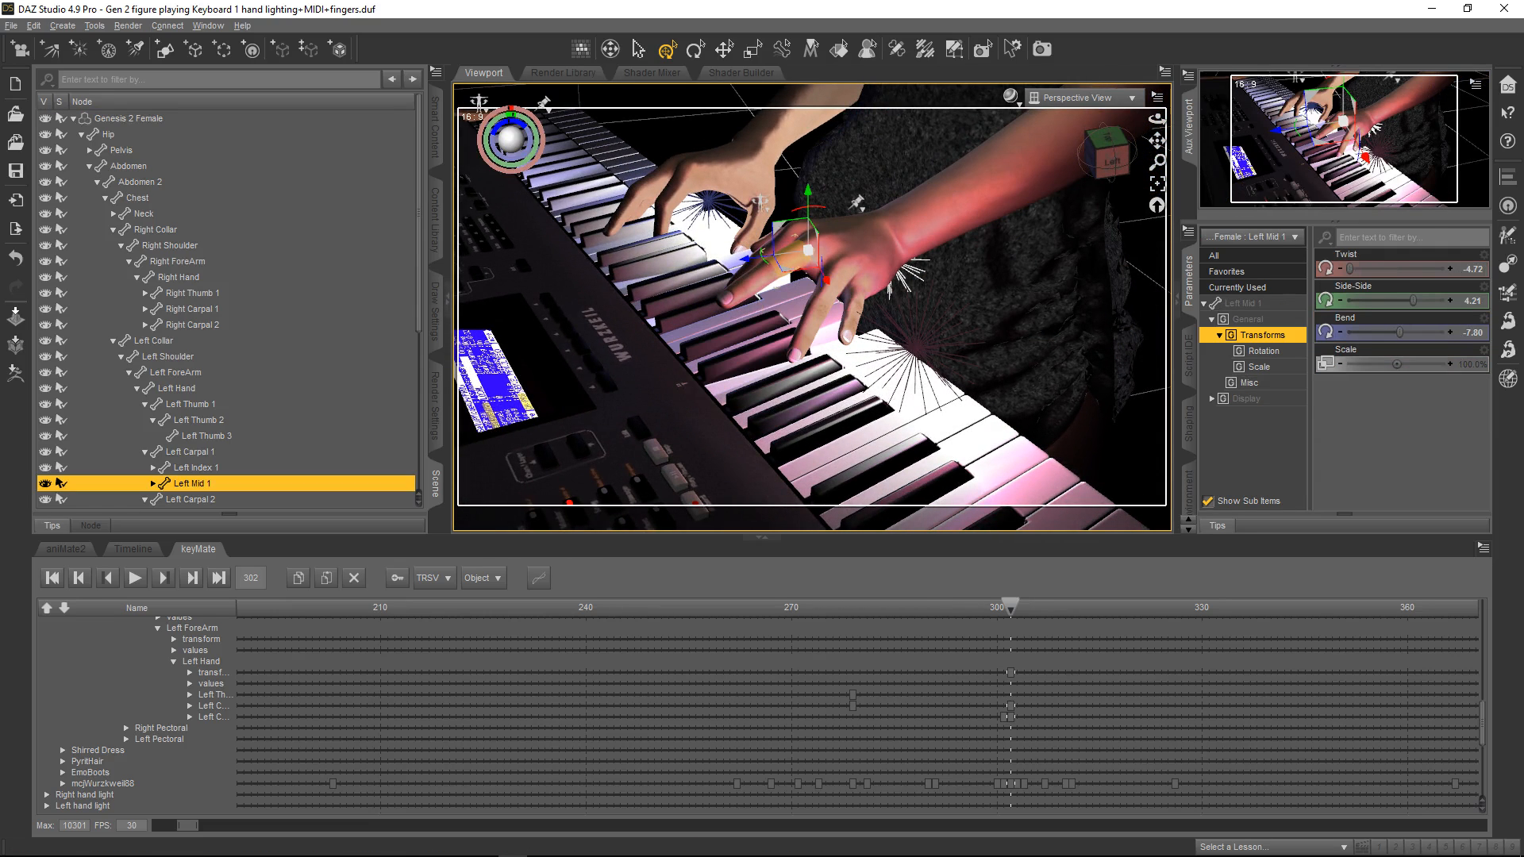
{"action": "left_click_drag", "start_coordinate": [1398, 332], "coordinate": [1389, 331]}
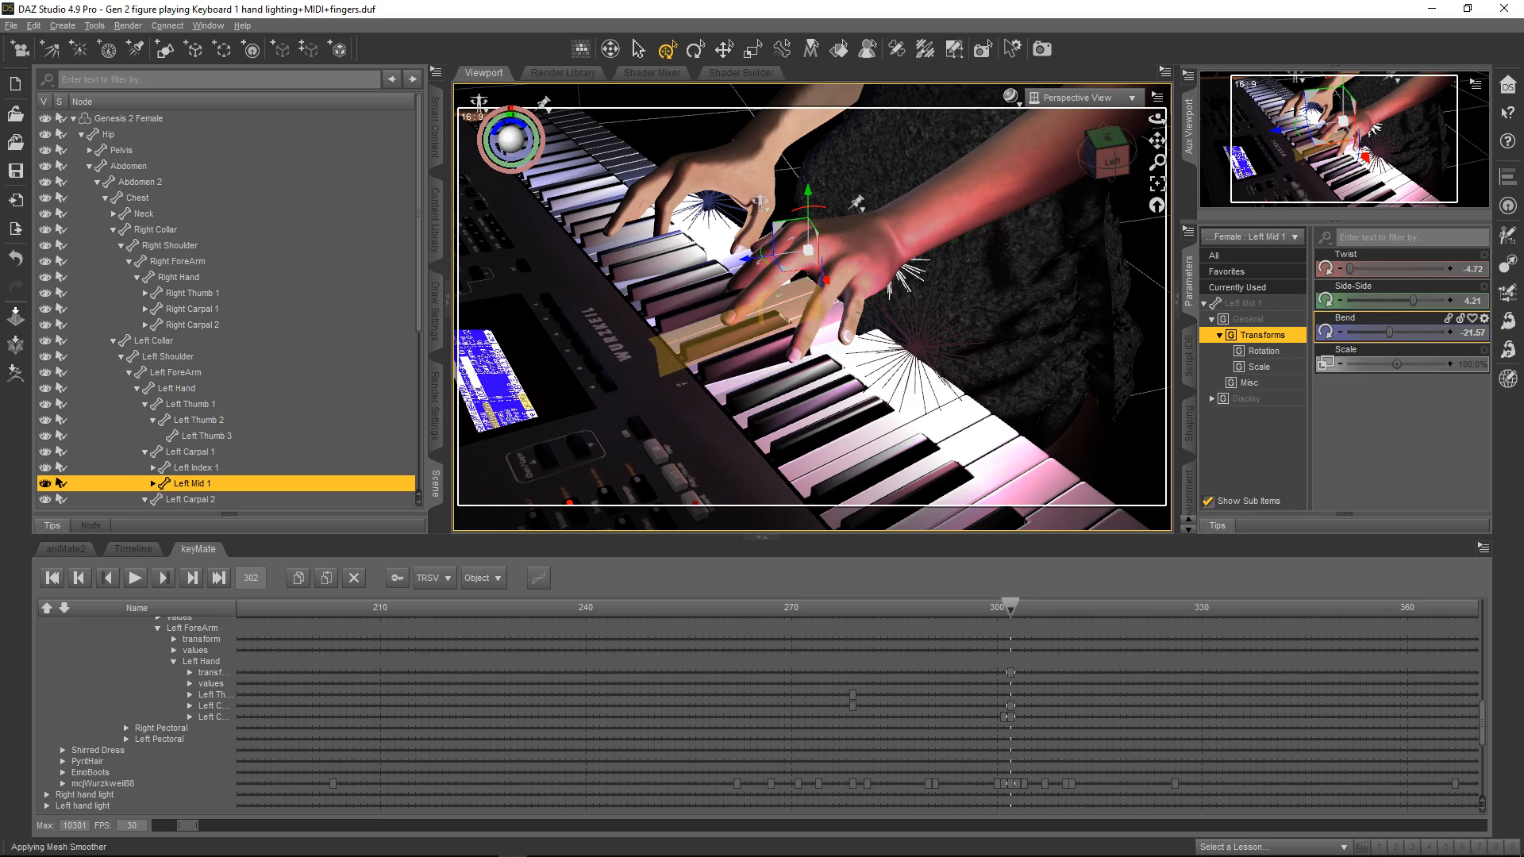
{"action": "left_click", "coordinate": [759, 287]}
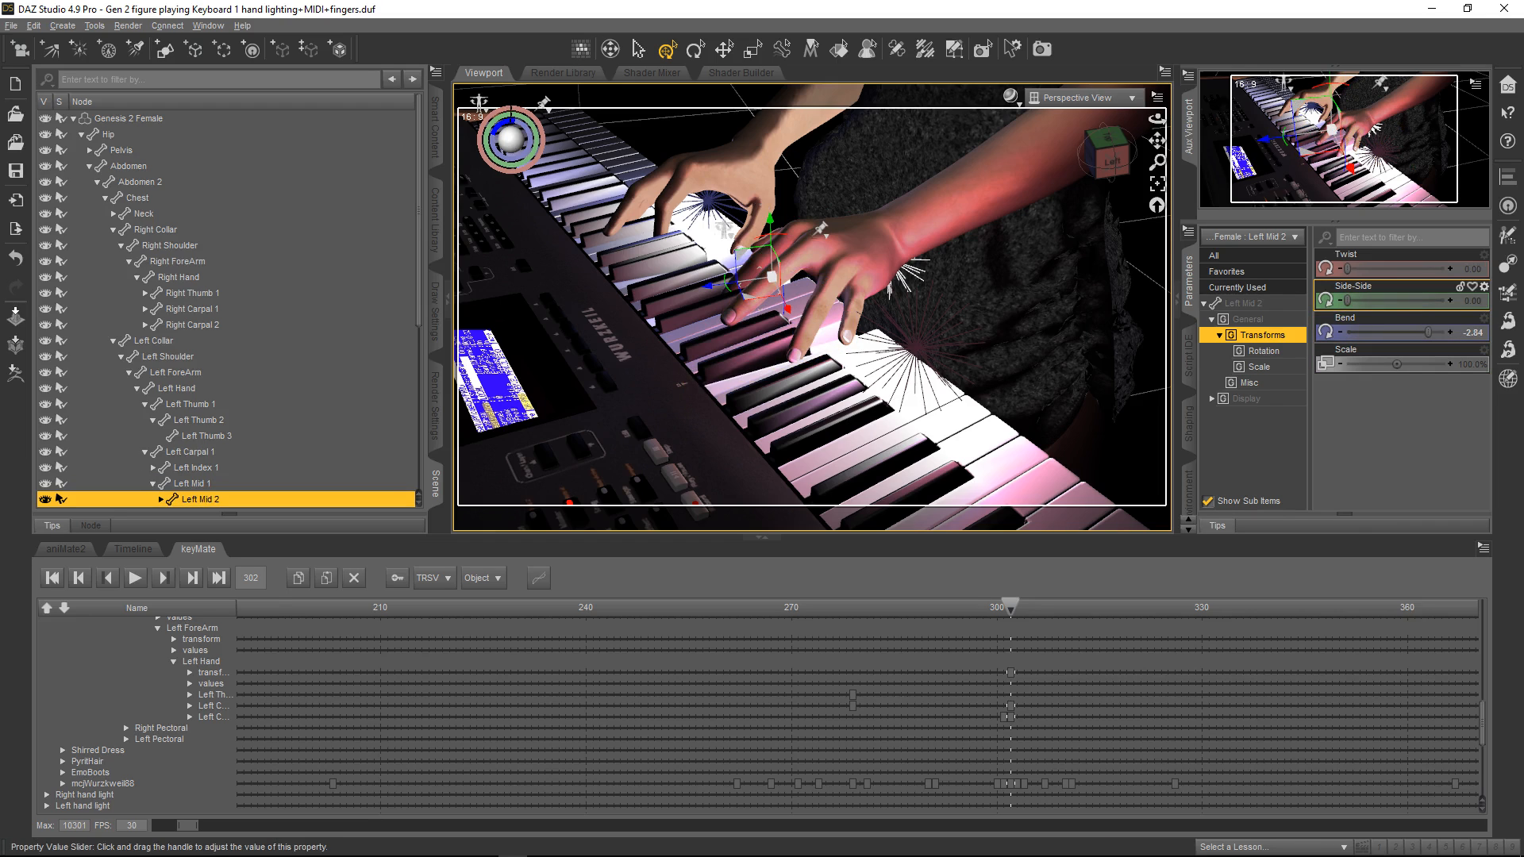
{"action": "left_click_drag", "start_coordinate": [1430, 332], "coordinate": [1432, 332]}
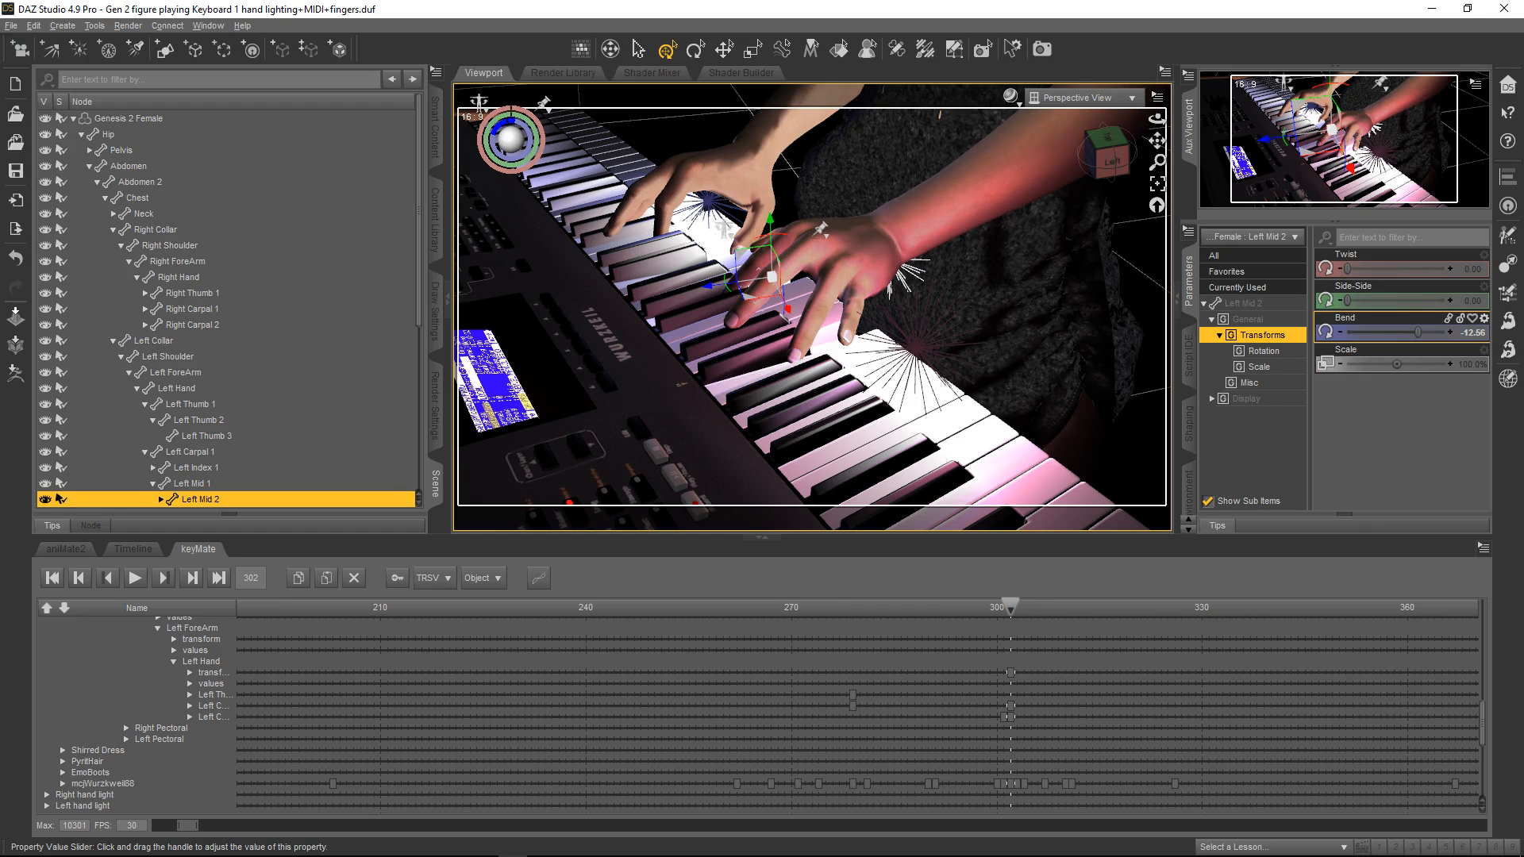
Set the Left Pinky 1 bone's Bend to 6.65 and the Left Pinky 3 bone's Bend to -38.44.
{"action": "left_click", "coordinate": [853, 300]}
{"action": "left_click_drag", "start_coordinate": [1416, 331], "coordinate": [1412, 332]}
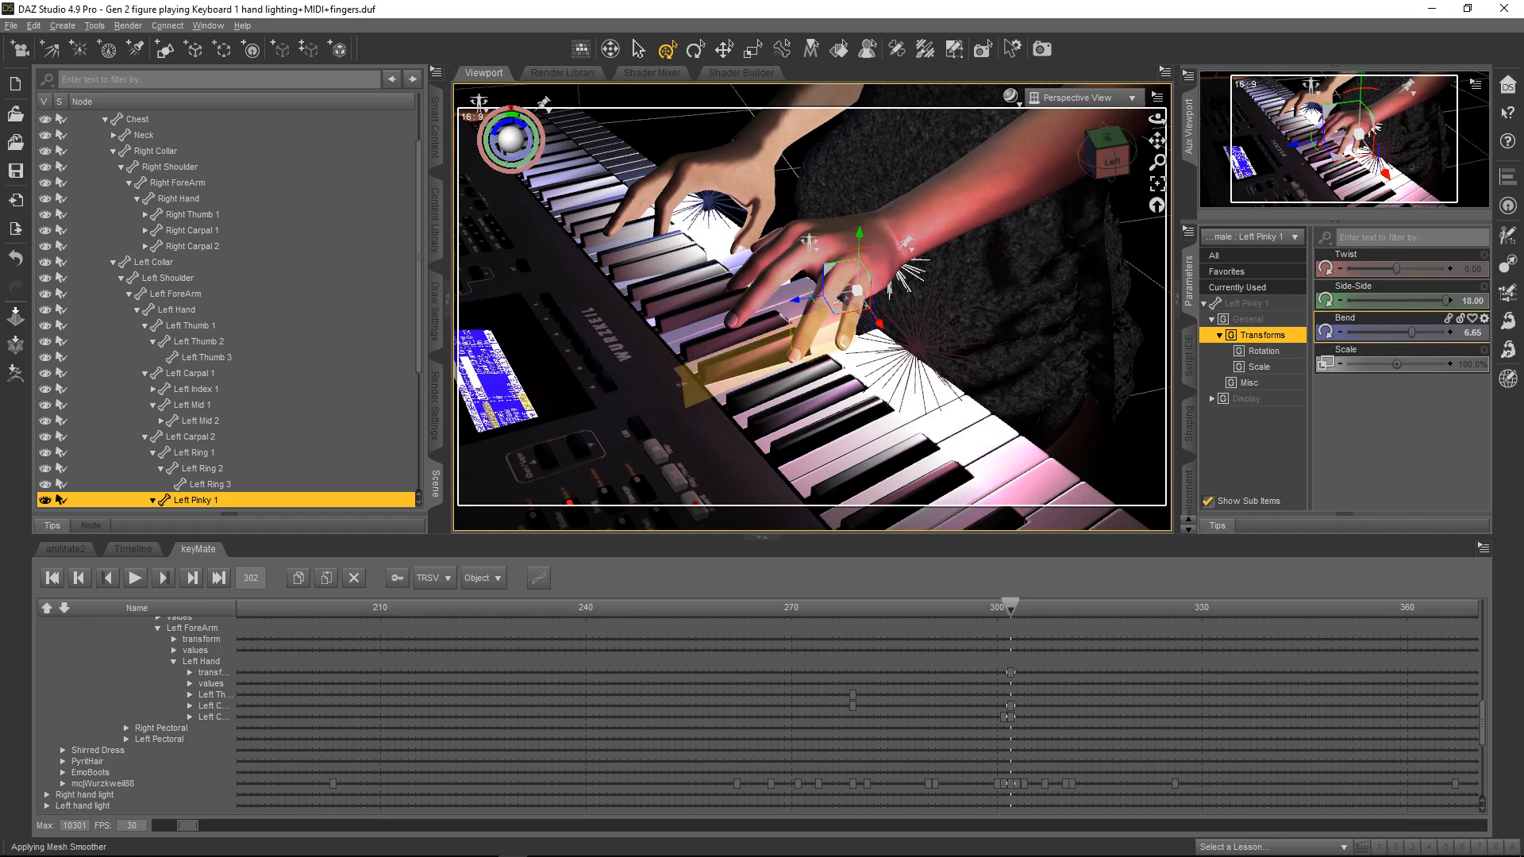
{"action": "left_click", "coordinate": [848, 332]}
{"action": "left_click_drag", "start_coordinate": [1429, 332], "coordinate": [1428, 332]}
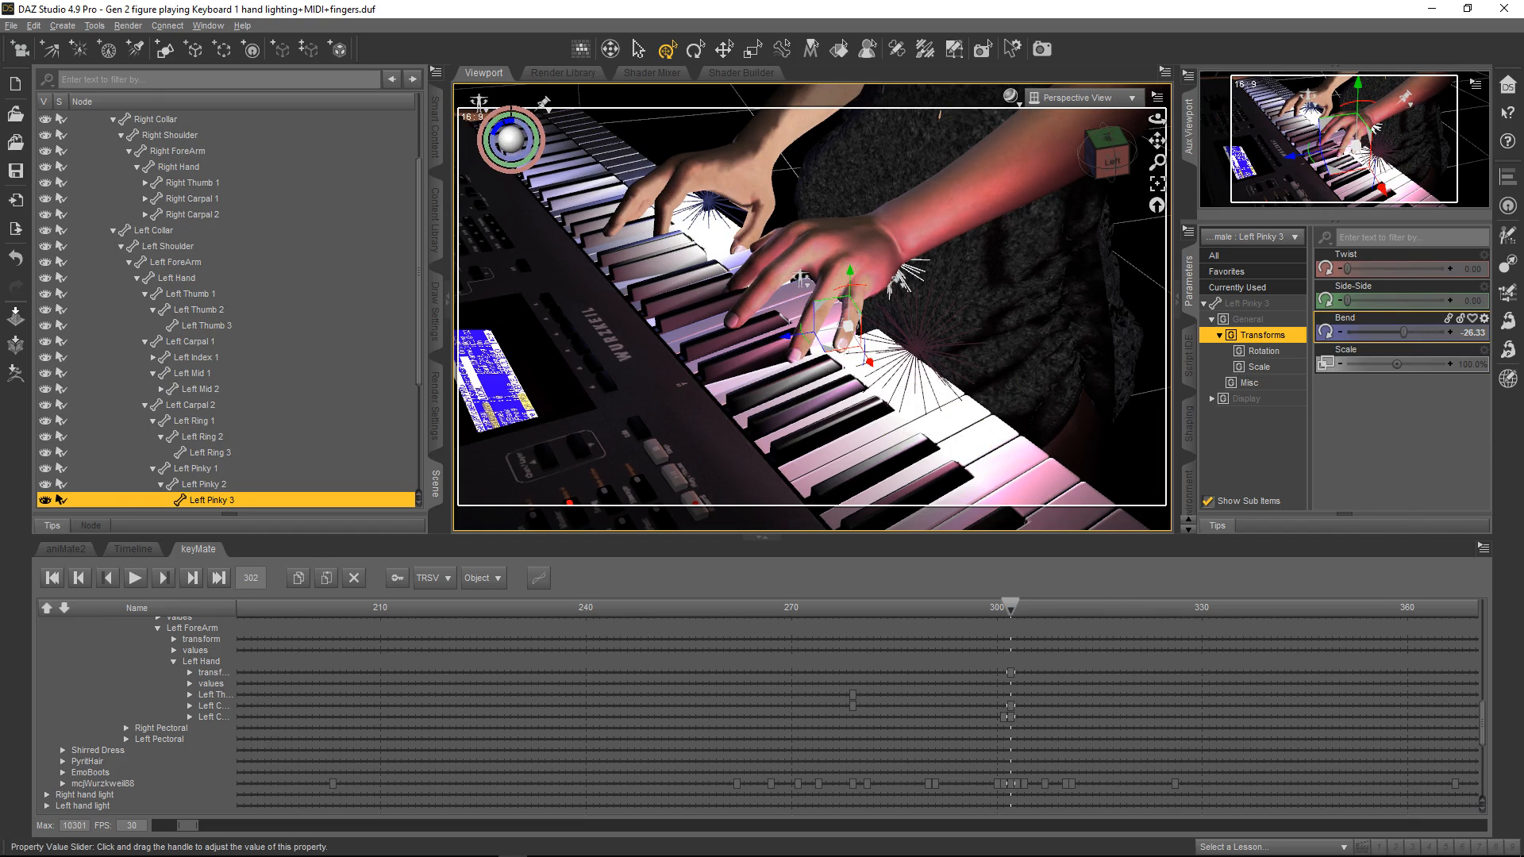
{"action": "left_click_drag", "start_coordinate": [1399, 332], "coordinate": [1398, 332]}
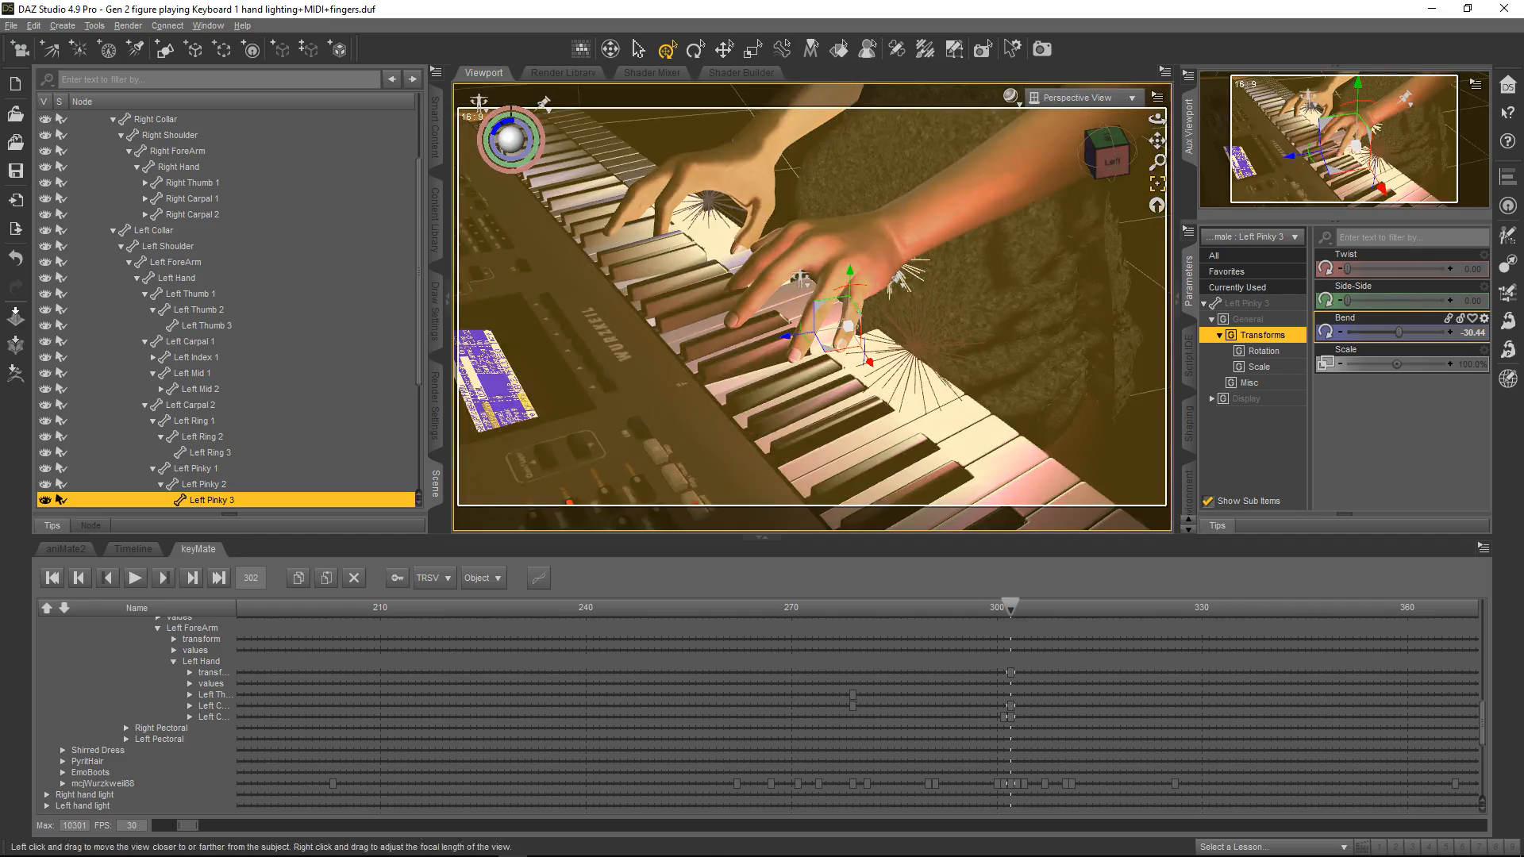
Set the Left Mid 1 bone's Side-Side rotation to -3.87.
{"action": "mouse_move", "coordinate": [510, 139]}
{"action": "left_mouse_down"}
{"action": "mouse_move", "coordinate": [533, 143]}
{"action": "mouse_move", "coordinate": [508, 140]}
{"action": "mouse_move", "coordinate": [507, 154]}
{"action": "mouse_move", "coordinate": [508, 141]}
{"action": "left_mouse_up"}
{"action": "left_click_drag", "start_coordinate": [1156, 118], "coordinate": [1157, 129]}
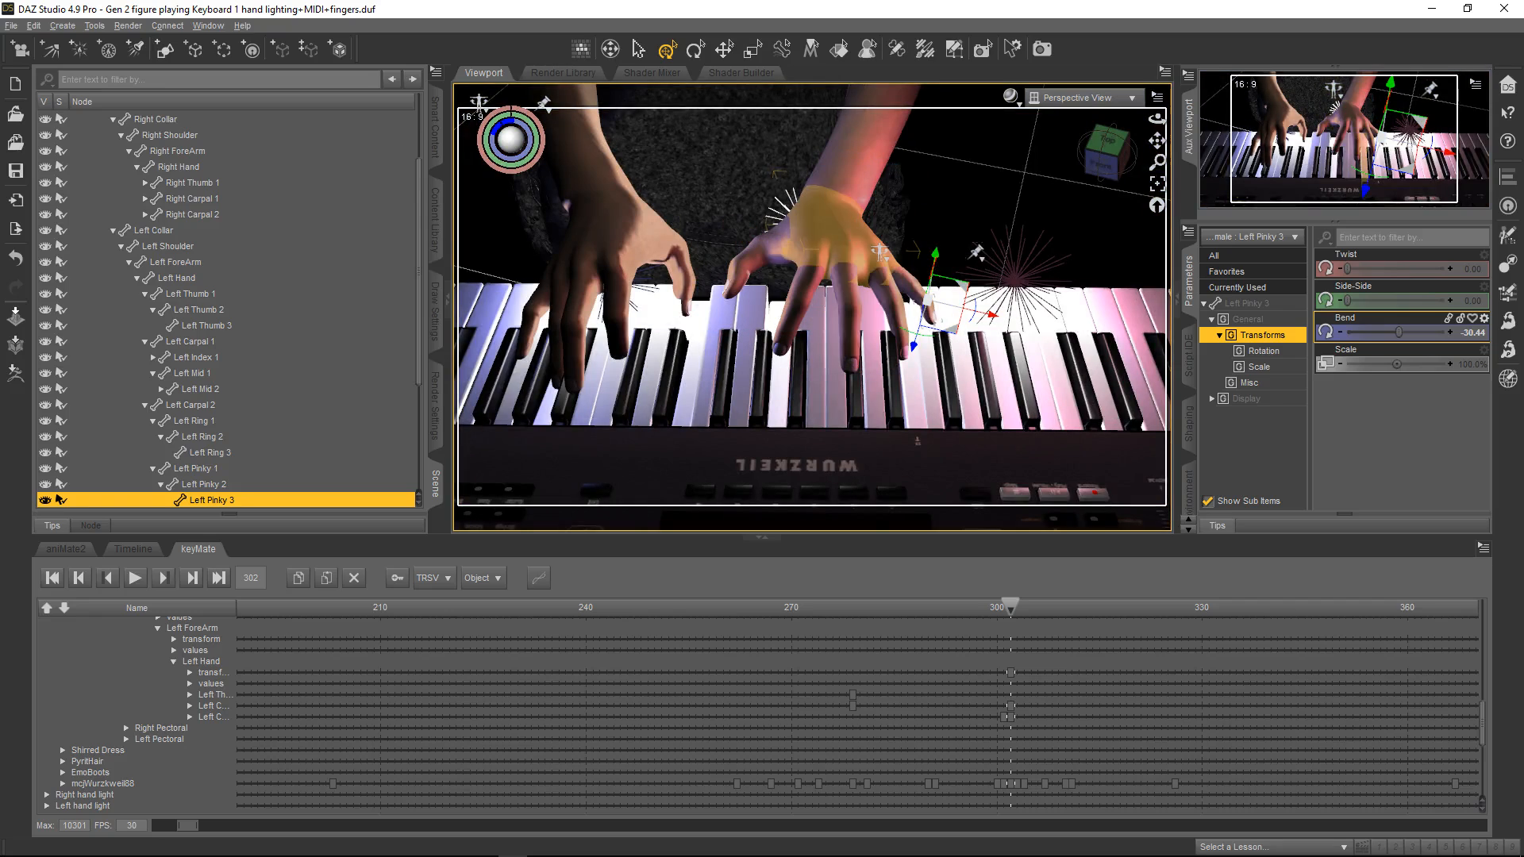
{"action": "left_click", "coordinate": [845, 290]}
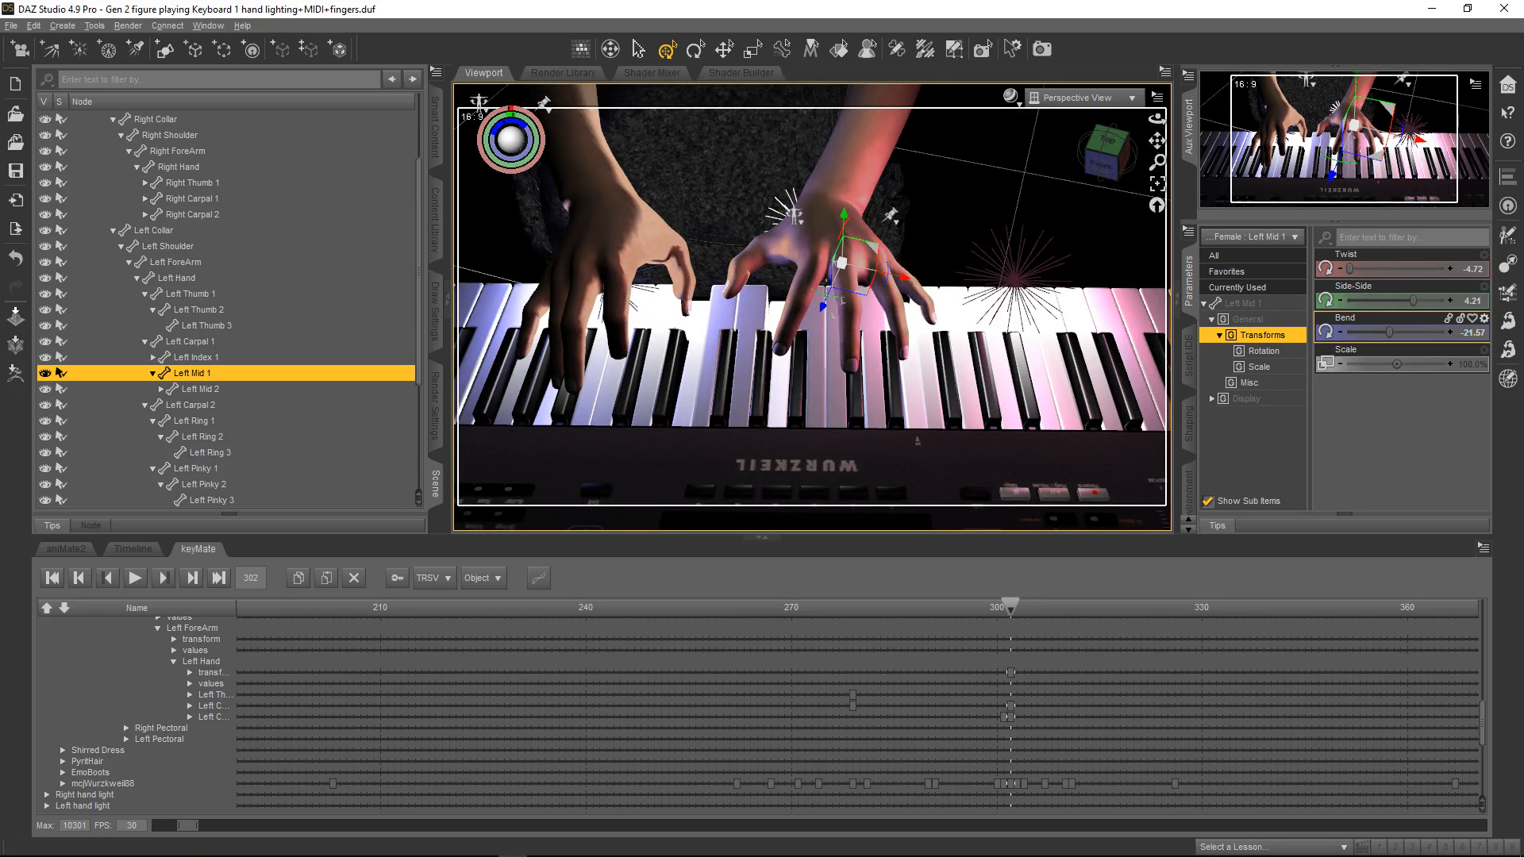
{"action": "left_click_drag", "start_coordinate": [1412, 301], "coordinate": [1380, 301]}
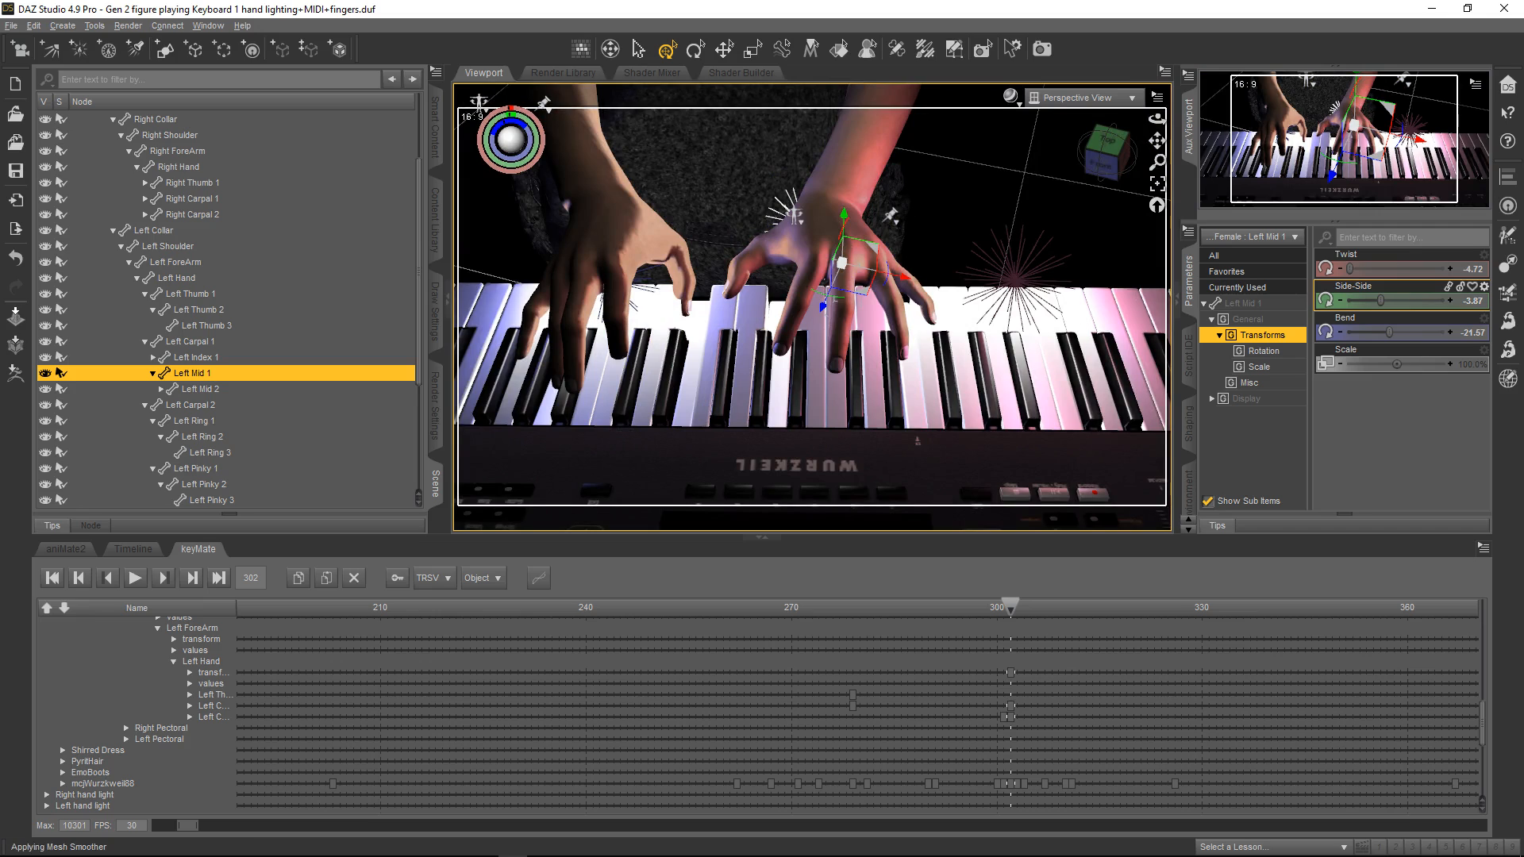
Step back frame by frame from frame 302 and forward to it again to review the hand motion against the keys.
{"action": "key", "text": "Left"}
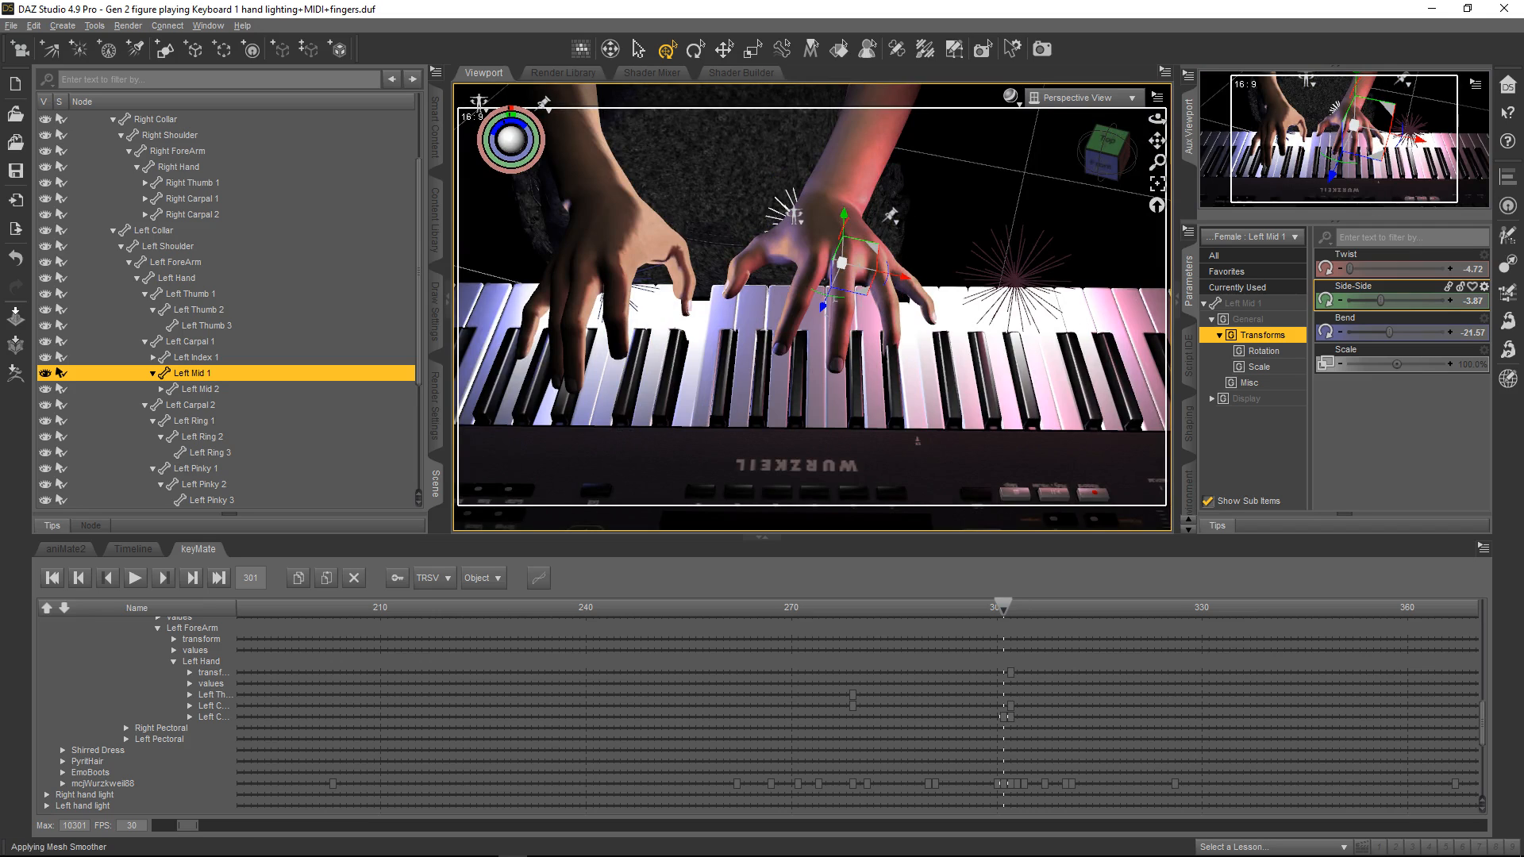
{"action": "key", "text": "Left"}
{"action": "key", "text": "Left"}
{"action": "key", "text": "Left"}
{"action": "key", "text": "Left"}
{"action": "key", "text": "Left"}
{"action": "key", "text": "Left"}
{"action": "key", "text": "Left"}
{"action": "key", "text": "Left"}
{"action": "key", "text": "Left"}
{"action": "key", "text": "Left"}
{"action": "key", "text": "Left"}
{"action": "key", "text": "Left"}
{"action": "key", "text": "Left"}
{"action": "key", "text": "Left"}
{"action": "key", "text": "Left"}
{"action": "key", "text": "Left"}
{"action": "key", "text": "Left"}
{"action": "key", "text": "Left"}
{"action": "key", "text": "Left"}
{"action": "key", "text": "Left"}
{"action": "key", "text": "Right"}
{"action": "key", "text": "Right"}
{"action": "key", "text": "Right"}
{"action": "key", "text": "Right"}
{"action": "key", "text": "Right"}
{"action": "key", "text": "Right"}
{"action": "key", "text": "Right"}
{"action": "key", "text": "Right"}
{"action": "key", "text": "Right"}
{"action": "key", "text": "Right"}
{"action": "key", "text": "Right"}
{"action": "key", "text": "Right"}
{"action": "key", "text": "Right"}
{"action": "key", "text": "Right"}
{"action": "key", "text": "Right"}
{"action": "key", "text": "Right"}
{"action": "key", "text": "Right"}
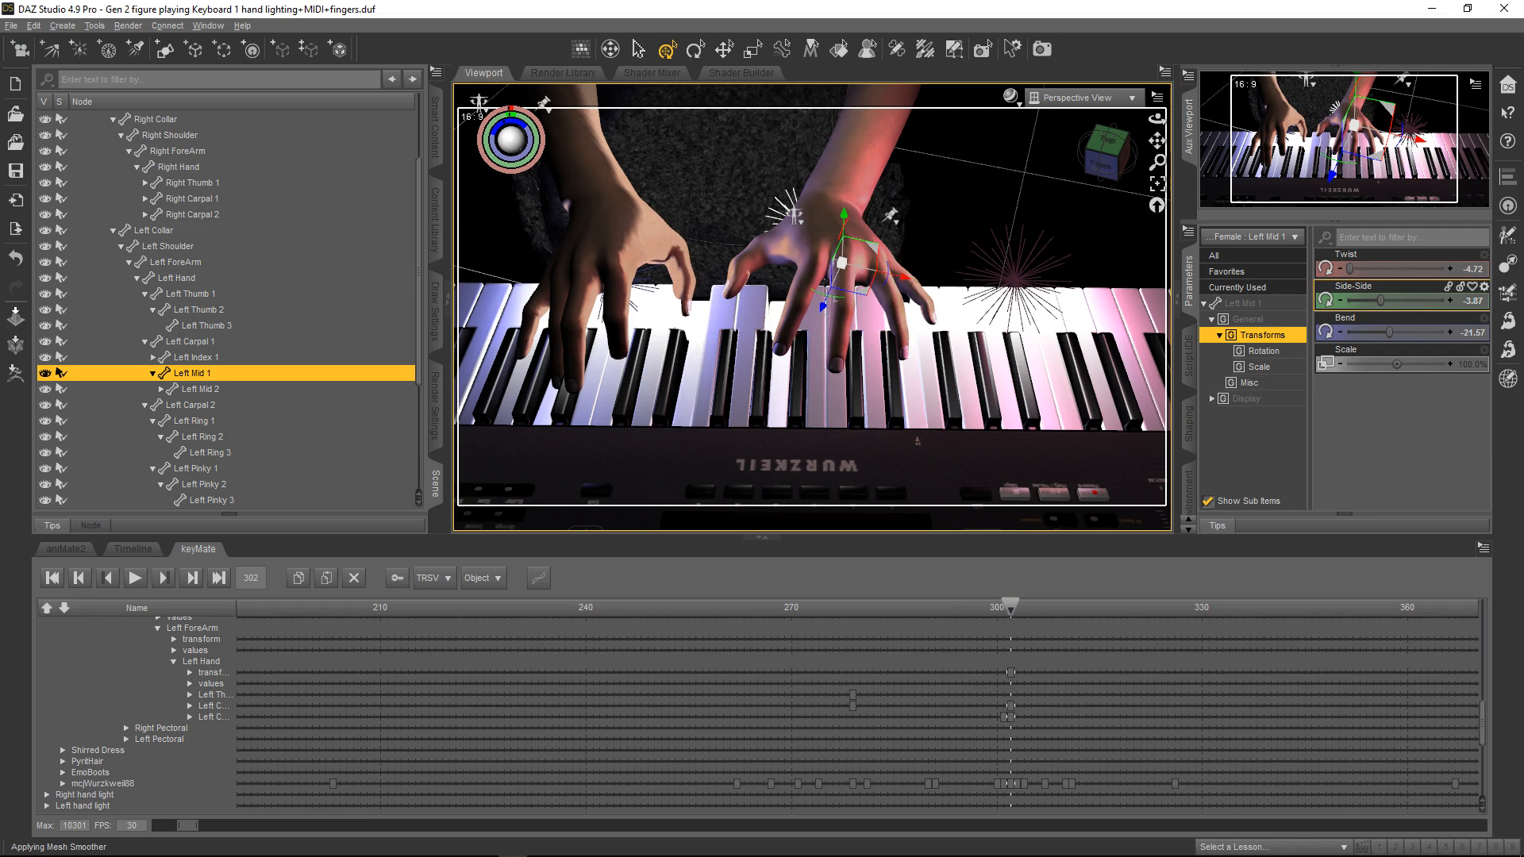
Create keyframes at frame 302 for the Right Collar and Left Collar bones and their child bones.
{"action": "scroll", "coordinate": [135, 714], "scroll_direction": "up", "scroll_amount": 10}
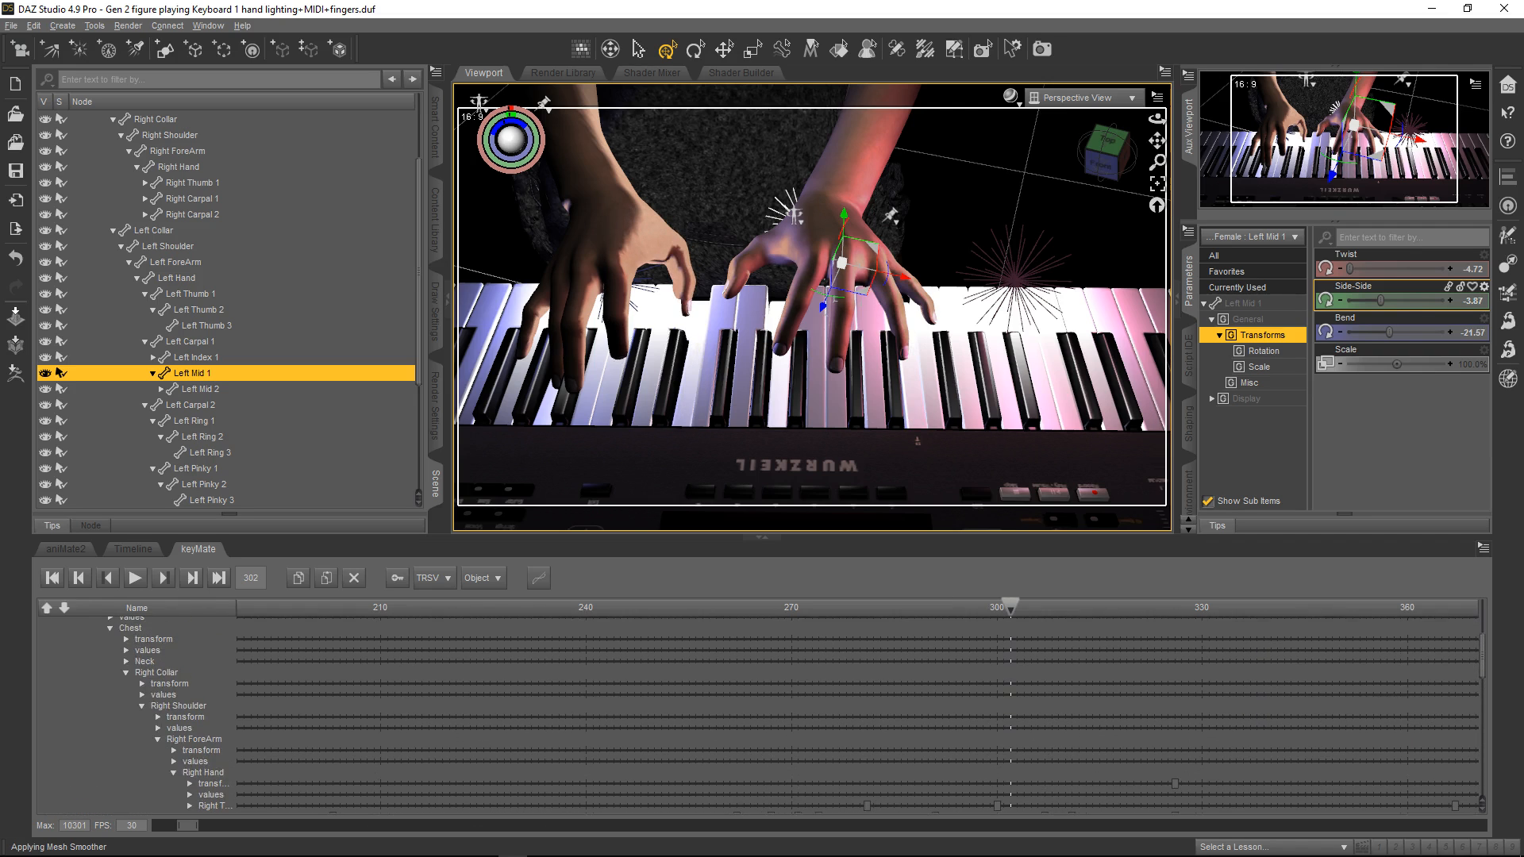
{"action": "left_click", "coordinate": [155, 673]}
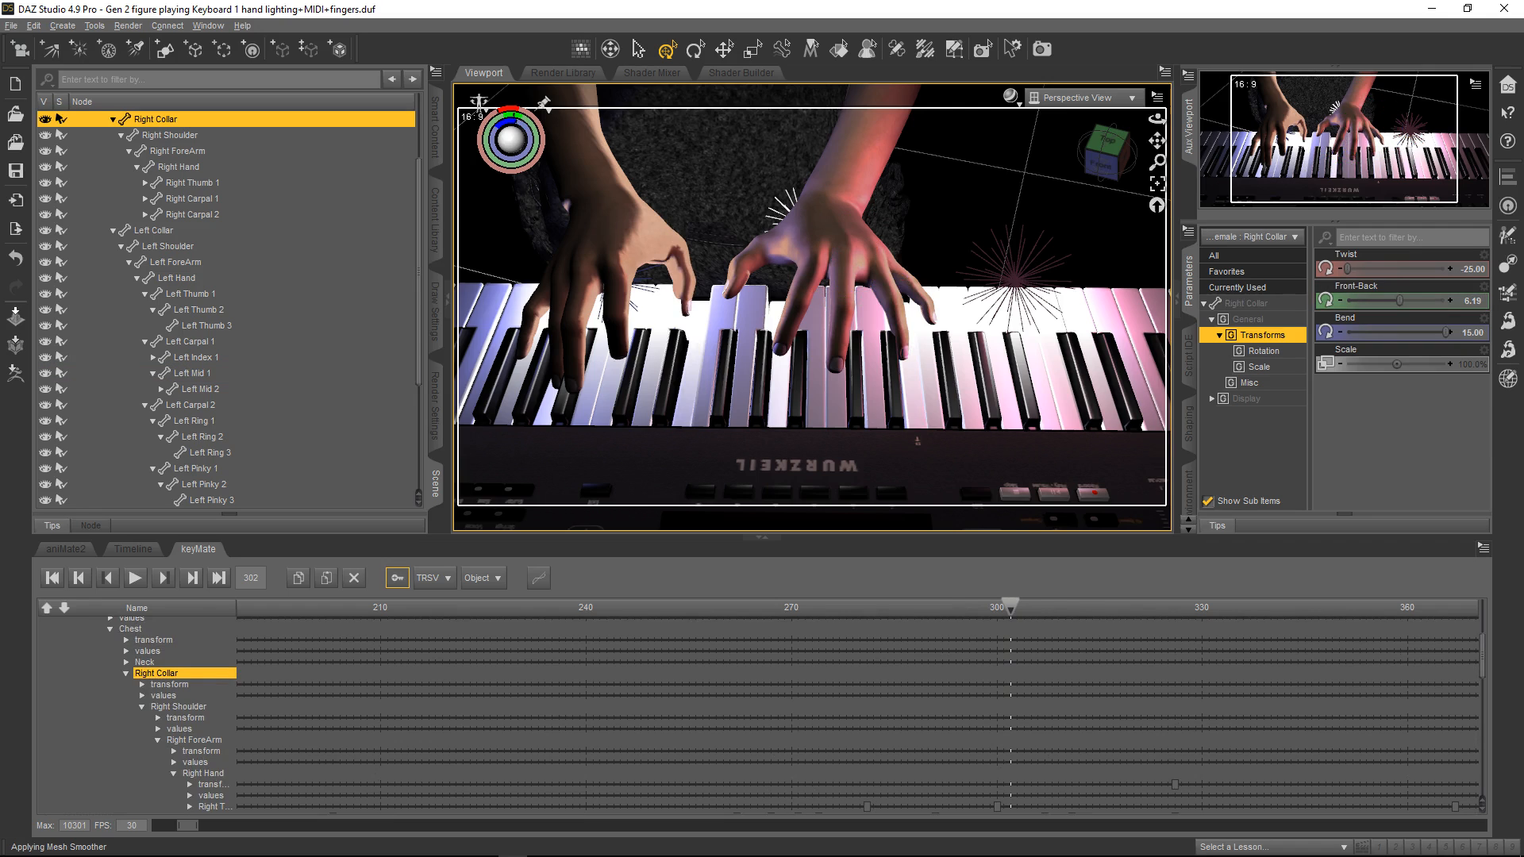
{"action": "scroll", "coordinate": [135, 714], "scroll_direction": "down", "scroll_amount": 3}
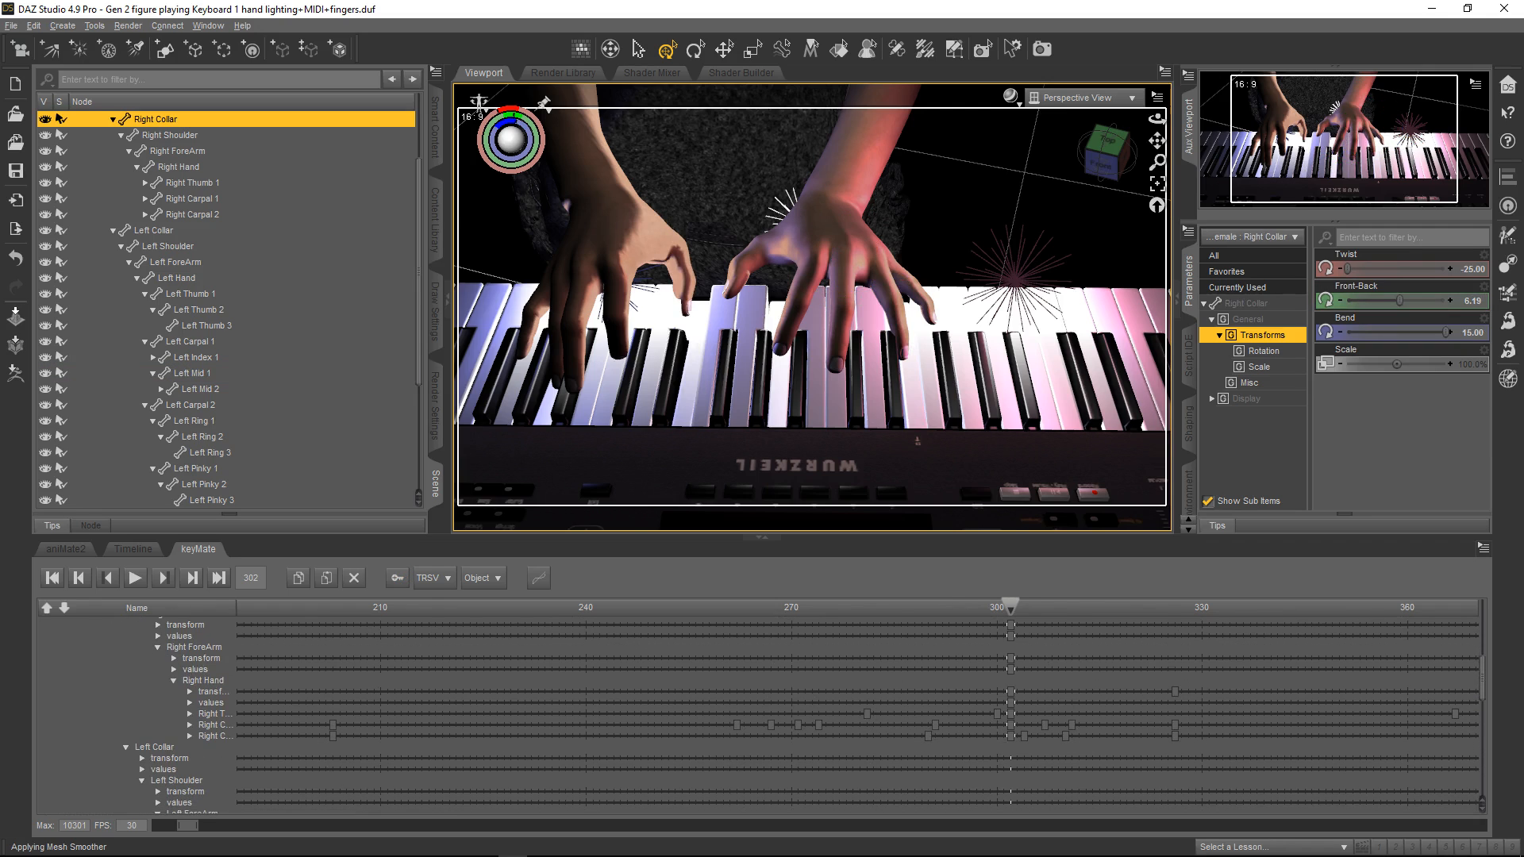
{"action": "left_click", "coordinate": [155, 747]}
{"action": "left_click", "coordinate": [397, 578]}
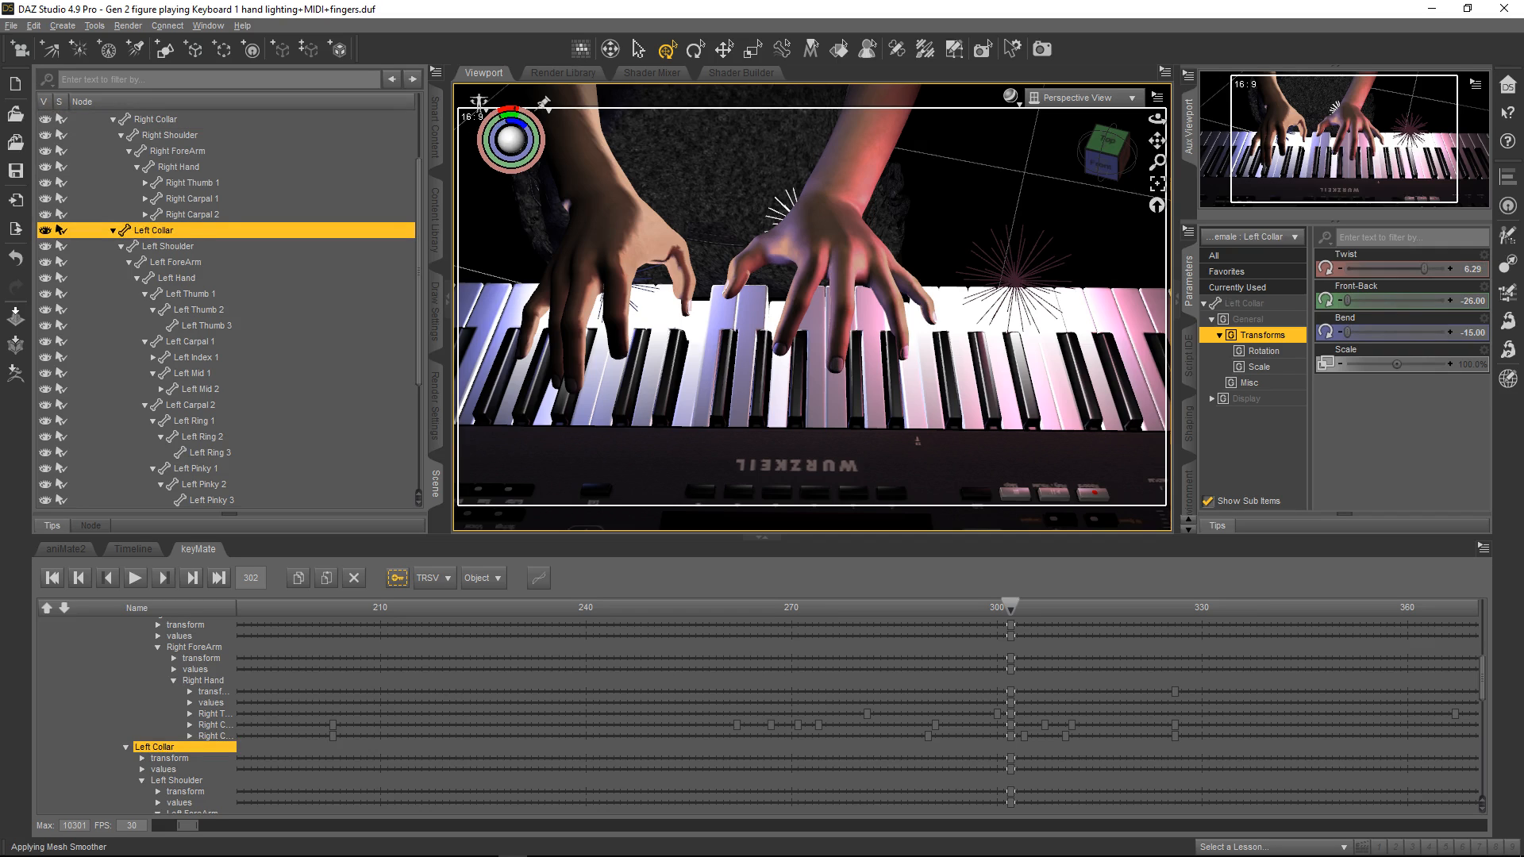
Collapse the Right Collar and Left Collar hierarchies in the keyframe track list.
{"action": "scroll", "coordinate": [135, 715], "scroll_direction": "up", "scroll_amount": 4}
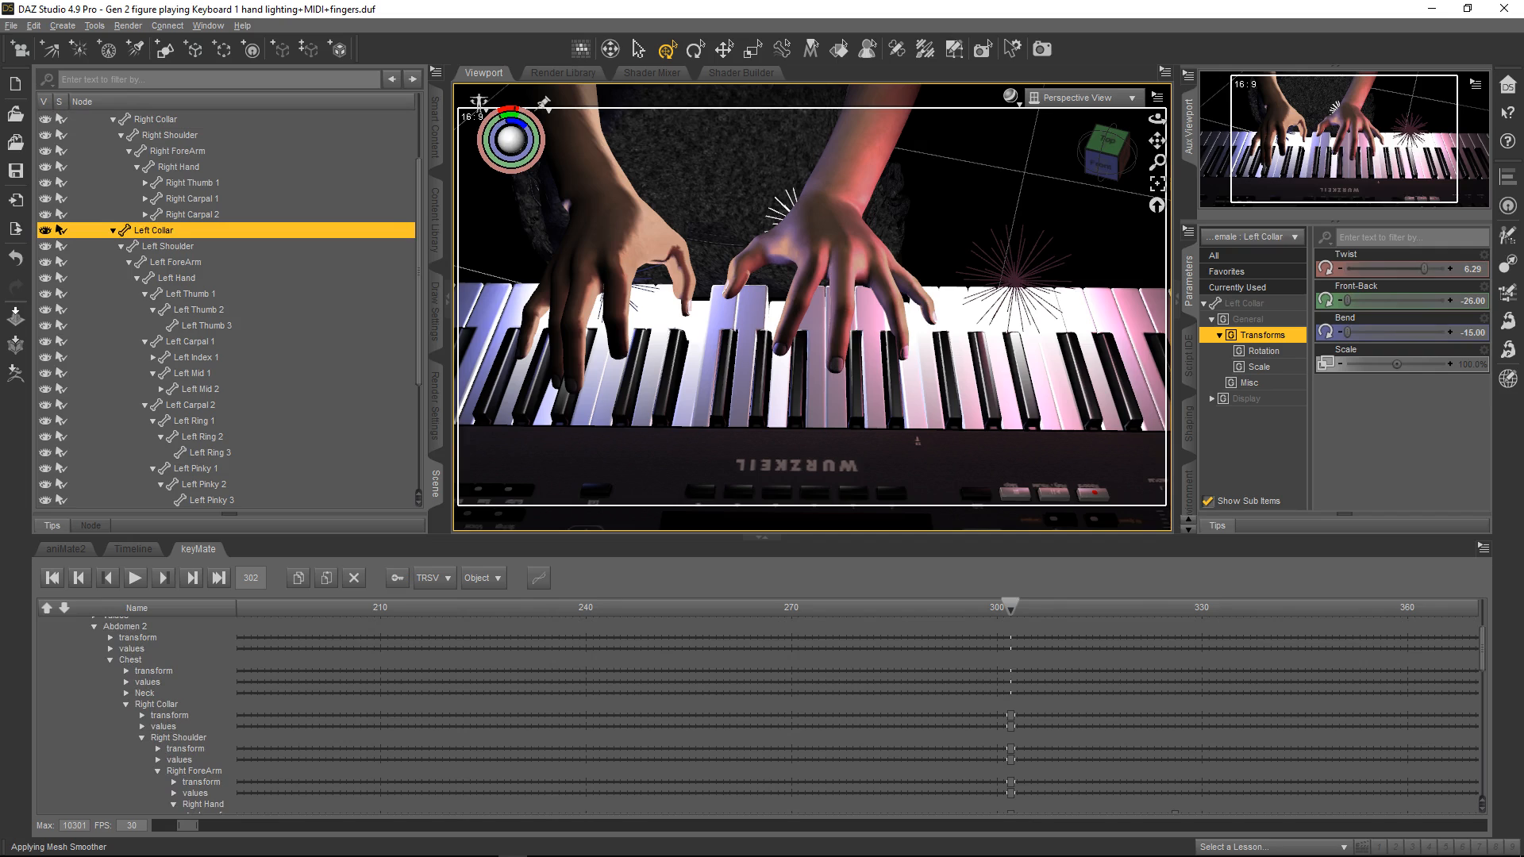
{"action": "left_click", "coordinate": [127, 705]}
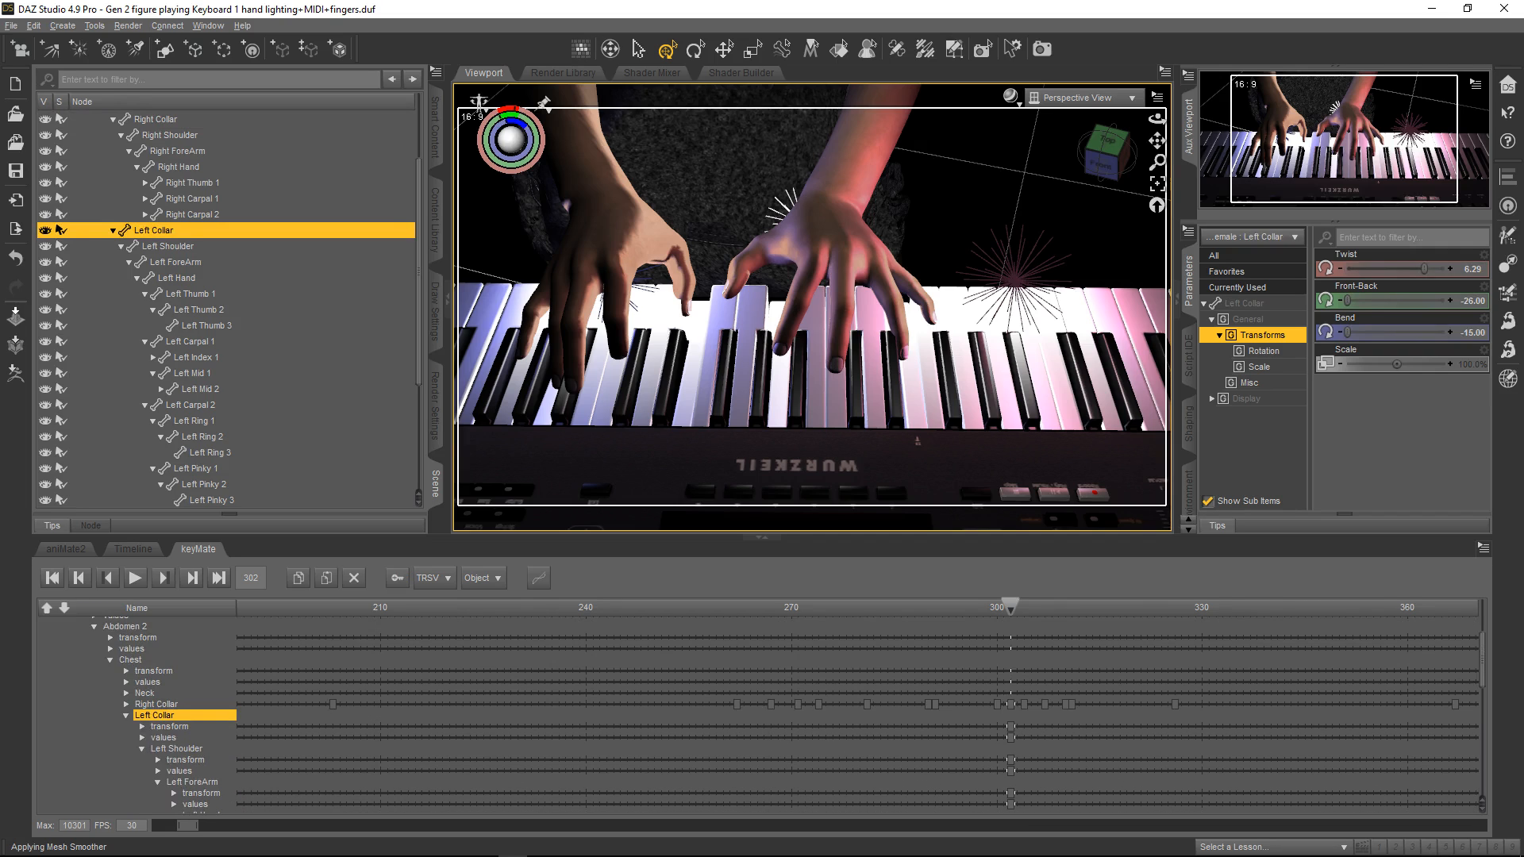
{"action": "left_click", "coordinate": [126, 715]}
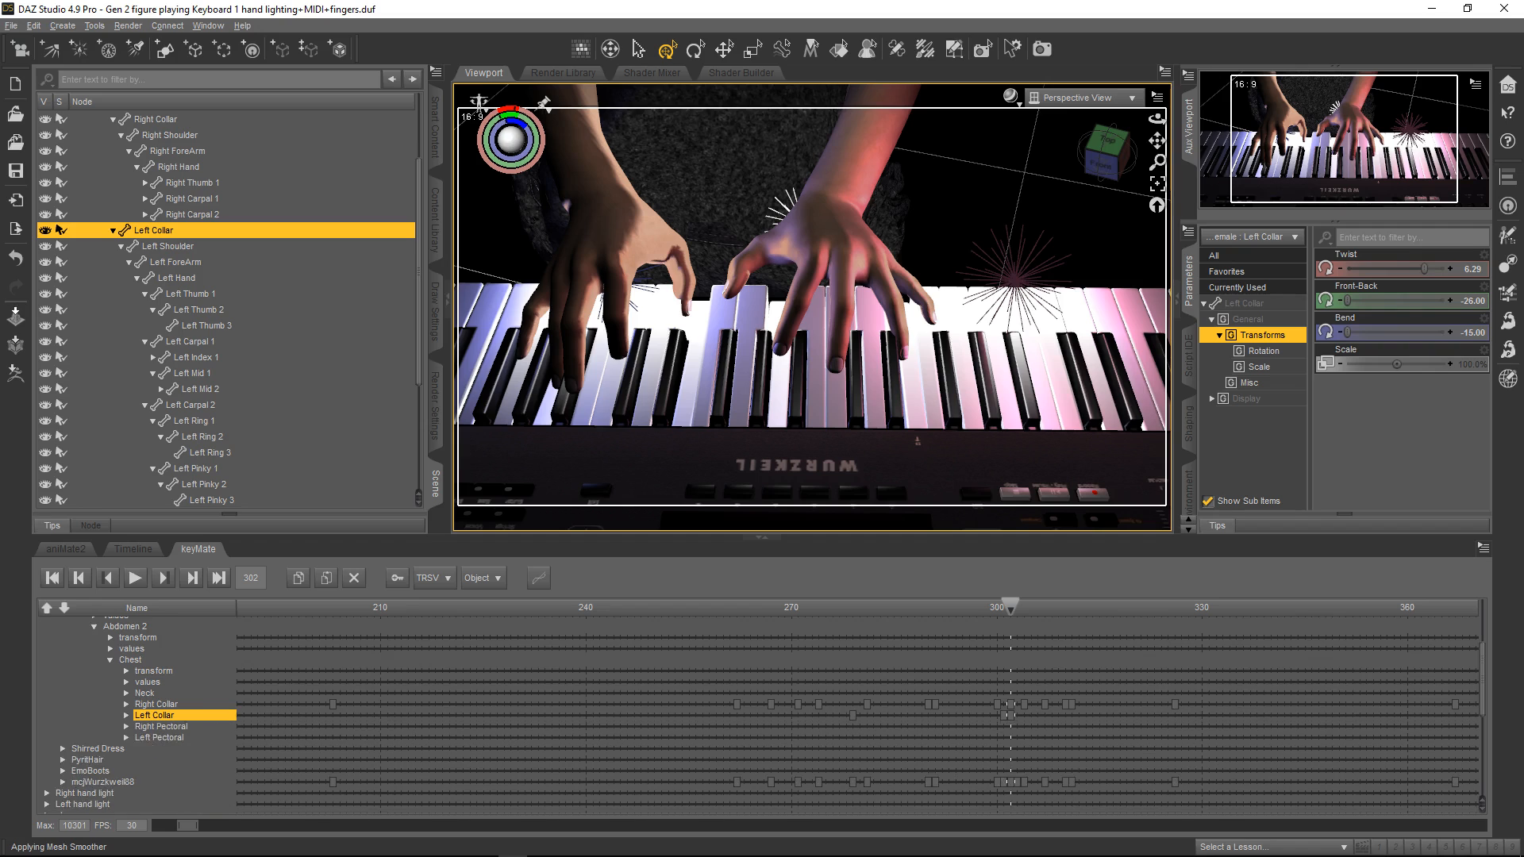
Set the Right Collar and Left Collar keyframes from about frame 262 to 326 to Constant interpolation.
{"action": "left_click", "coordinate": [156, 704]}
{"action": "left_click", "coordinate": [154, 716]}
{"action": "left_click_drag", "start_coordinate": [676, 671], "coordinate": [1314, 798]}
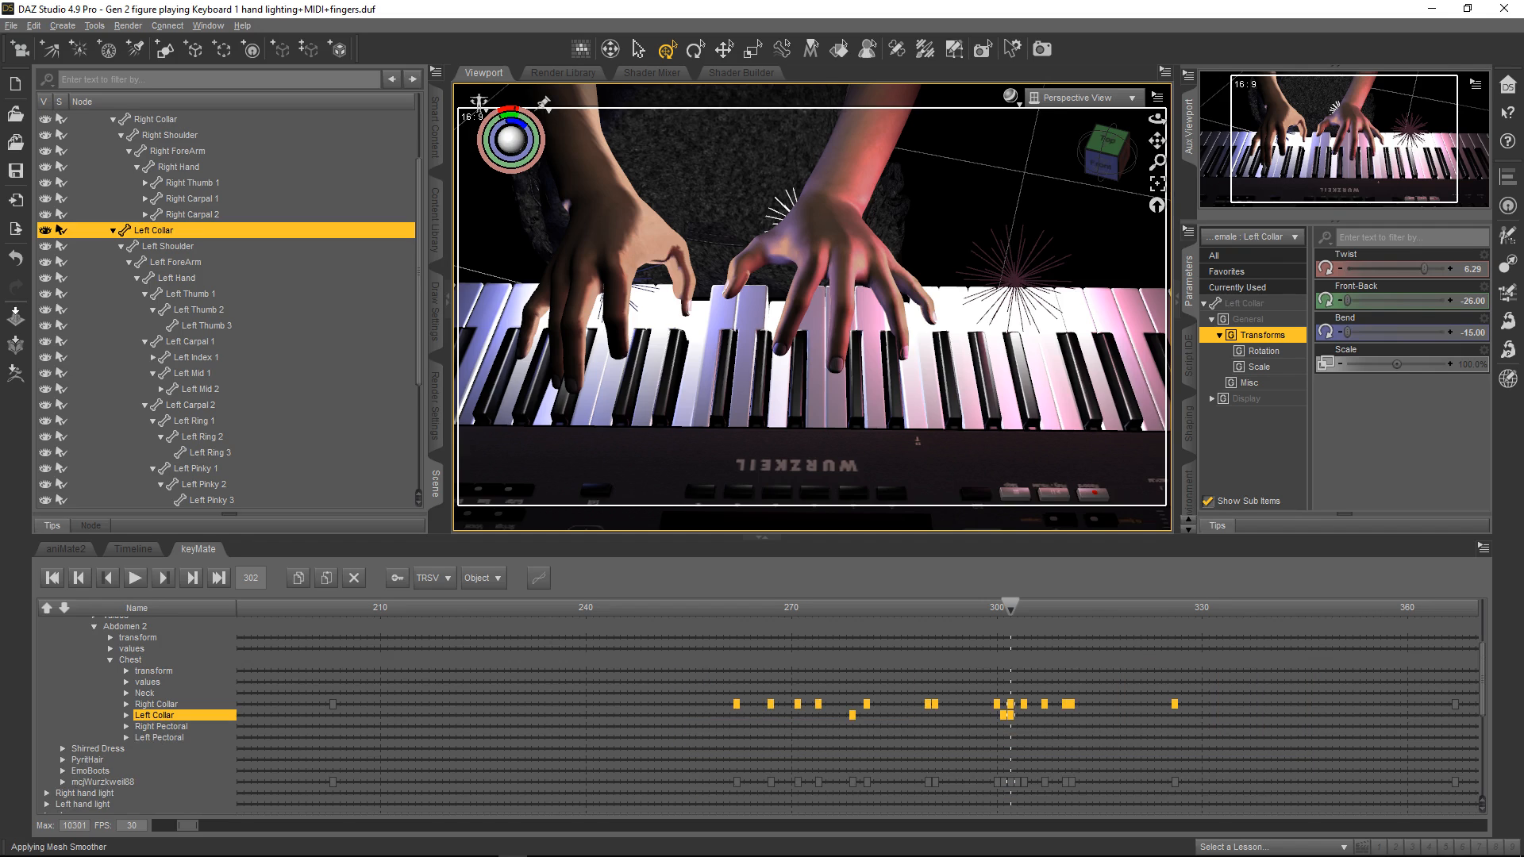
{"action": "left_click", "coordinate": [539, 579]}
{"action": "left_click", "coordinate": [567, 621]}
Set the mcjWurzkweil88 keyframes from about frame 262 to 326 to Constant interpolation and scrub back to frame 224.
{"action": "left_click_drag", "start_coordinate": [704, 758], "coordinate": [1219, 807]}
{"action": "left_click", "coordinate": [539, 579]}
{"action": "left_click", "coordinate": [567, 620]}
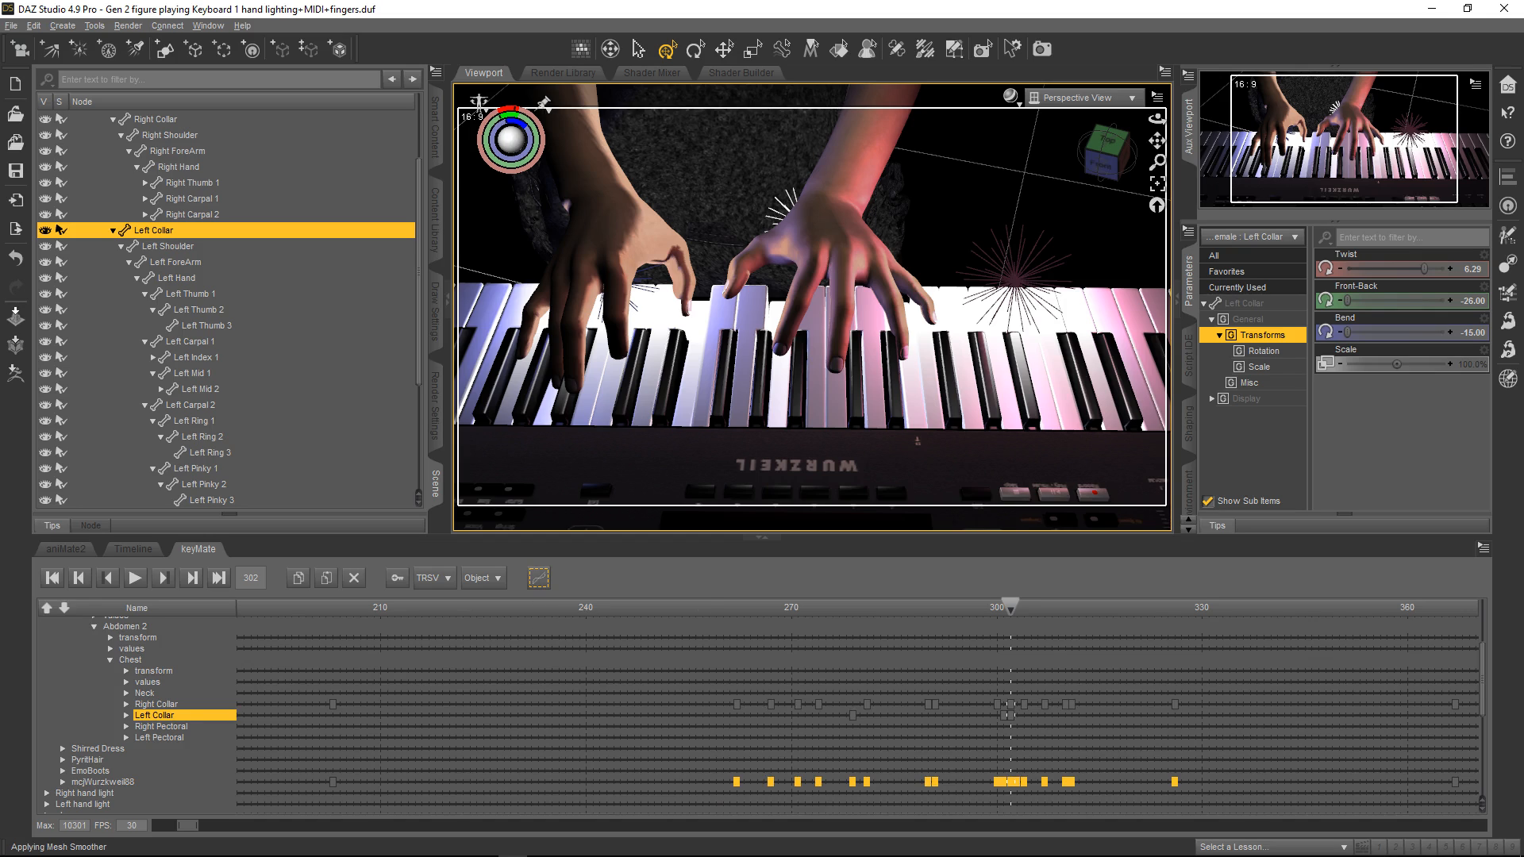
{"action": "left_click", "coordinate": [702, 607]}
{"action": "left_click_drag", "start_coordinate": [695, 607], "coordinate": [476, 607]}
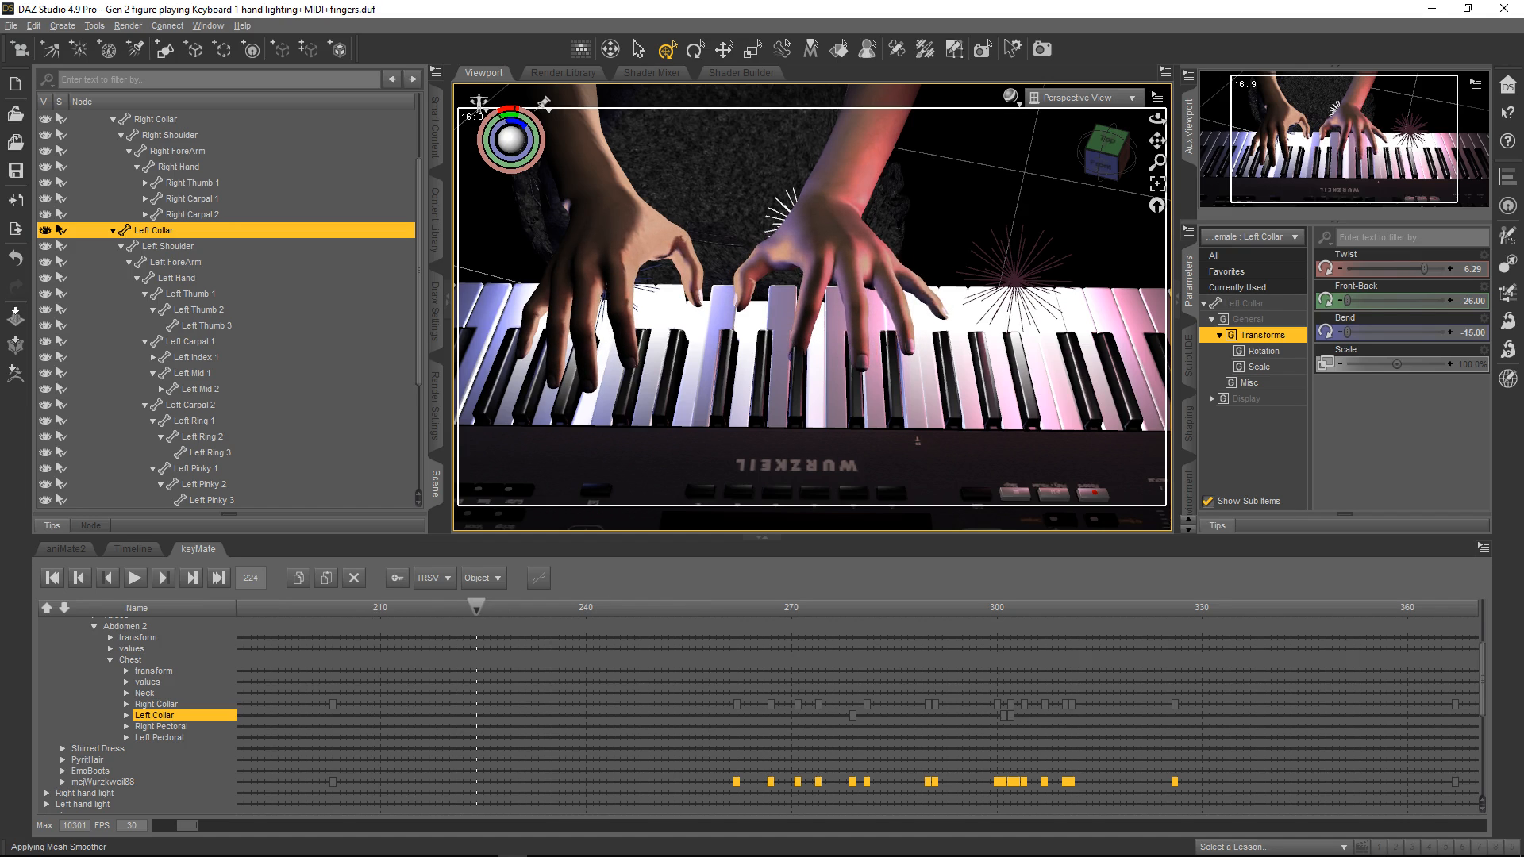
Set the Neck, Right Collar and Left Collar keyframes from about frame 81 to 203 to Constant interpolation.
{"action": "left_click_drag", "start_coordinate": [188, 825], "coordinate": [182, 825]}
{"action": "left_click_drag", "start_coordinate": [1126, 716], "coordinate": [240, 811]}
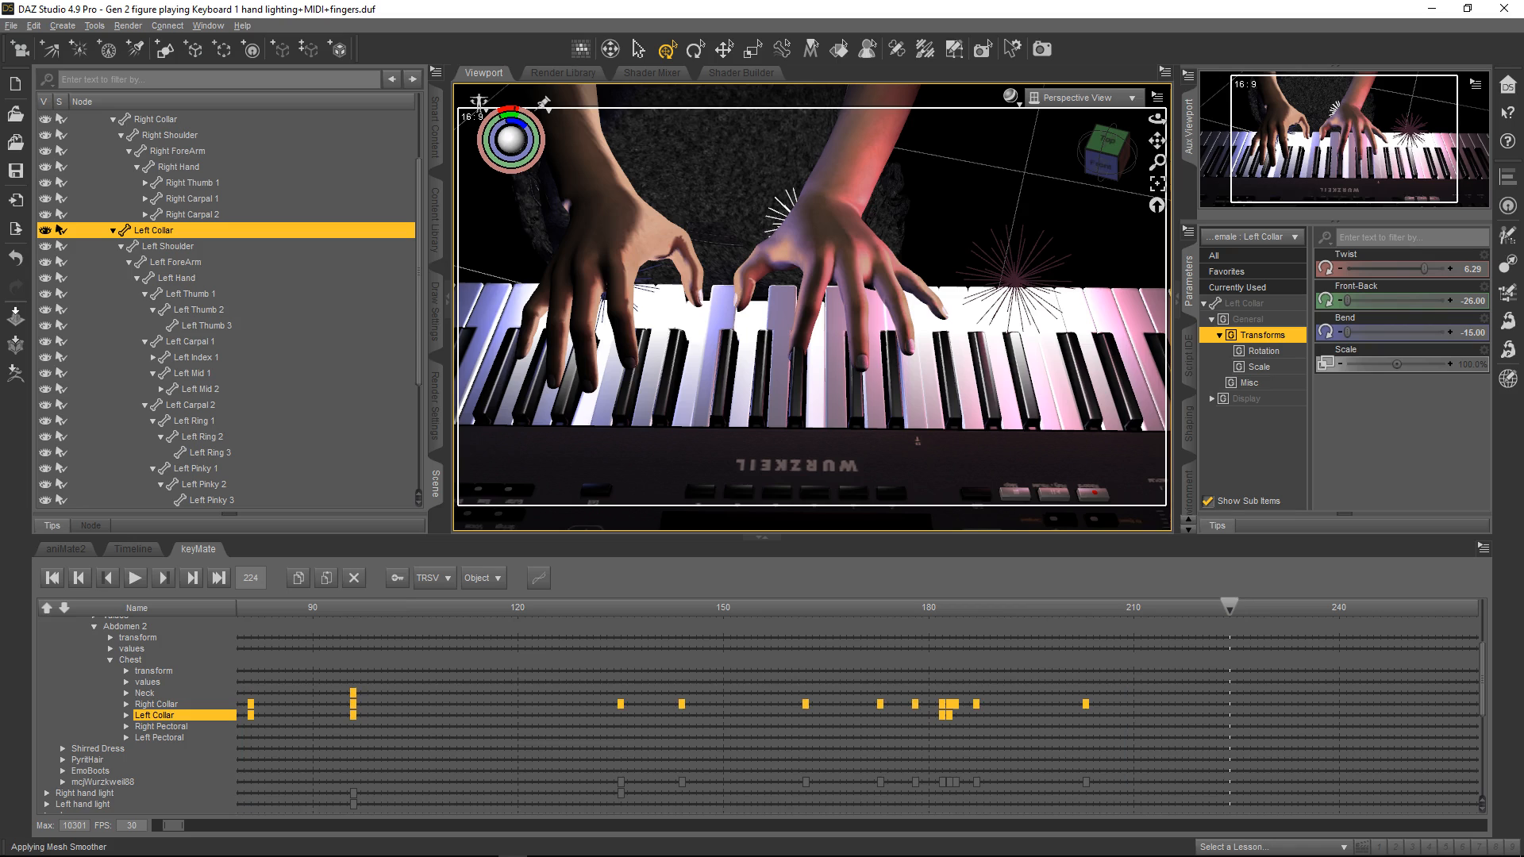
{"action": "left_click", "coordinate": [539, 578]}
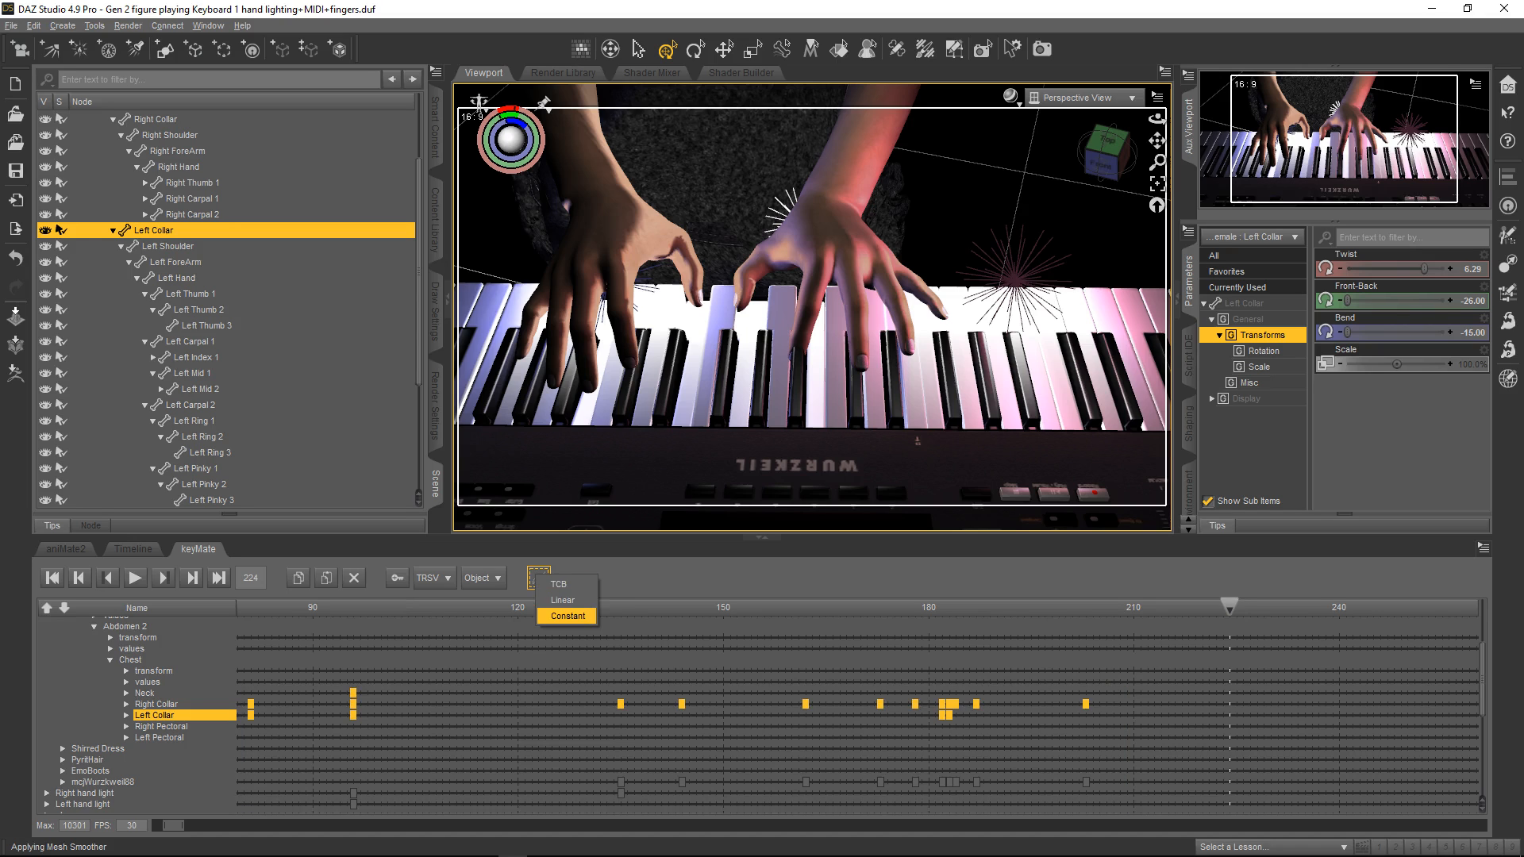
{"action": "left_click", "coordinate": [567, 617]}
Set the mcjWurzkweil88, Right hand light and Left hand light keyframes from about frame 96 to 203 to Constant interpolation.
{"action": "left_click_drag", "start_coordinate": [1122, 762], "coordinate": [312, 808]}
{"action": "left_click", "coordinate": [539, 578]}
{"action": "left_click", "coordinate": [566, 617]}
Scrub to frame 135 and check the interpolation type of individual keyframes around frame 96, including the Right Collar one.
{"action": "left_click_drag", "start_coordinate": [665, 608], "coordinate": [620, 608]}
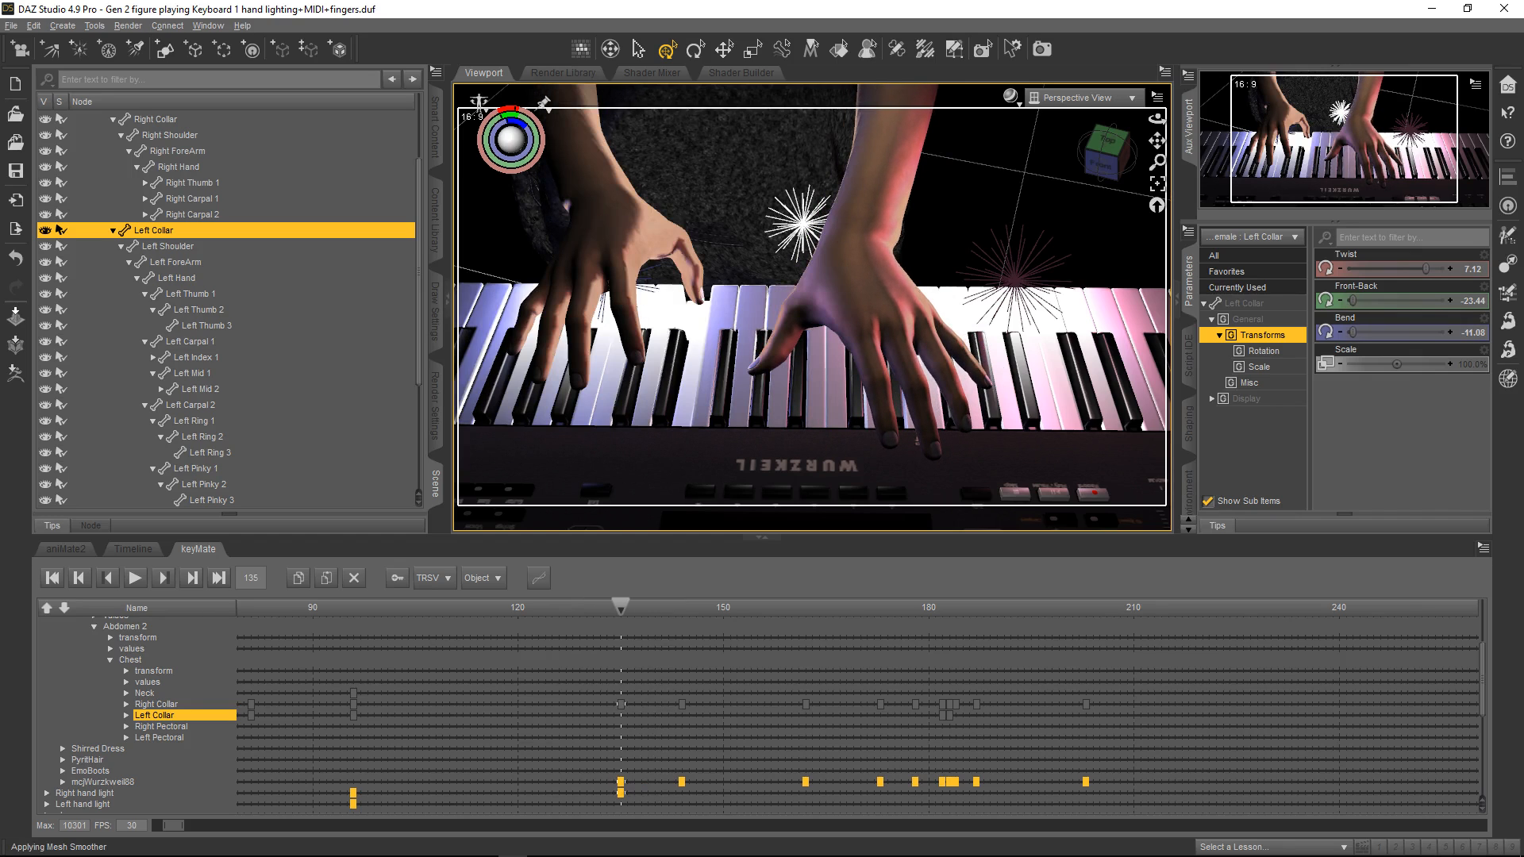
{"action": "left_click_drag", "start_coordinate": [347, 701], "coordinate": [362, 707]}
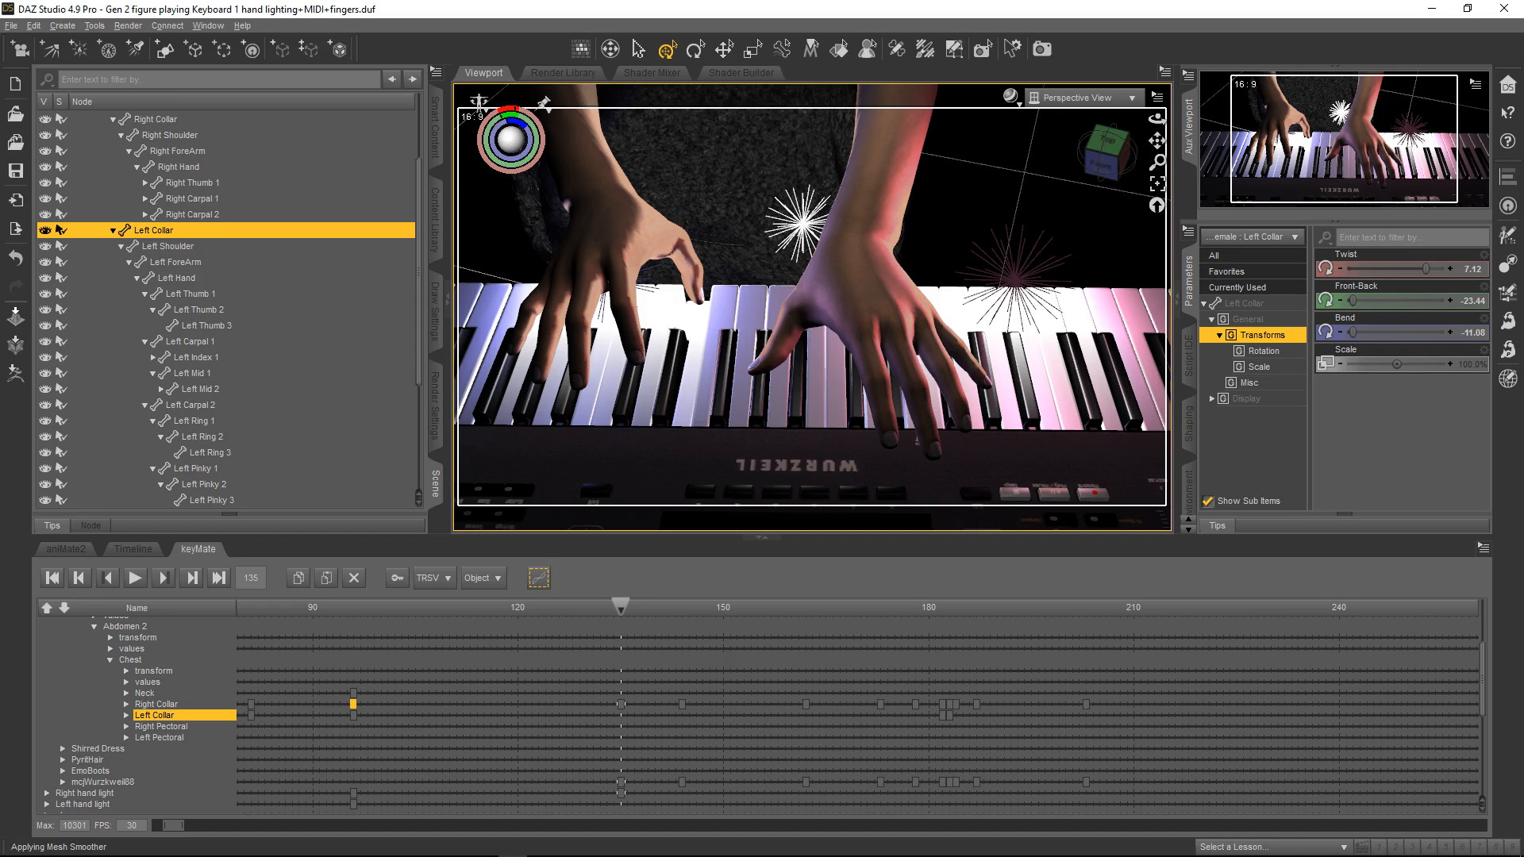
{"action": "mouse_move", "coordinate": [620, 608]}
{"action": "left_mouse_down"}
{"action": "mouse_move", "coordinate": [330, 608]}
{"action": "mouse_move", "coordinate": [620, 608]}
{"action": "left_mouse_up"}
{"action": "left_click", "coordinate": [538, 578]}
Scrub the animation forward to frame 206 and on to frame 263 to review the hand motion against the piano keys.
{"action": "left_click_drag", "start_coordinate": [311, 608], "coordinate": [1106, 608]}
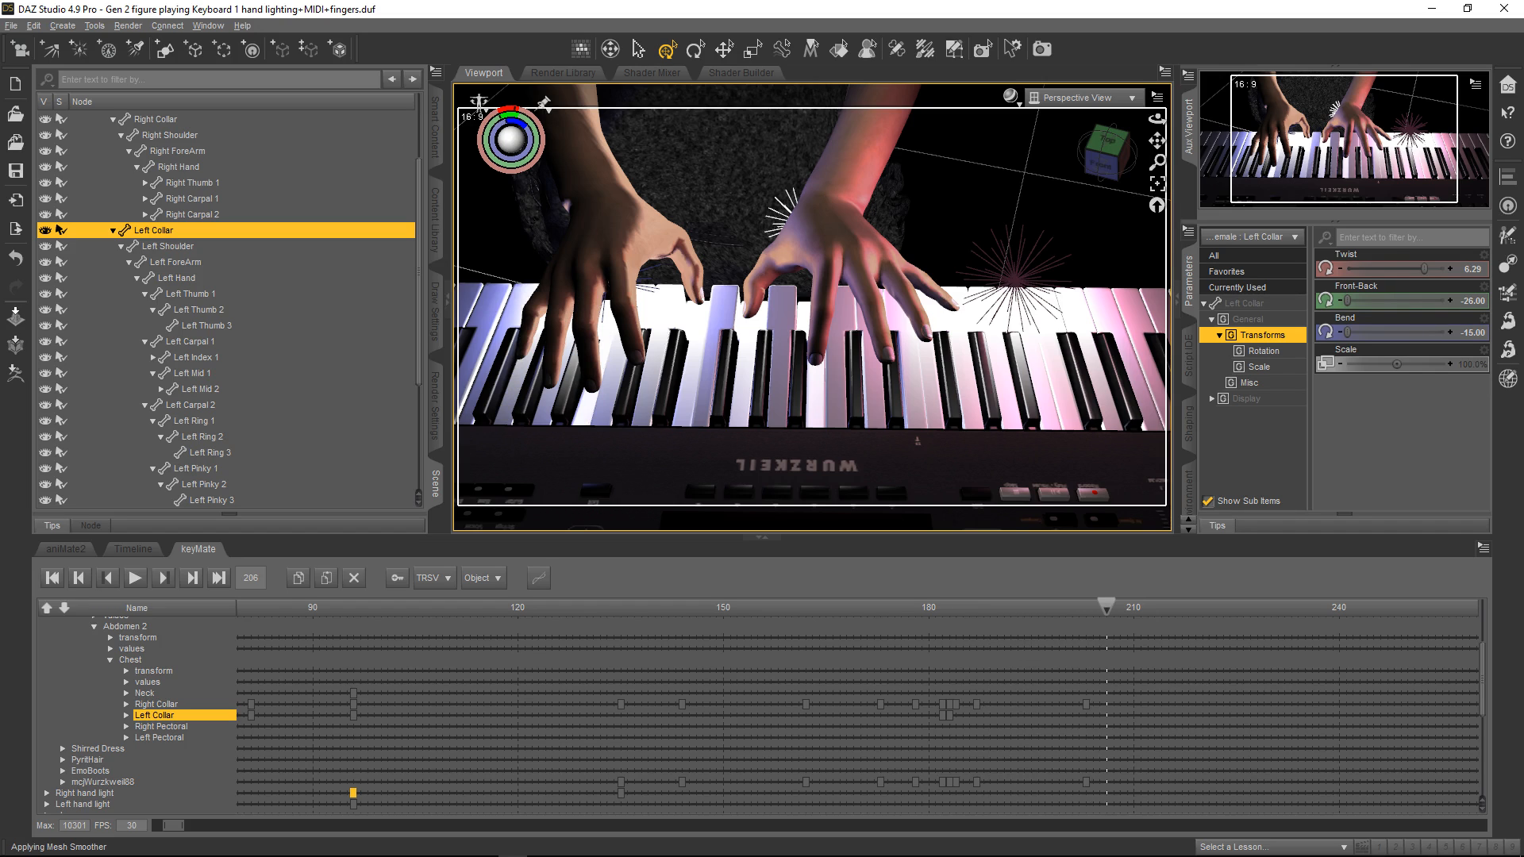
{"action": "left_click_drag", "start_coordinate": [173, 825], "coordinate": [188, 825]}
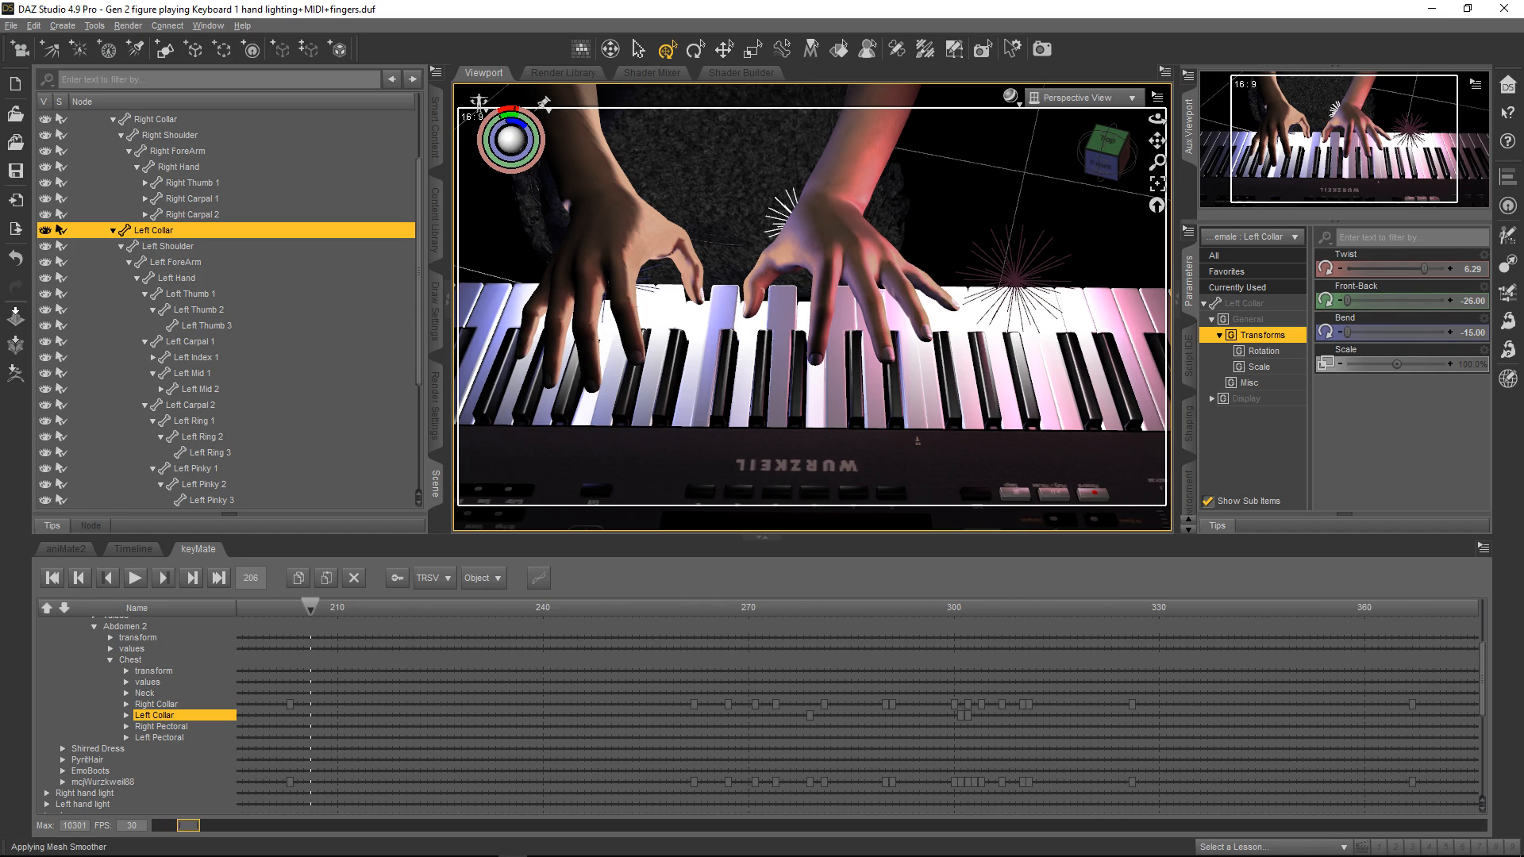
{"action": "left_click_drag", "start_coordinate": [312, 608], "coordinate": [702, 608]}
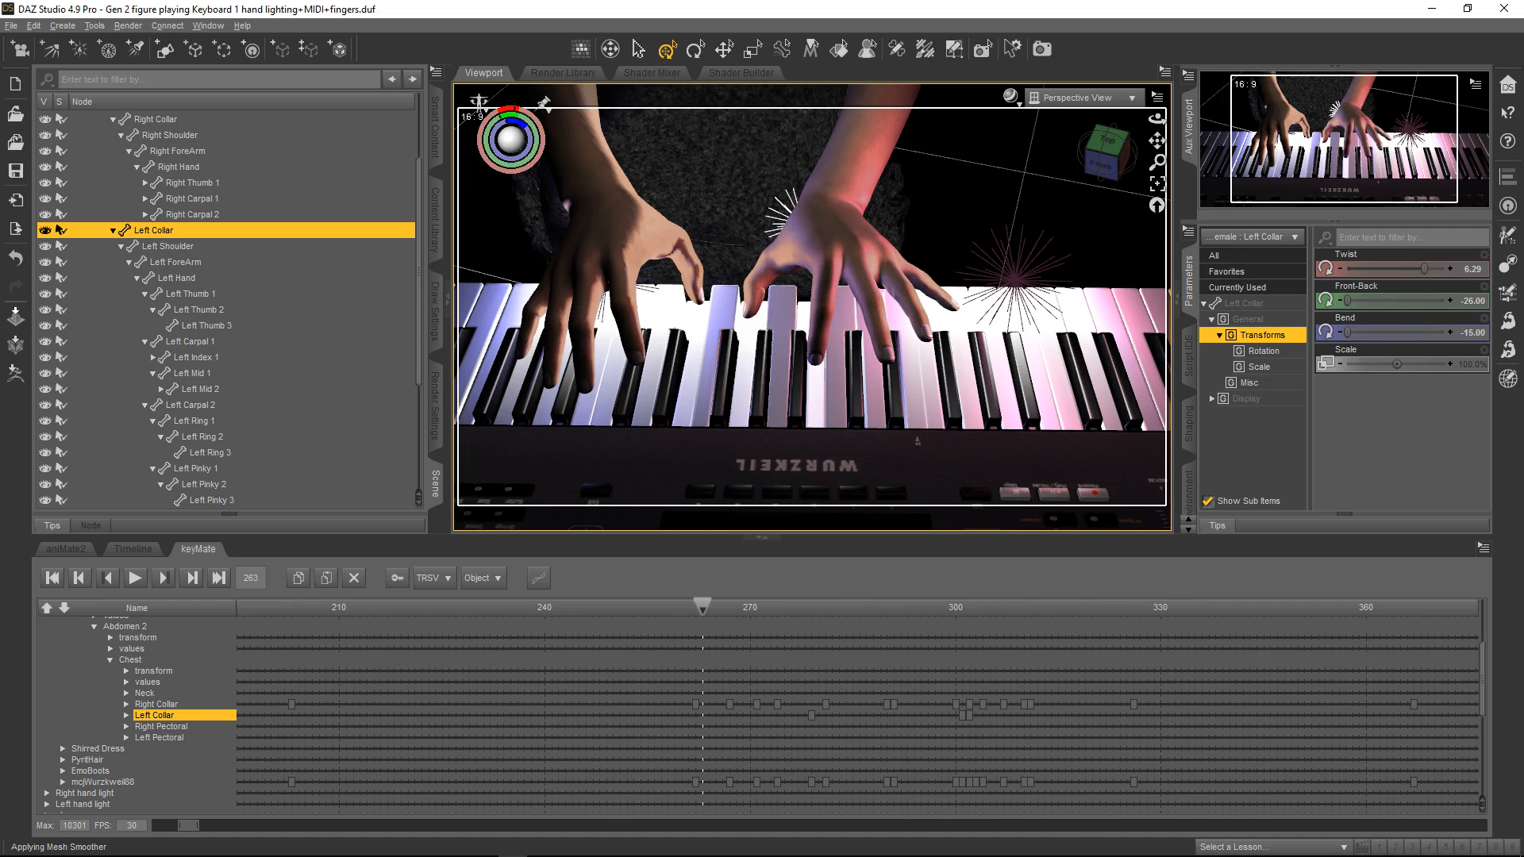